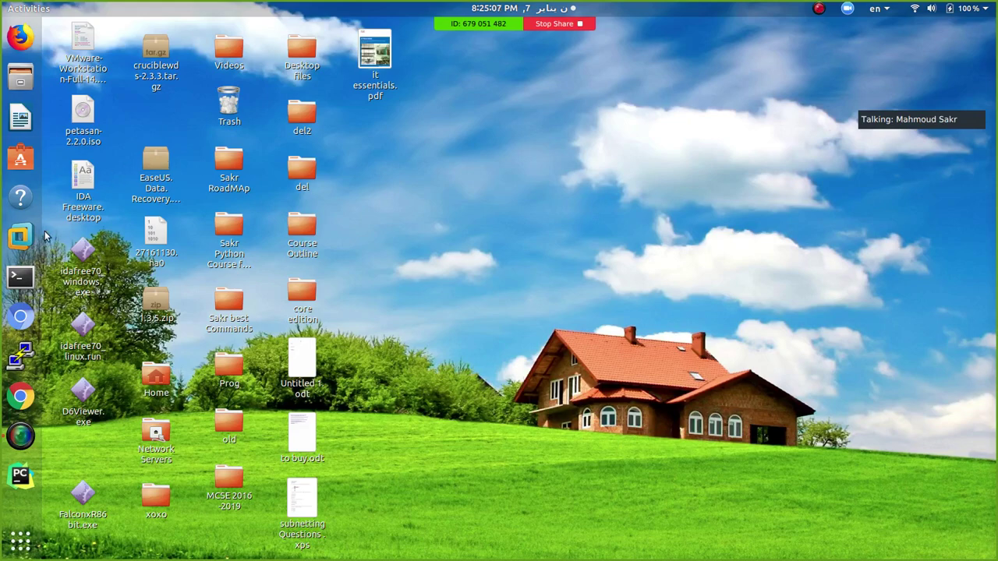
Start a new LibreOffice Writer document, enter DNS as its first line, maximize the window and begin a new line.
left_click(36, 117)
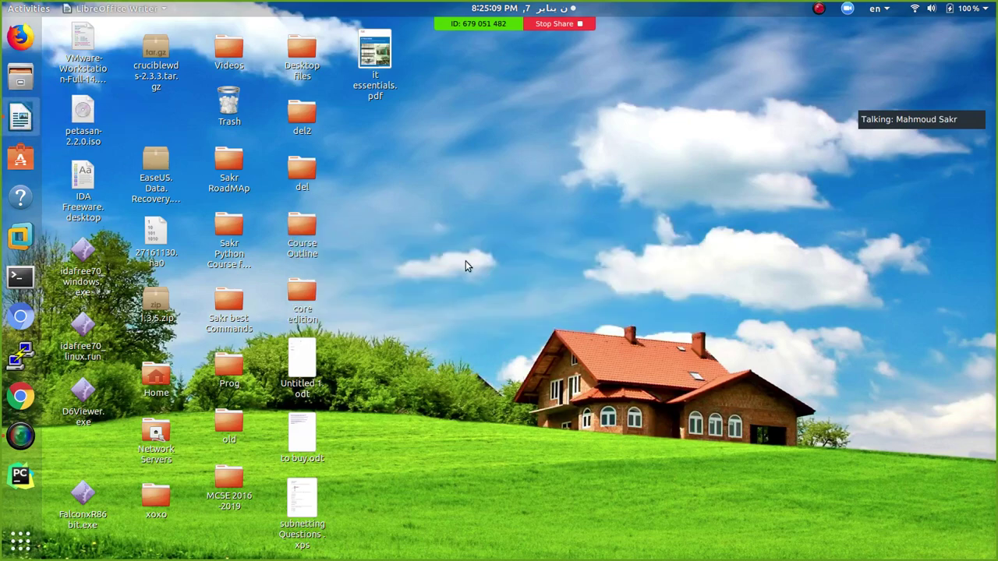
type("S")
key("BackSpace")
type("DNS")
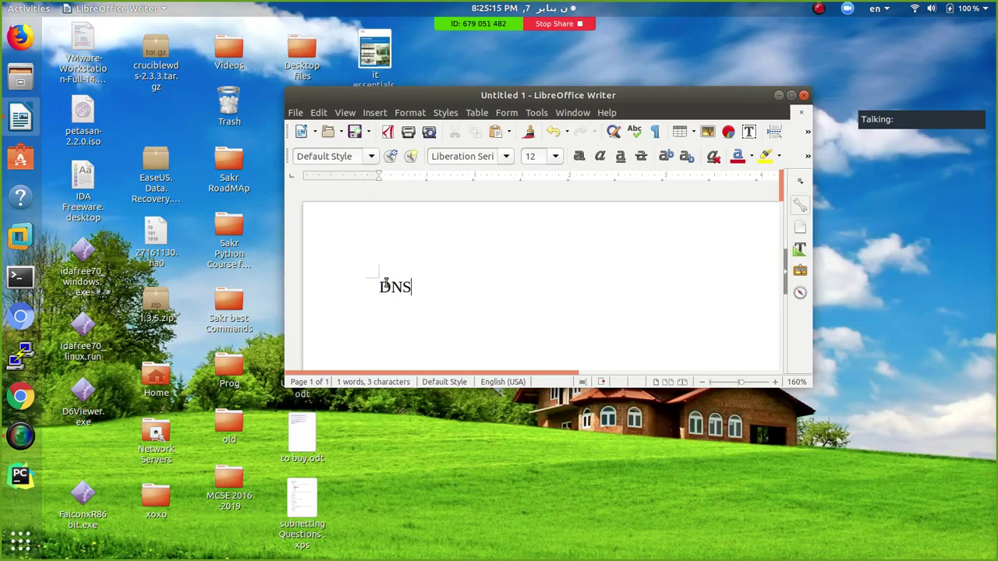
double_click(385, 284)
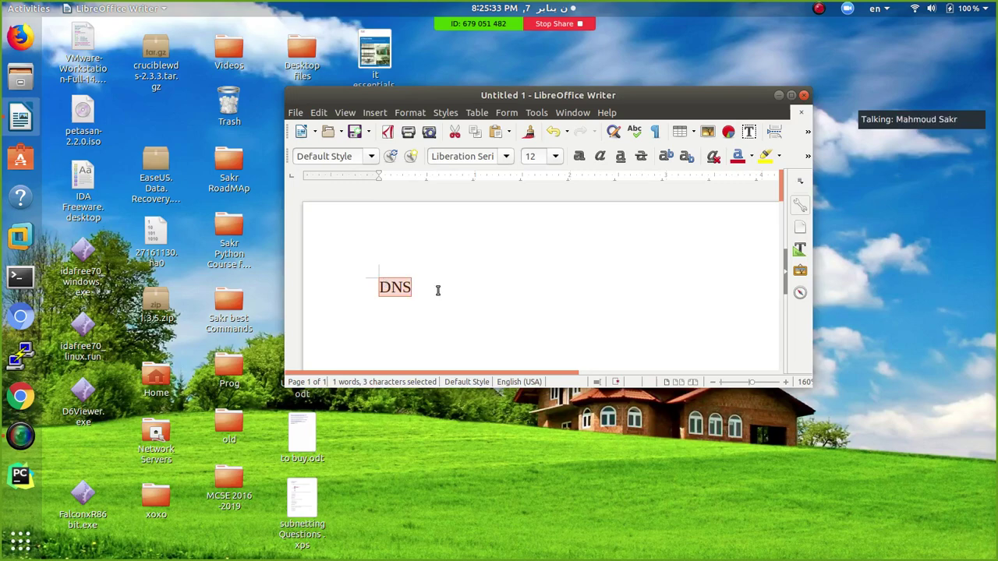
double_click(585, 97)
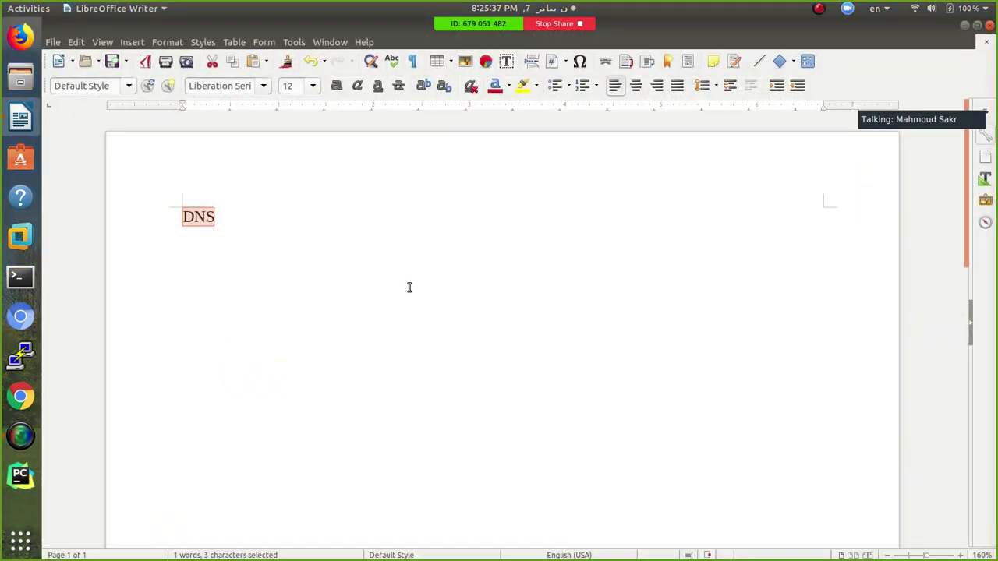
key("End")
key("Return")
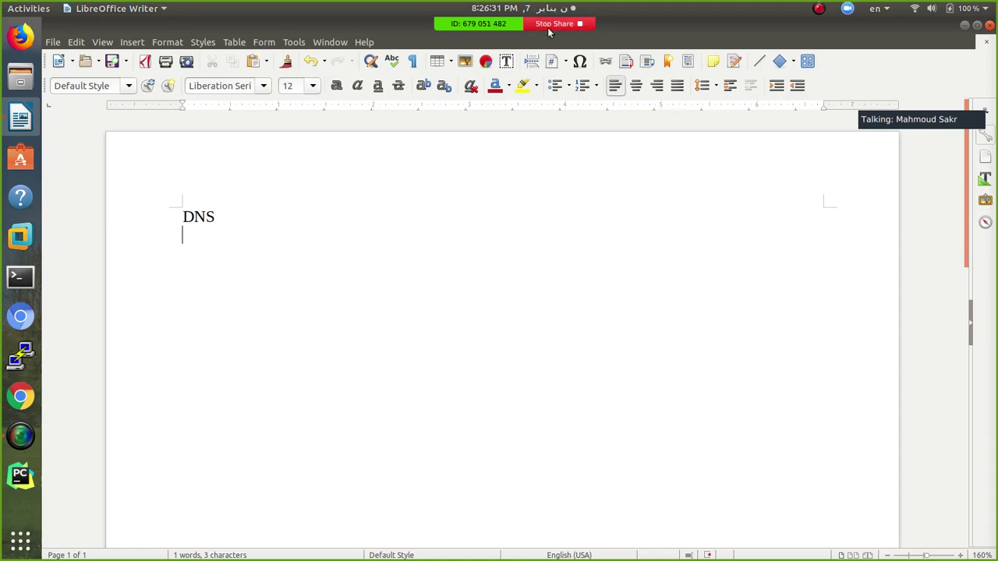
Check the Zoom meeting's group chat for new messages and close the chat window.
mouse_move(509, 18)
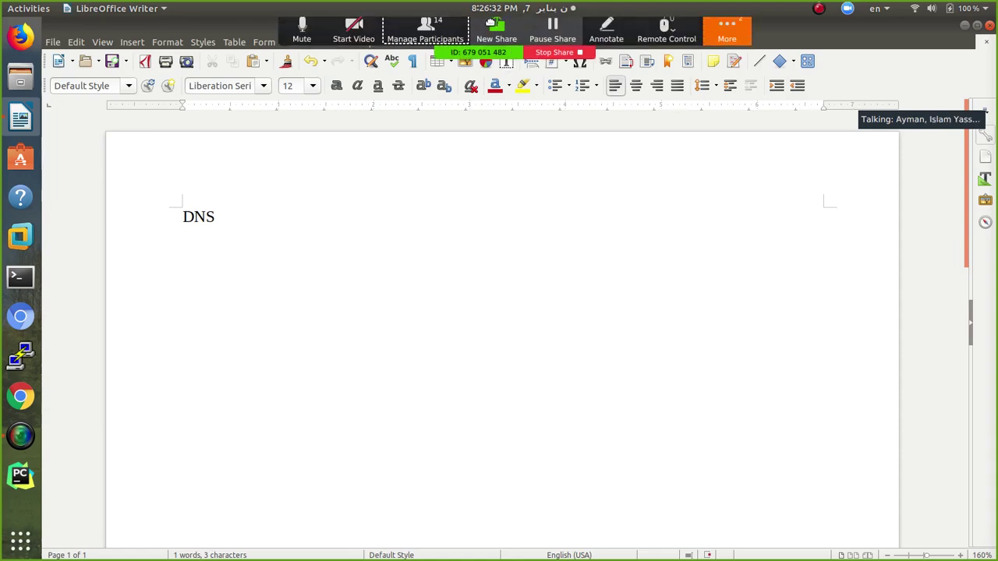
left_click(737, 36)
left_click(742, 58)
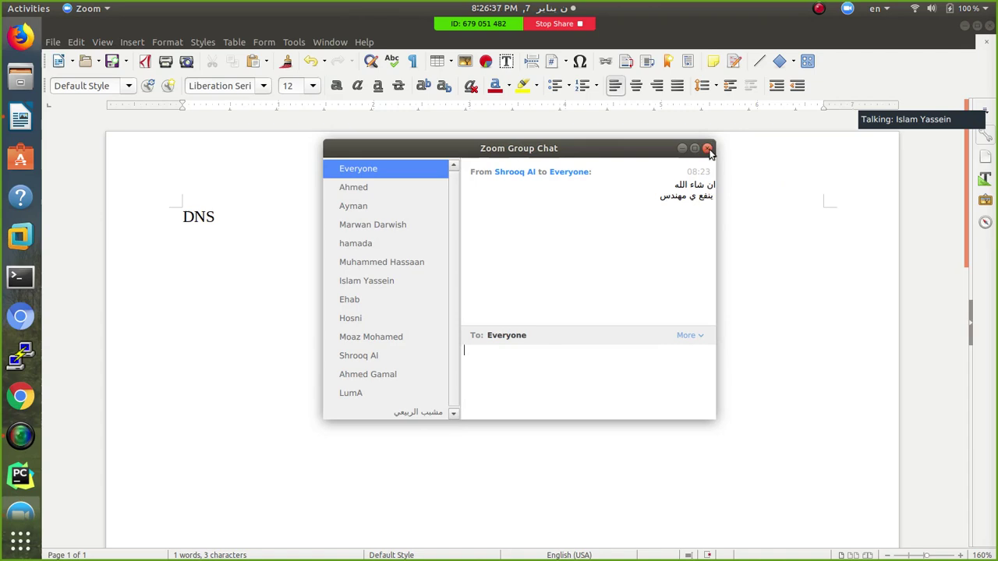
left_click(708, 149)
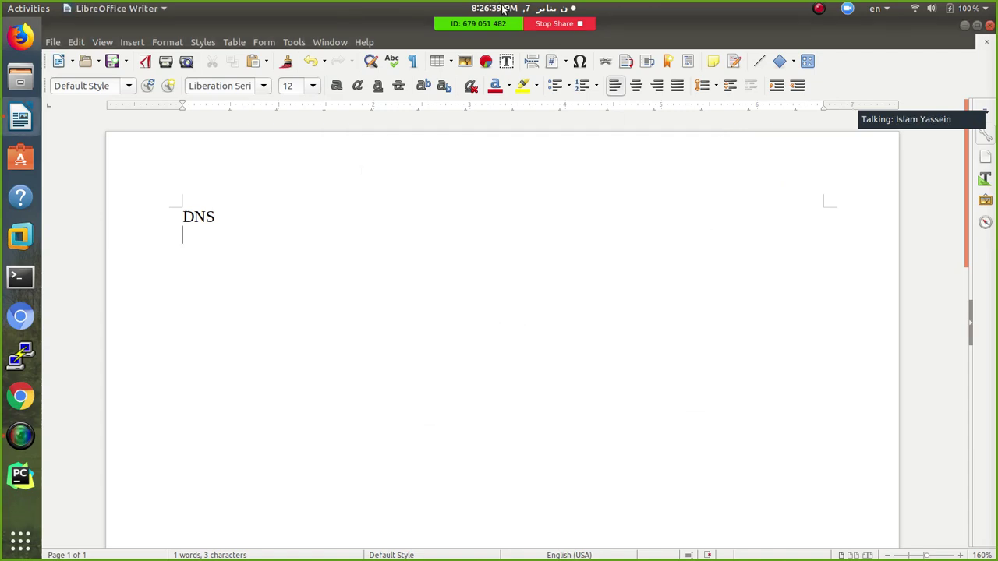
Look through the Zoom meeting's participant list to check the microphone states, and close the list.
mouse_move(525, 37)
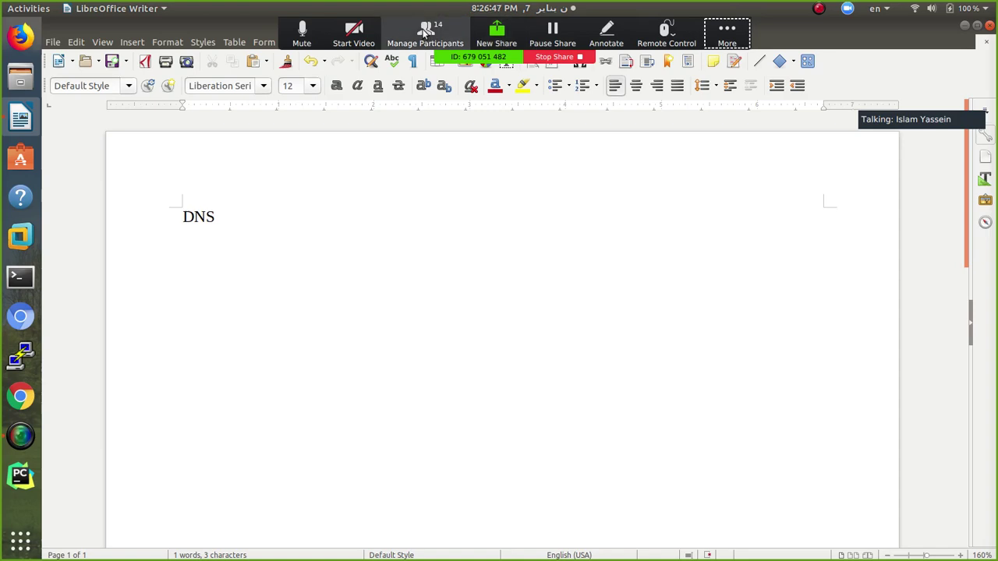
left_click(425, 29)
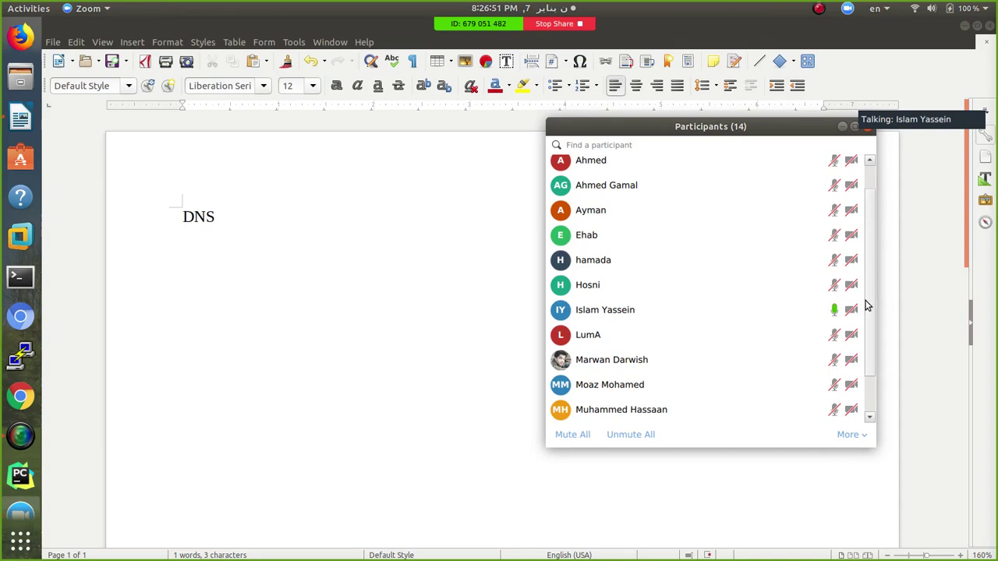
left_click_drag(868, 307, 868, 187)
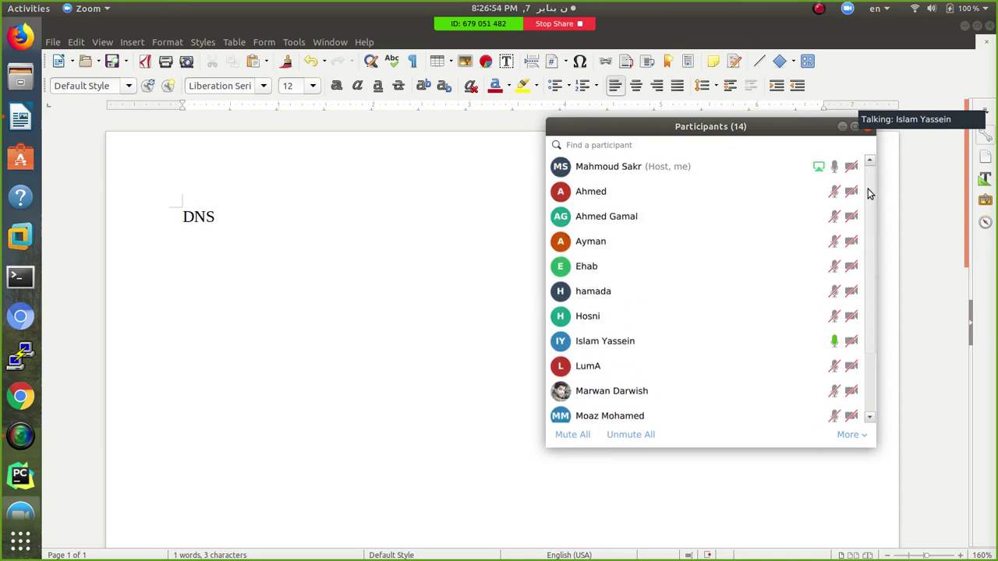
left_click(868, 134)
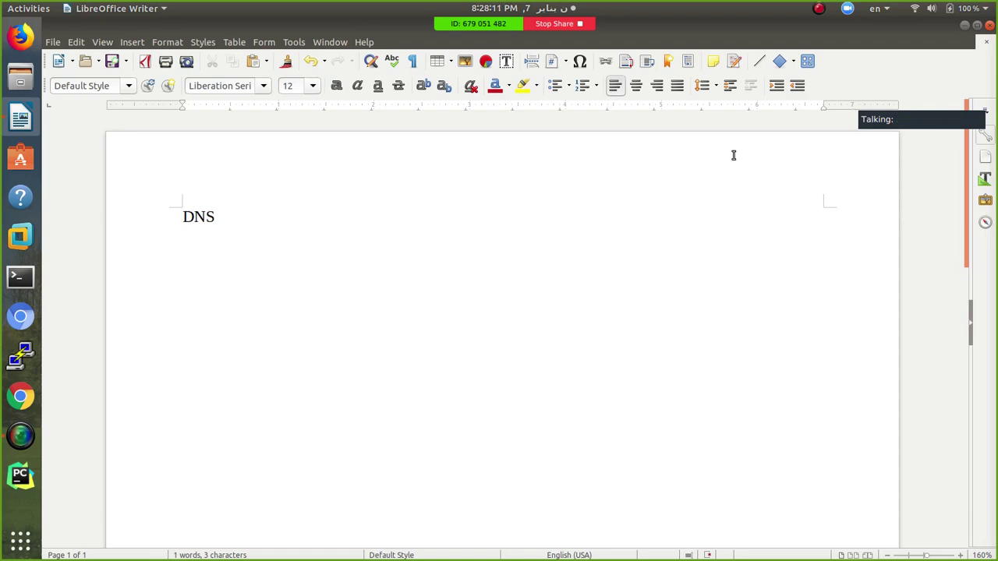
Write GPS below the DNS line, and append "resource locator" to the DNS line.
key("Return")
type("GPS")
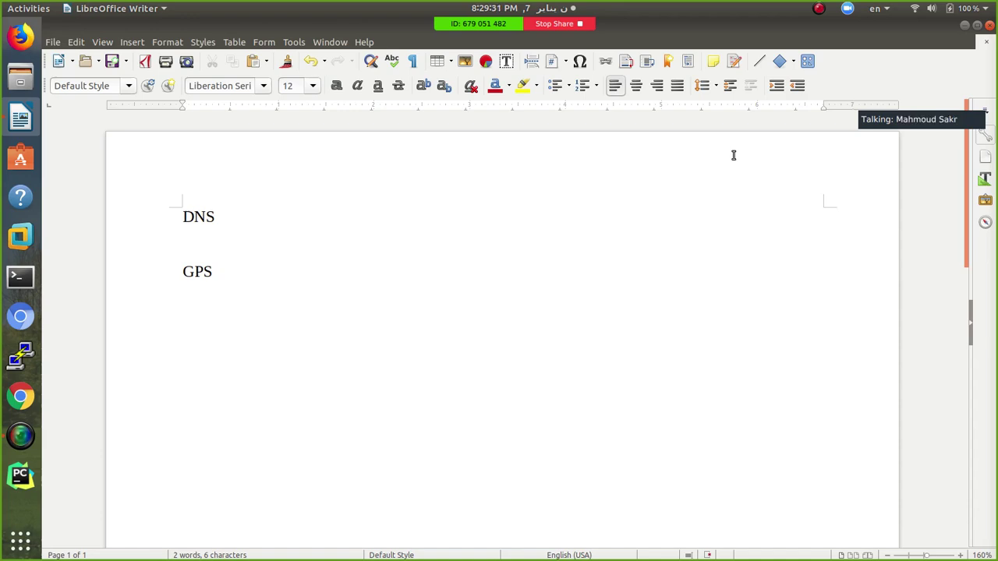
left_click(241, 213)
type("resour")
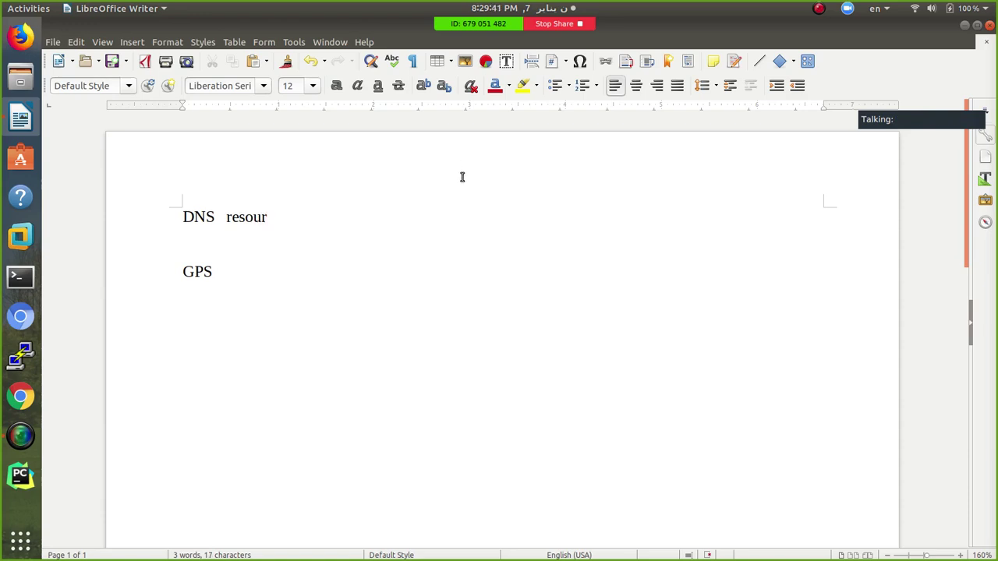
type("se")
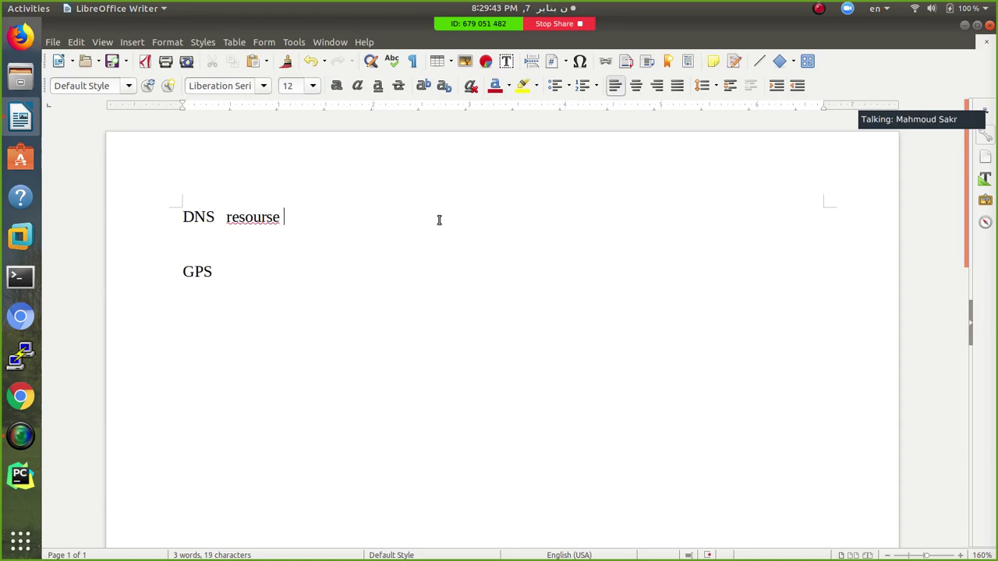
key("BackSpace")
key("BackSpace")
type("ce locator")
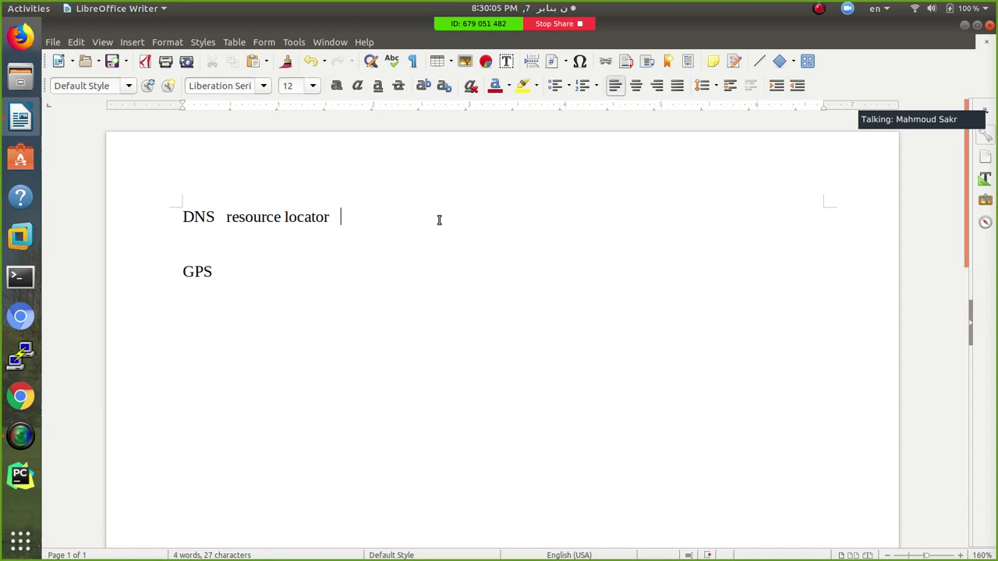
Replace the GPS line with the IP addresses 166.3.6.3 and 196.3.6.8 on two separate lines.
left_click_drag(203, 248, 256, 299)
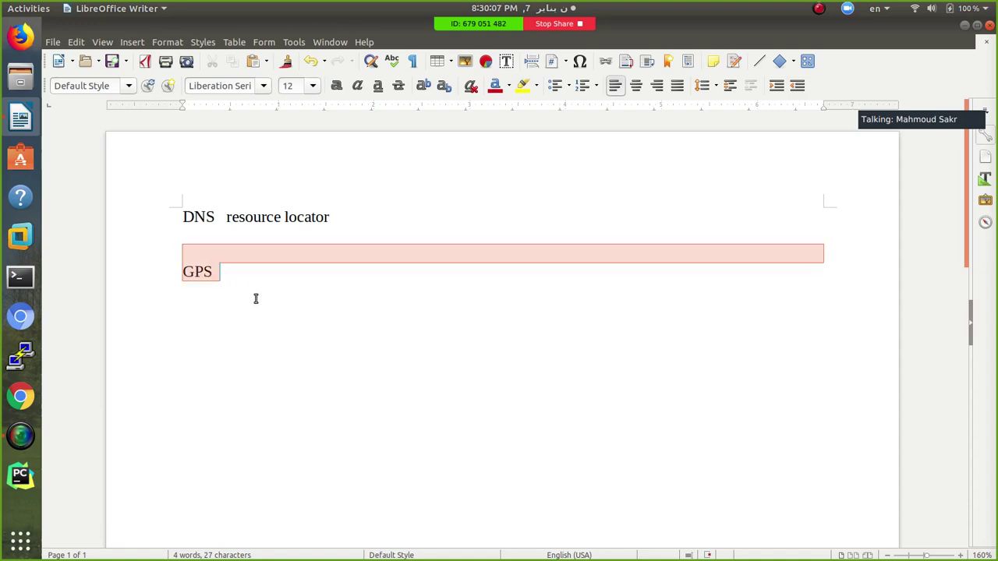
key("BackSpace")
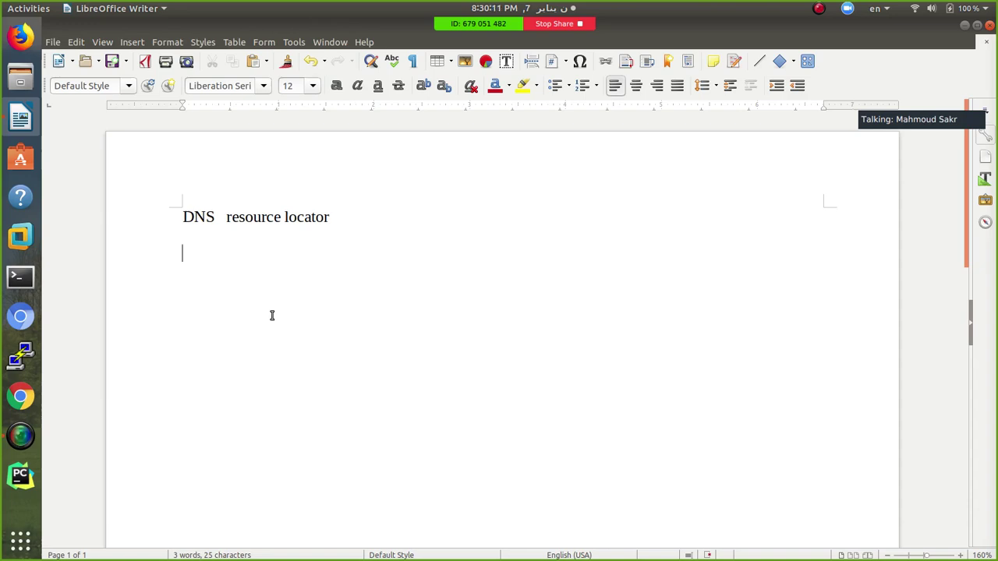
type("166.3.6.3")
key("Return")
type("1")
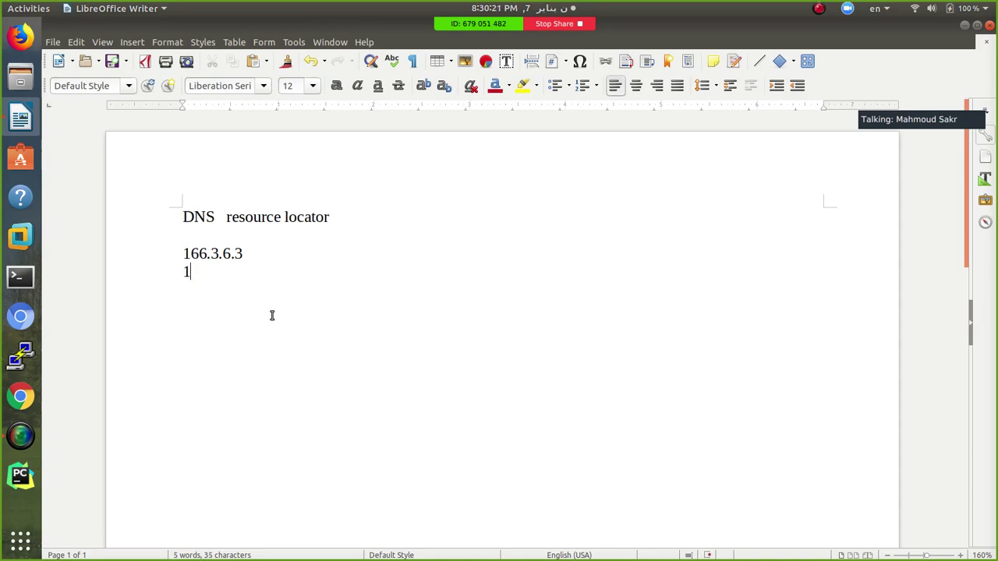
type("96.3.6.8")
left_click(192, 257)
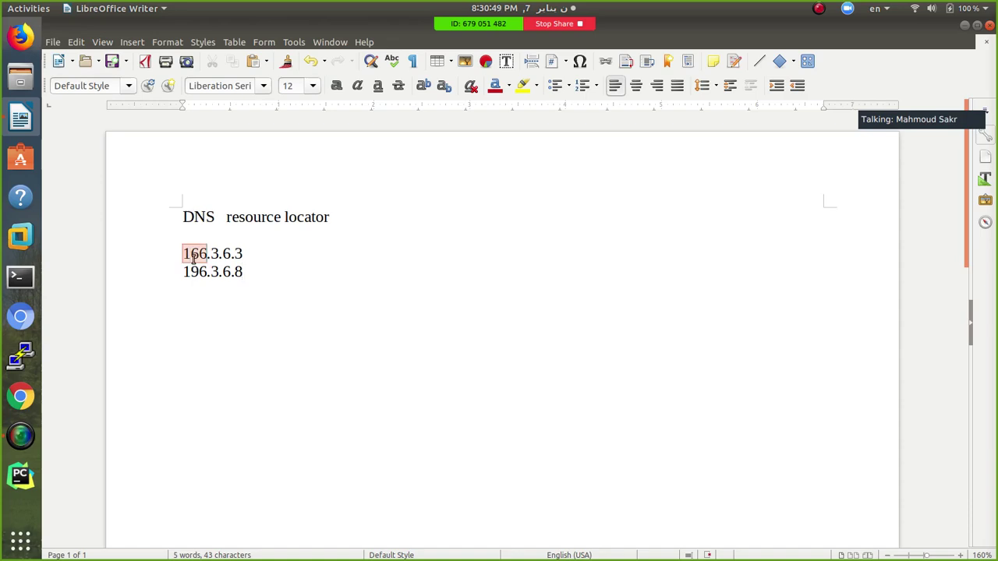
left_click_drag(202, 258, 260, 274)
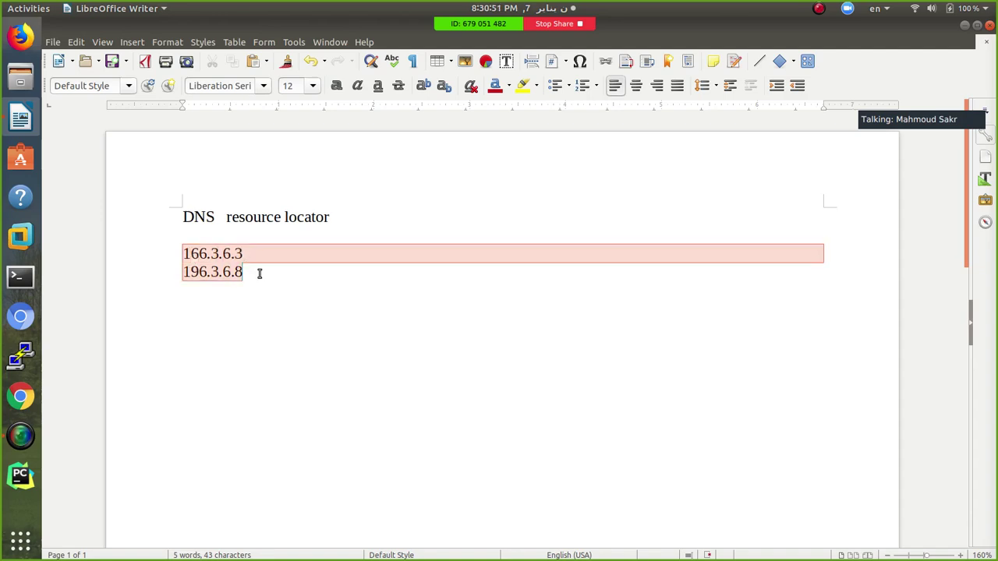
left_click(260, 273)
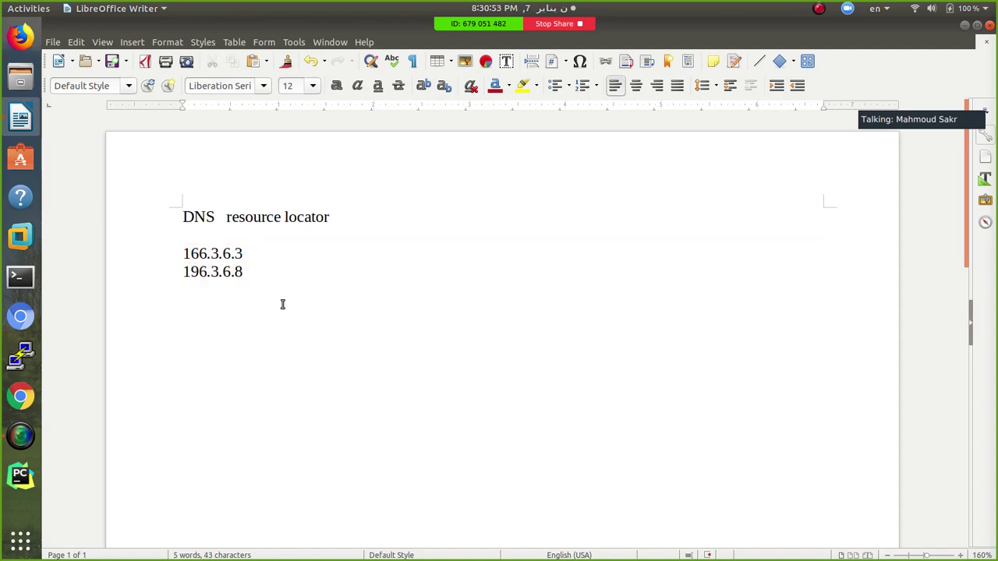
key("Return")
key("Return")
left_click_drag(257, 277, 174, 254)
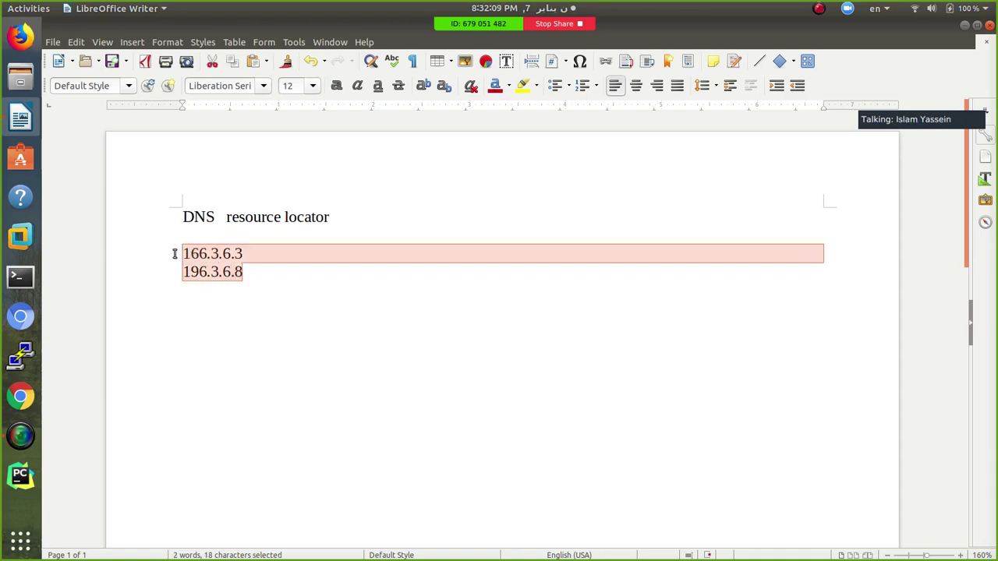
type("www")
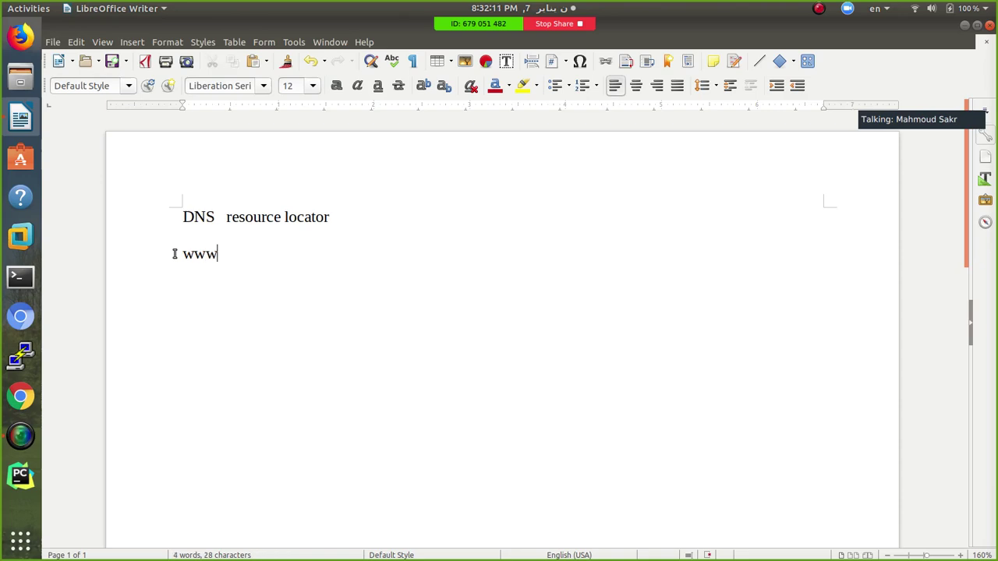
type(".google.com")
double_click(195, 261)
left_click(324, 261)
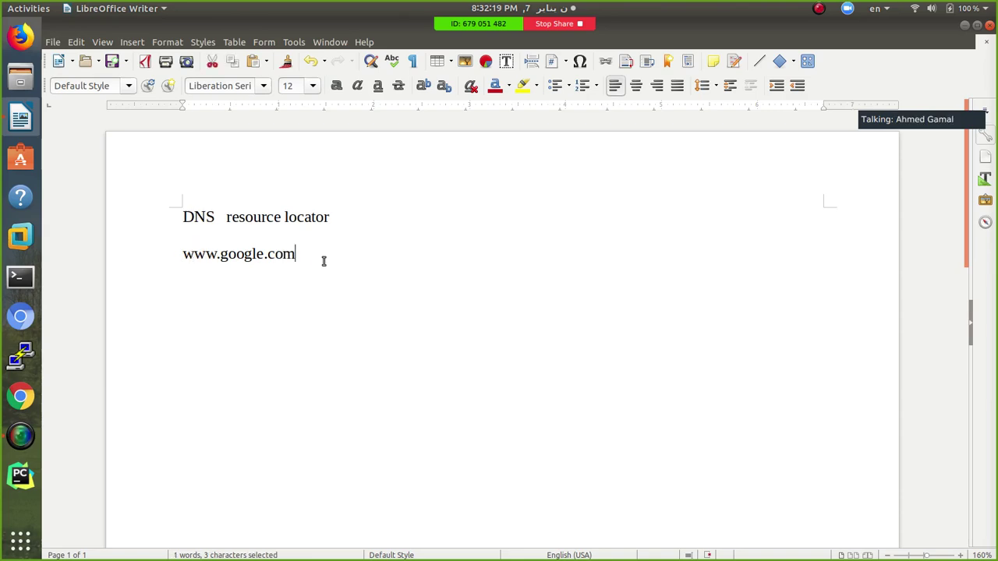
triple_click(324, 261)
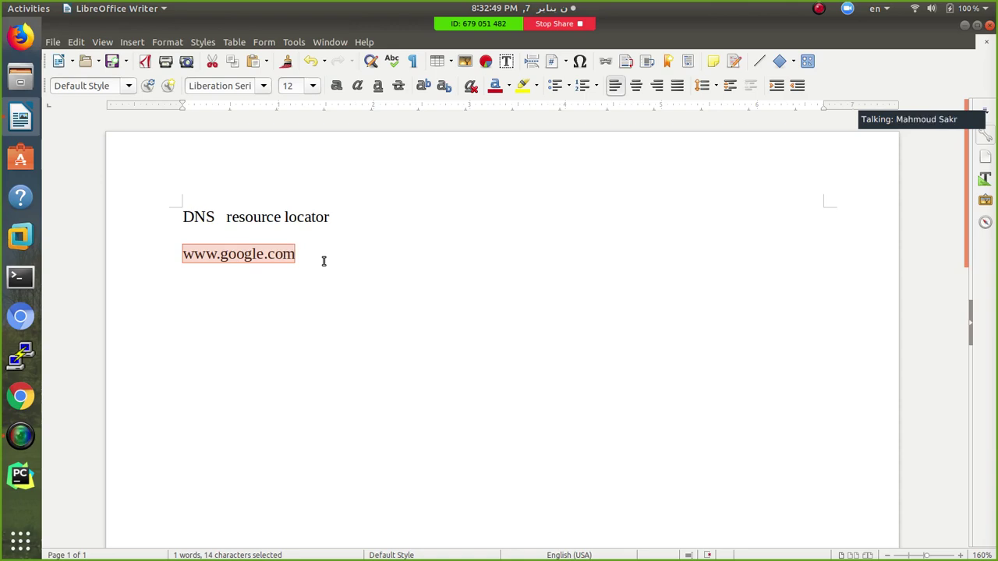
left_click(324, 261)
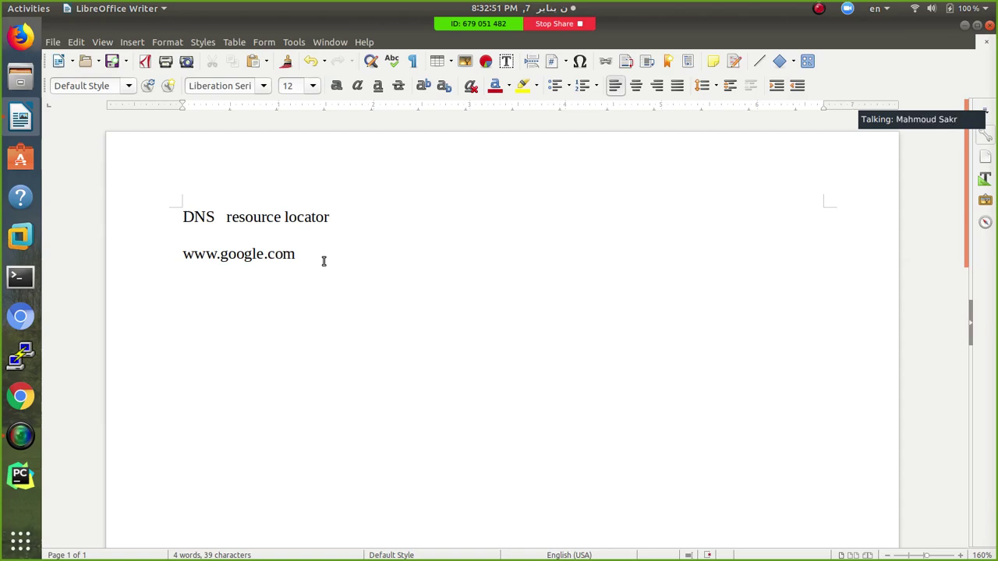
Four lines below the web address, write "cache", "hosts", "Dns server" and "root hint" spaced apart on one line.
key("Return")
key("Return")
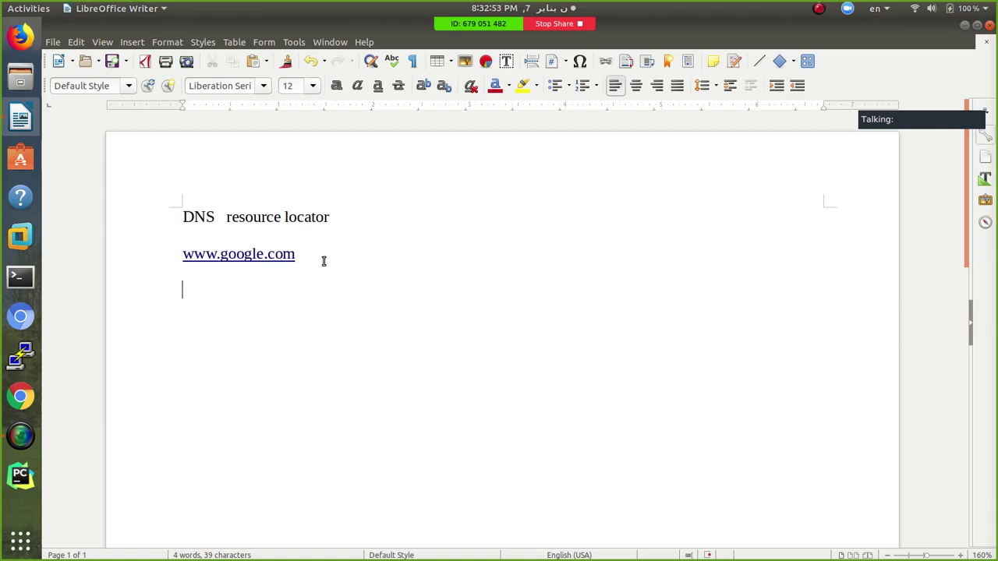
key("Return")
key("Return")
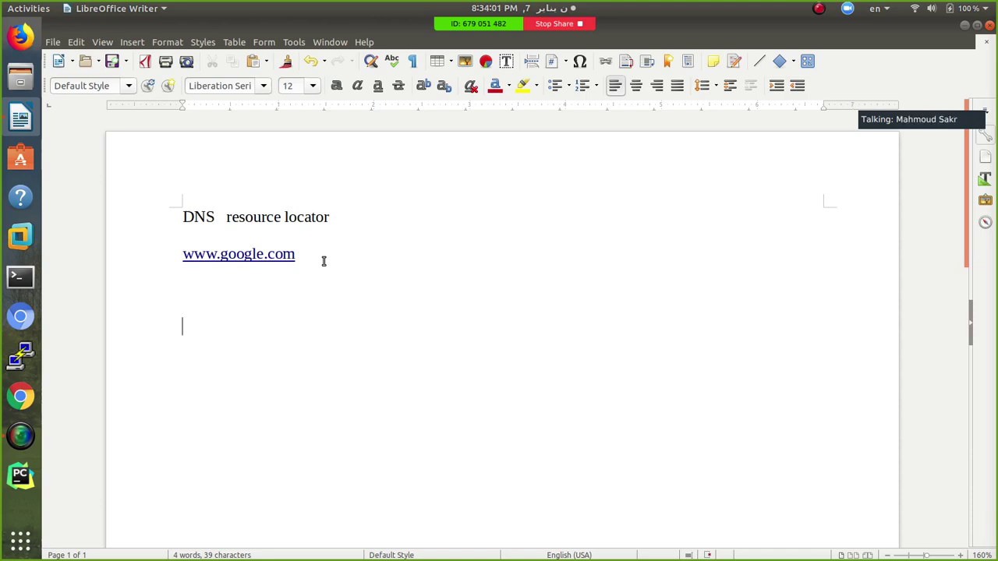
type("cache")
type("ho")
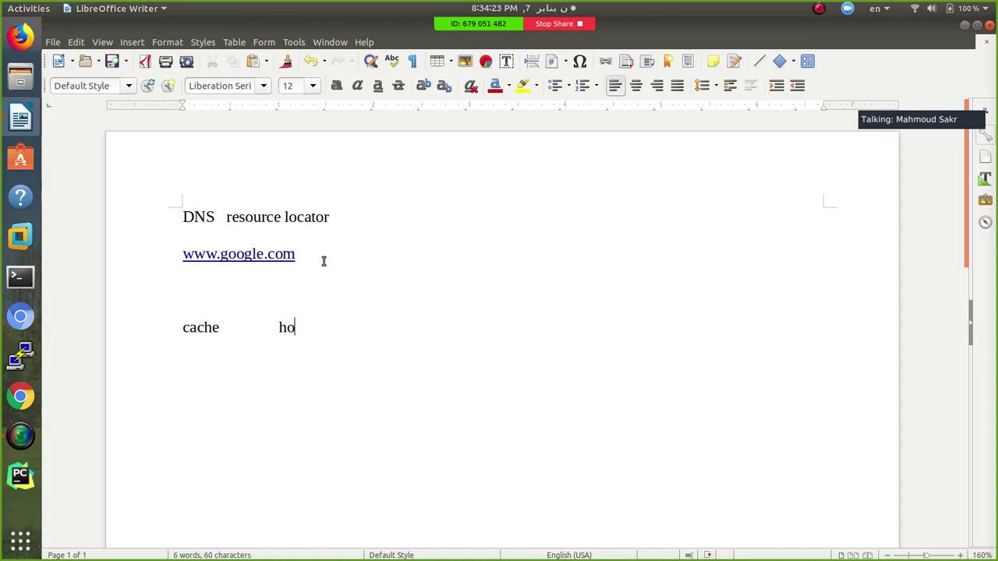
type("sts")
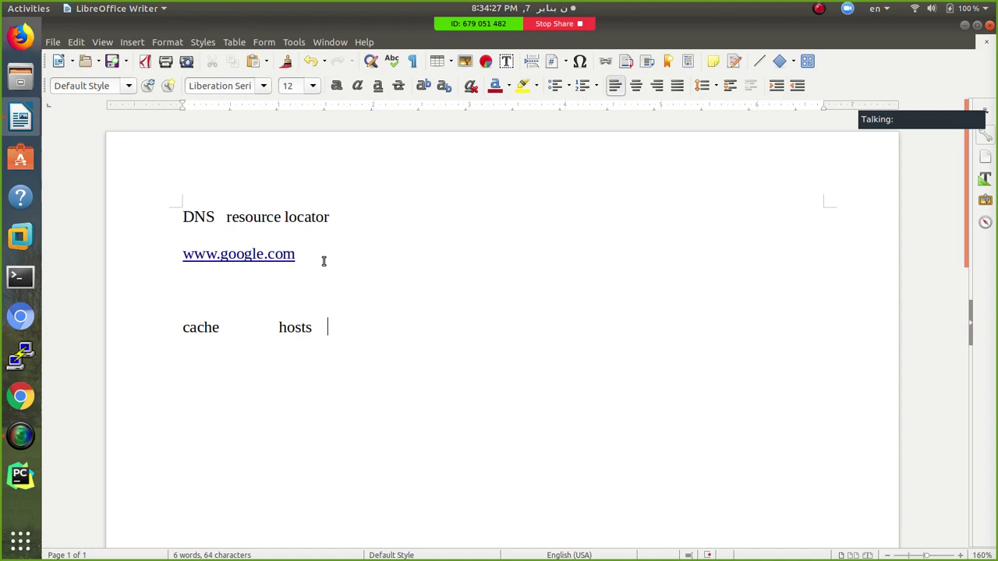
type("       Dn")
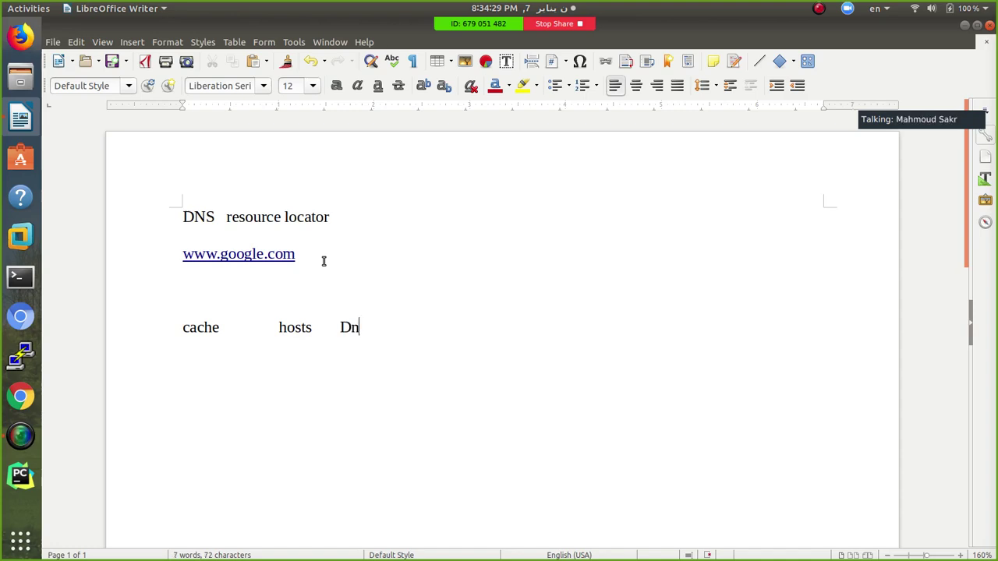
type("s s")
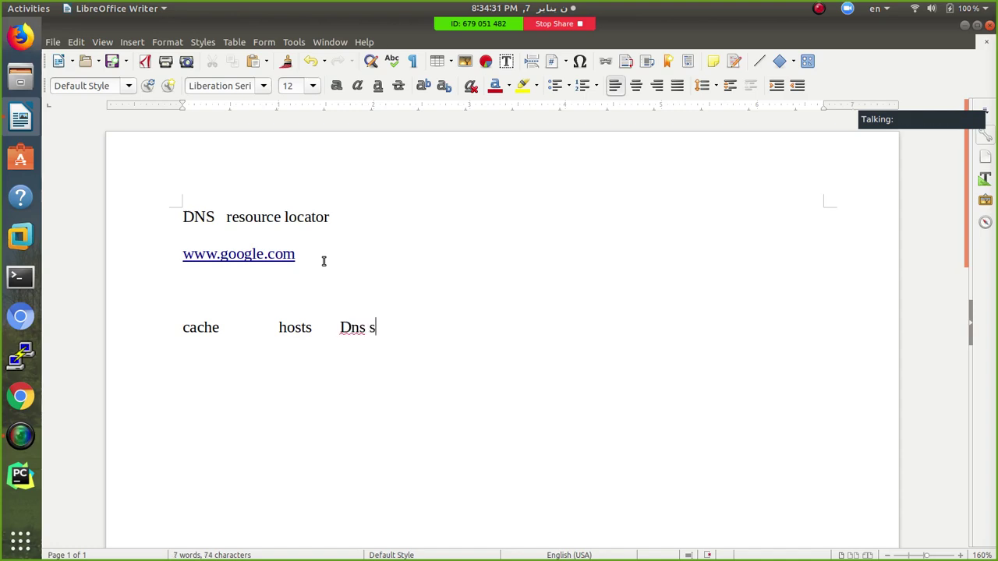
type("erver")
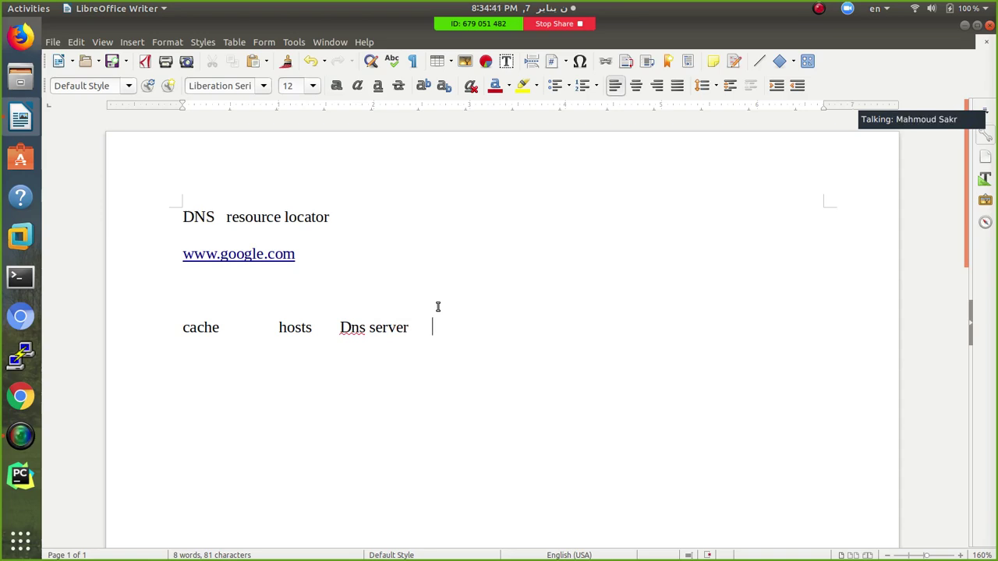
type("root hint  ")
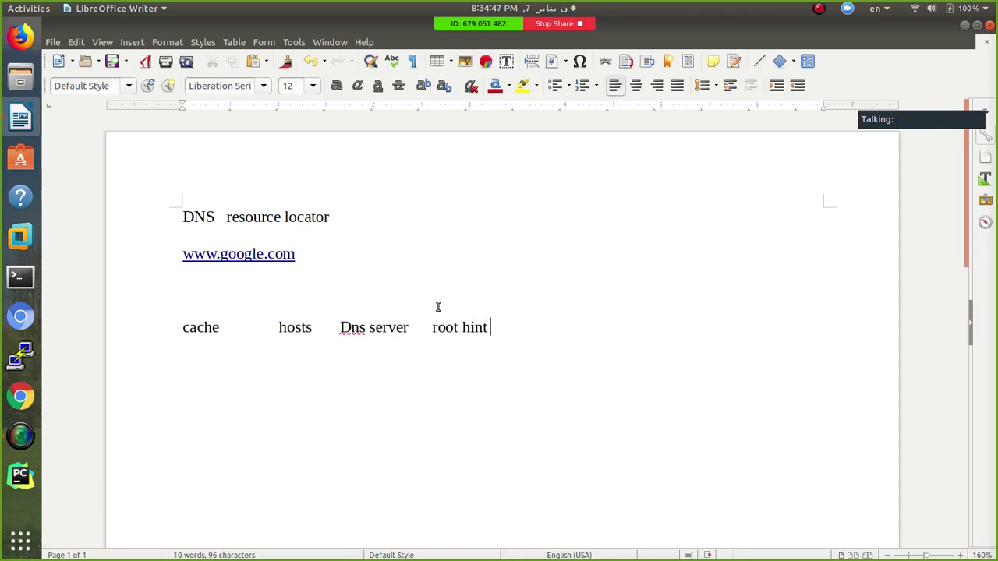
Append "forwarders" after "root hint" on the line listing the resolution order, keeping the wide spacing.
type("     fo")
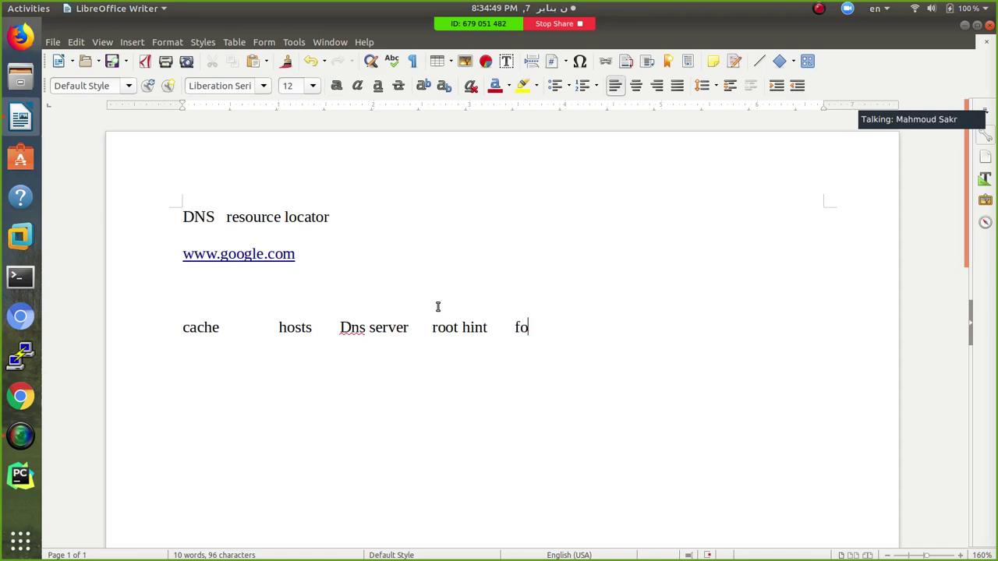
type("rwarde")
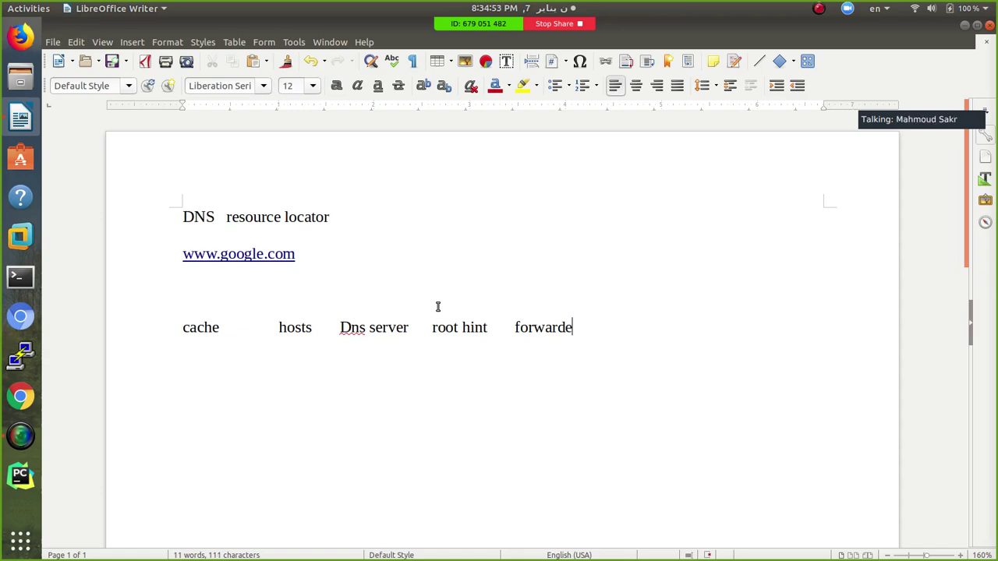
type("rs")
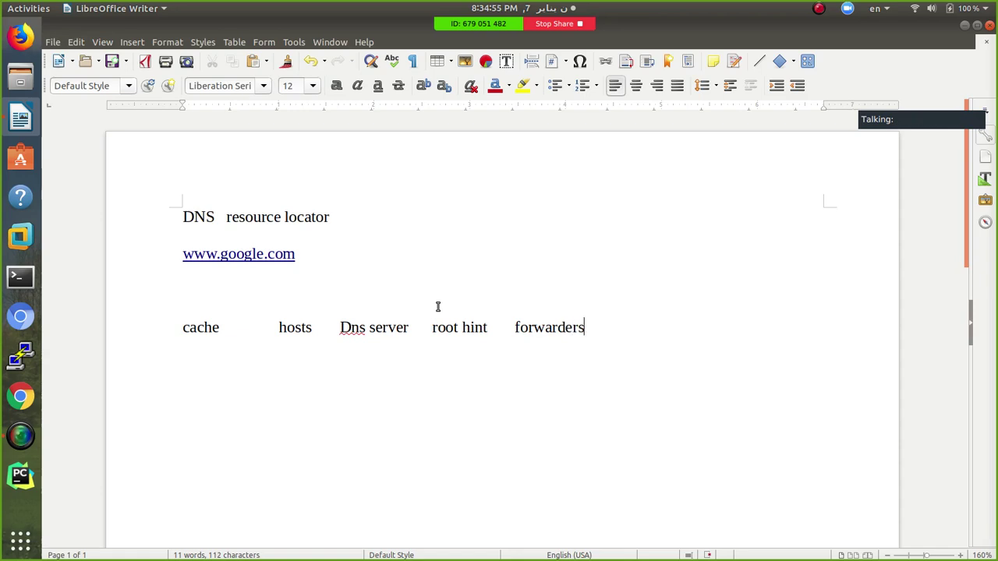
Correct "Dns" to the all-capital "DNS" in "Dns server" on the resolution order line.
left_click(549, 383)
left_click(362, 329)
key("BackSpace")
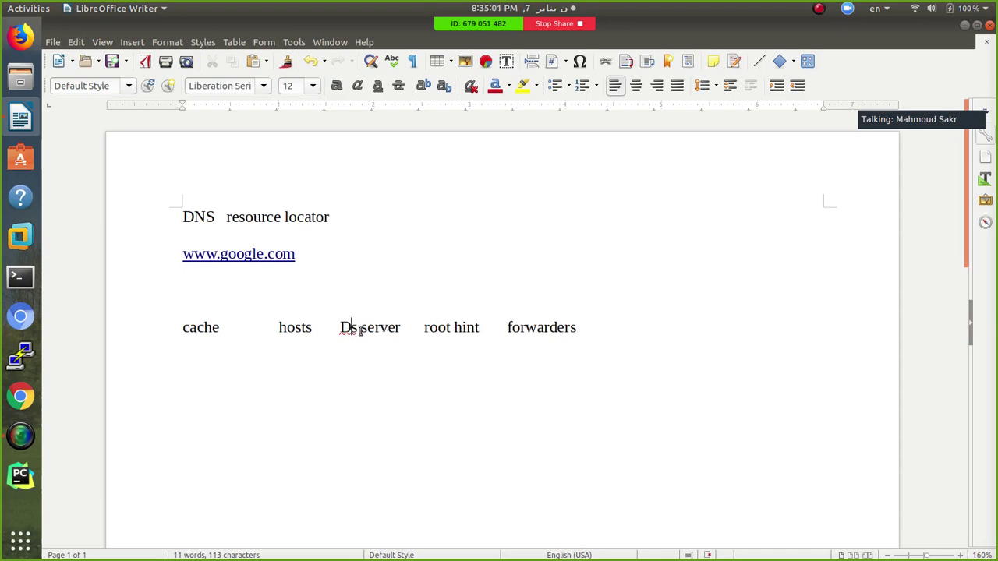
type("N")
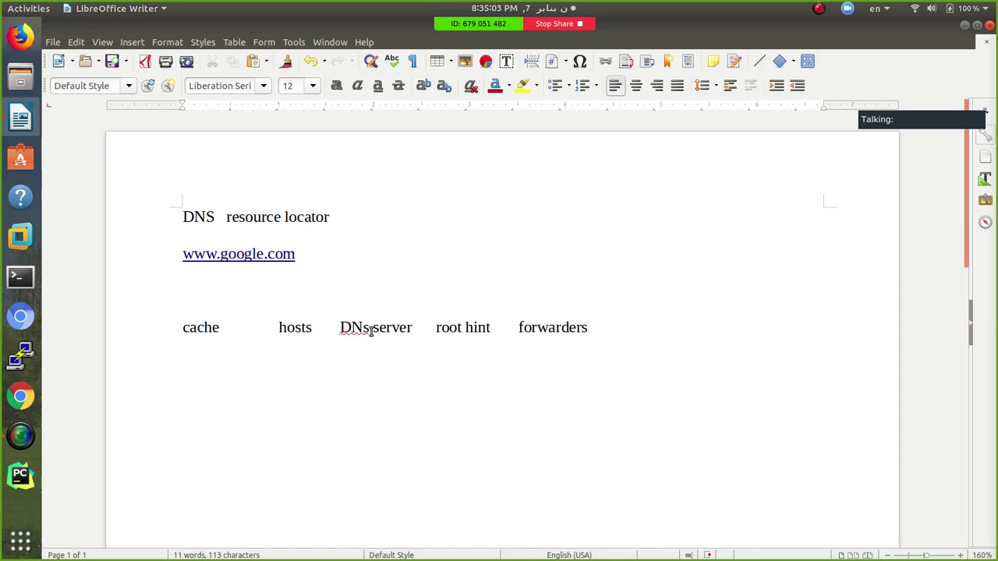
key("BackSpace")
type("S")
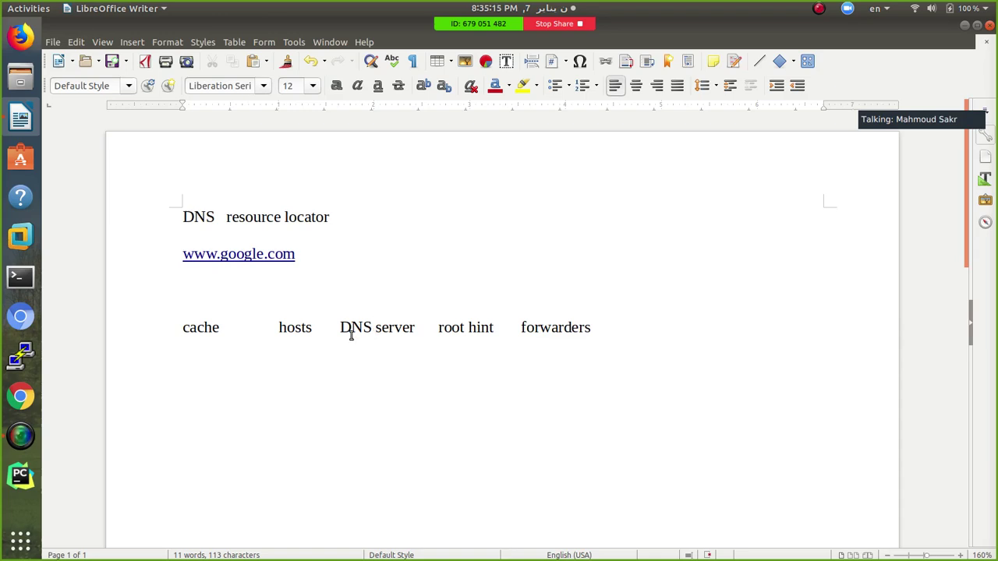
left_click_drag(170, 326, 601, 361)
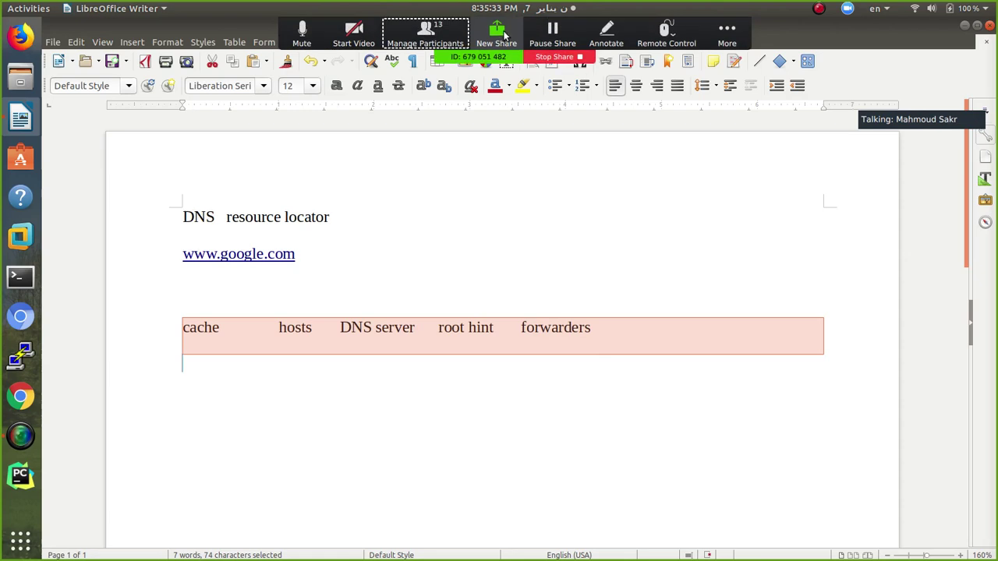
left_click(410, 30)
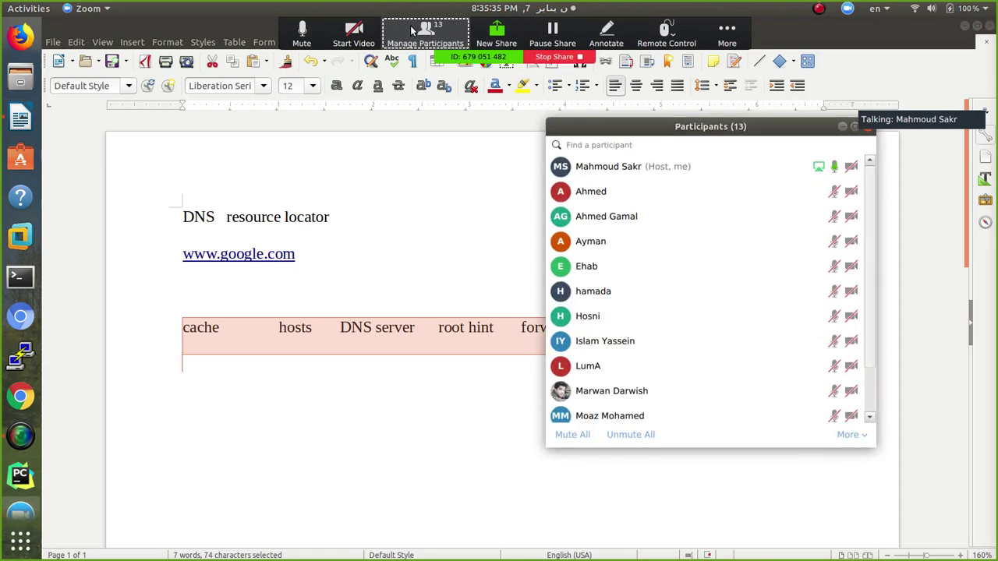
left_click(869, 128)
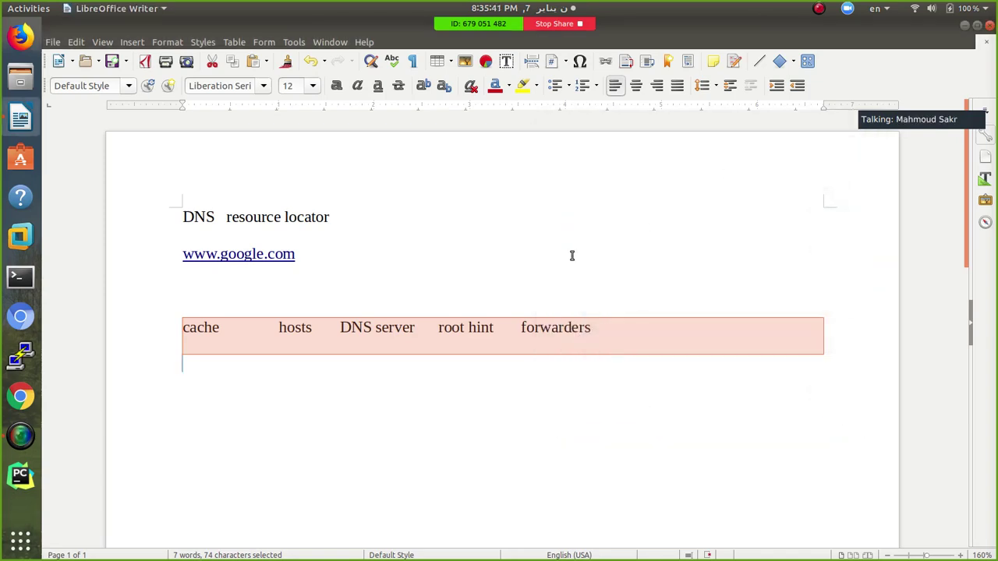
key("Delete")
key("ctrl+z")
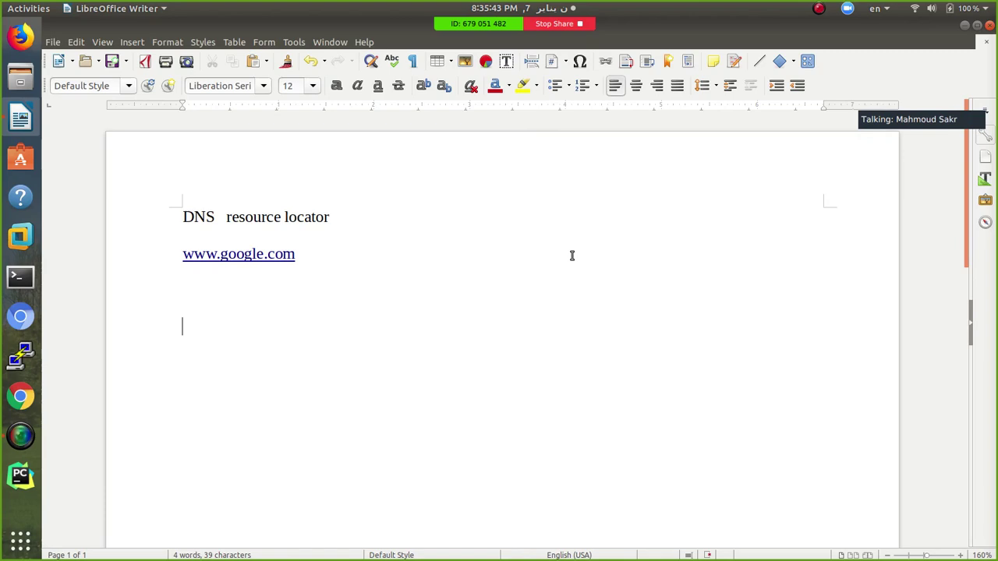
key("ctrl+z")
key("ctrl+z")
Write "24 hours" on a new line below the resolution order line, with an empty line between them.
left_click(604, 326)
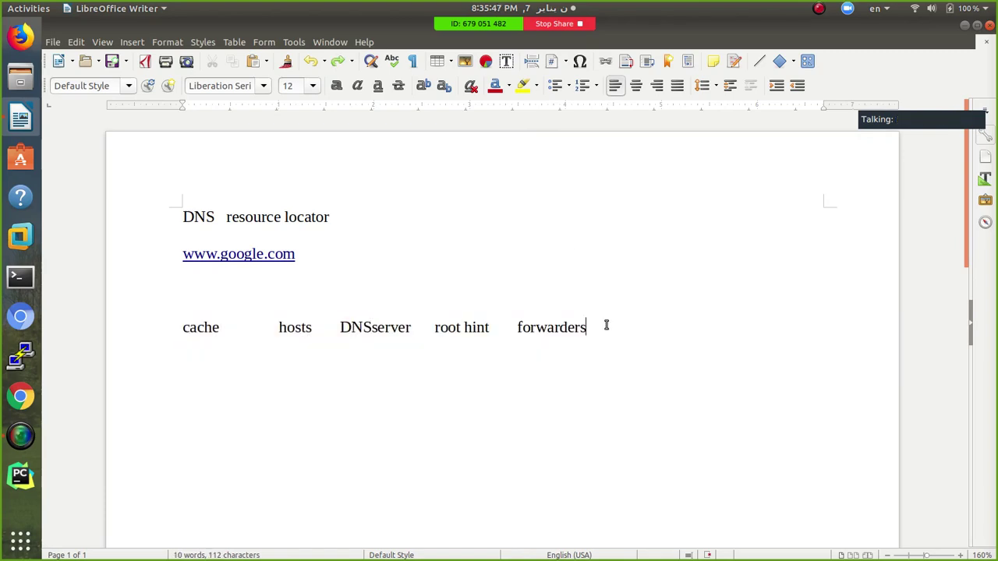
key("Return")
key("Return")
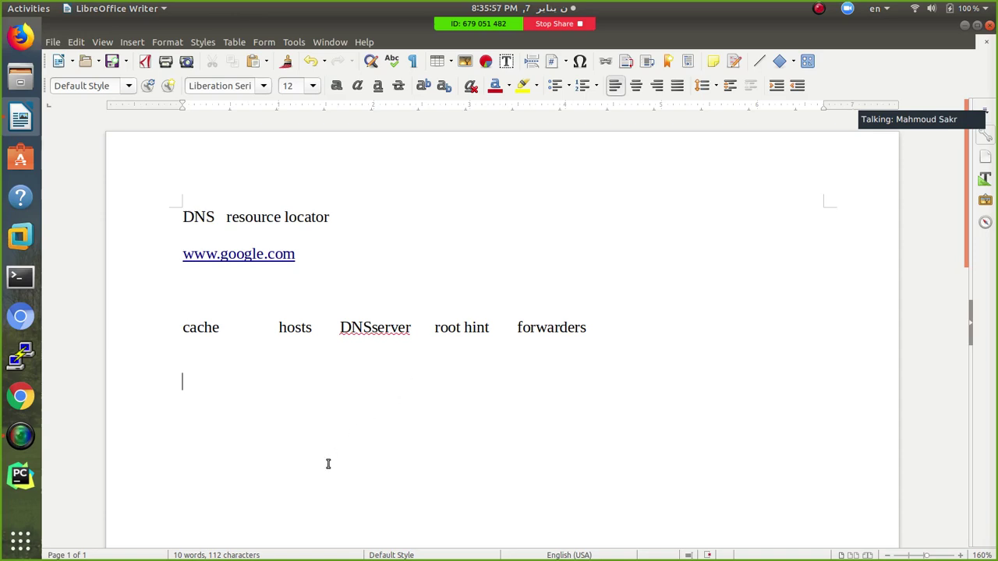
type("24 hours")
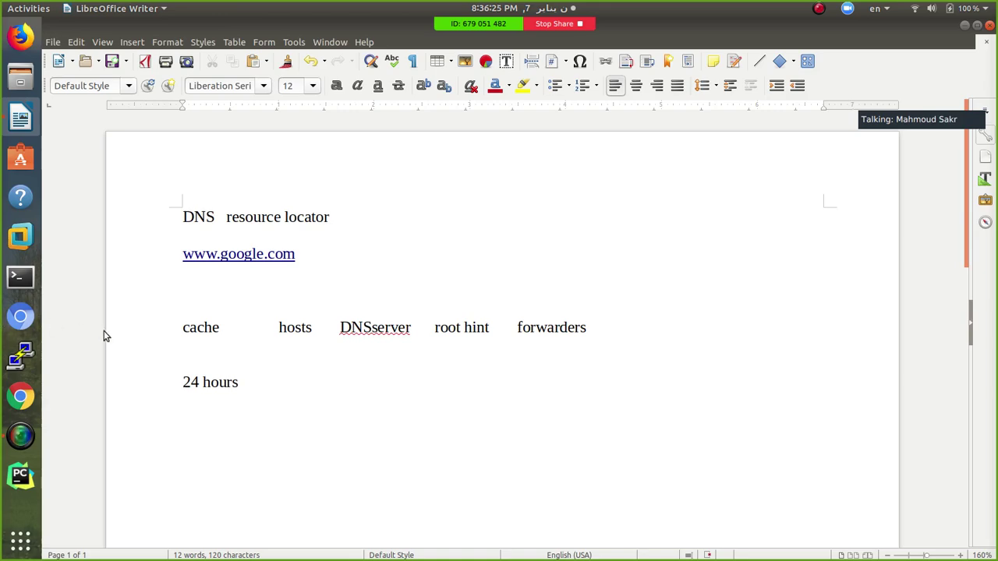
Launch VNC Viewer and connect to the remote computer 192.168.100.90.
key("super")
type("vnc")
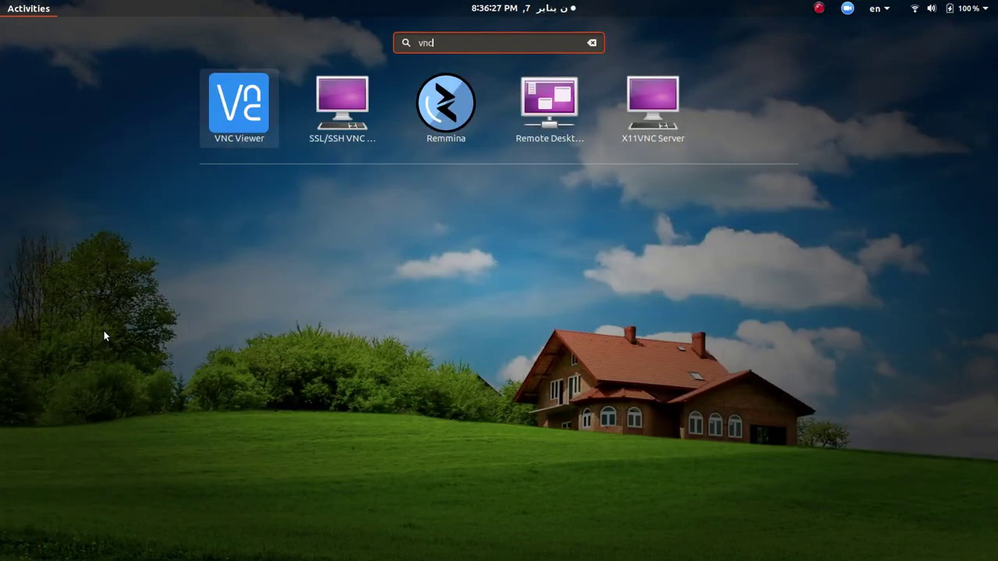
left_click(244, 108)
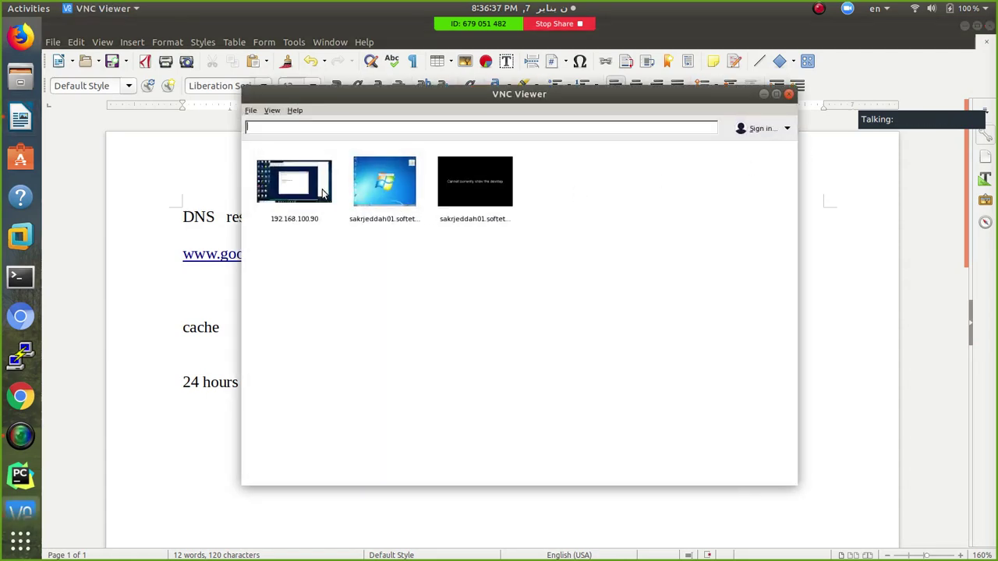
left_click(309, 191)
double_click(310, 191)
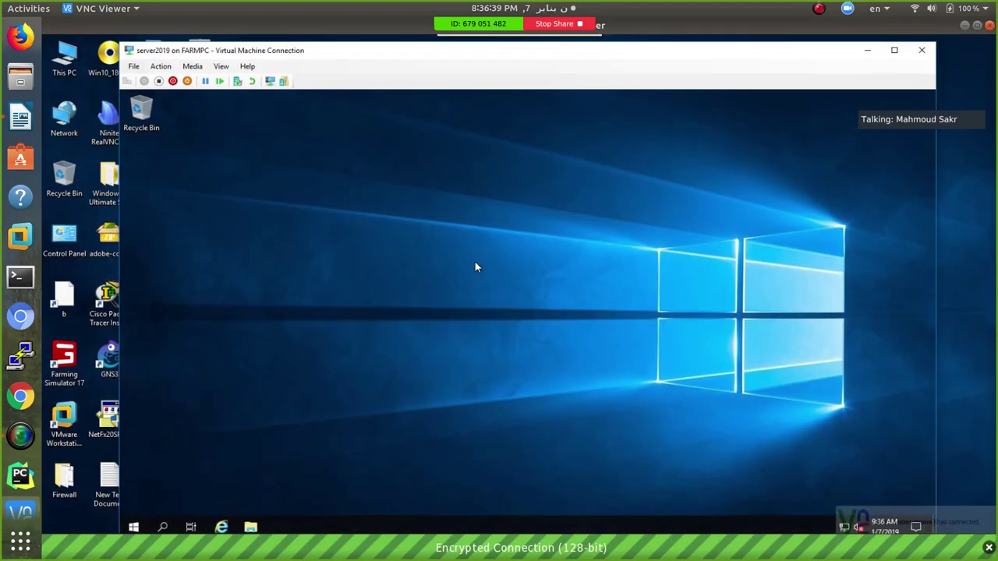
Minimize the server2019 virtual machine window and open a Command Prompt on the remote computer.
left_click(867, 50)
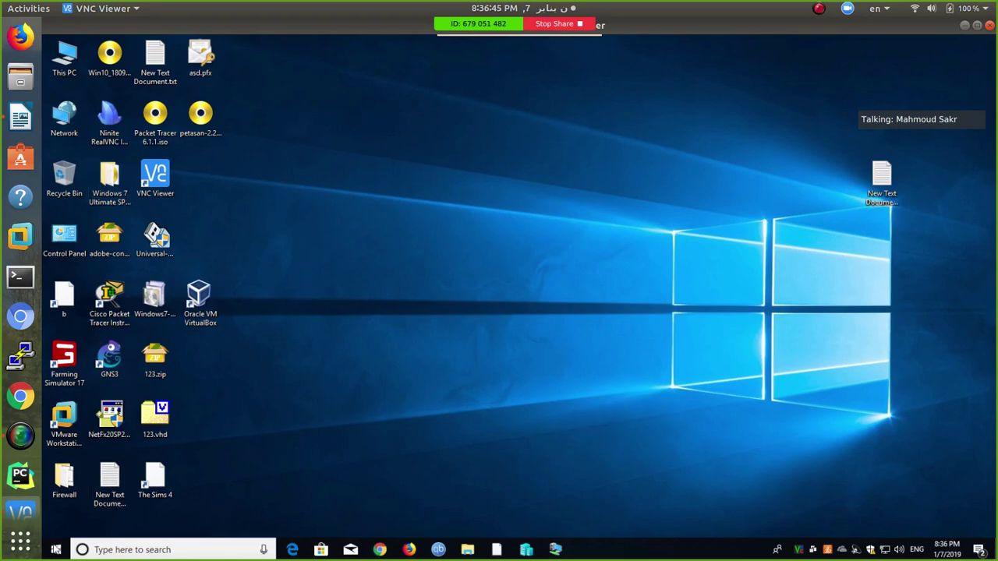
left_click(56, 550)
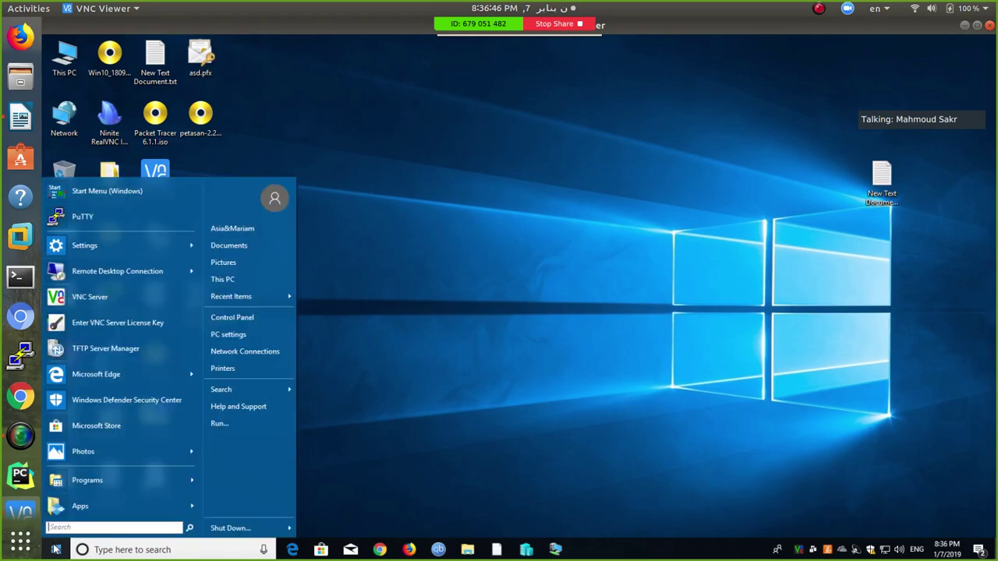
left_click(124, 482)
left_click(113, 527)
type("cm")
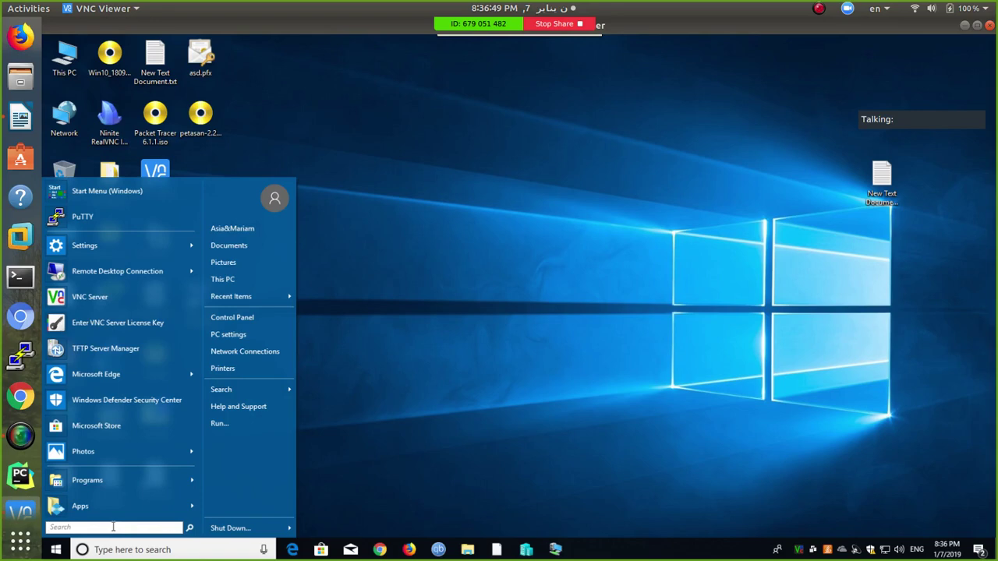
type("d")
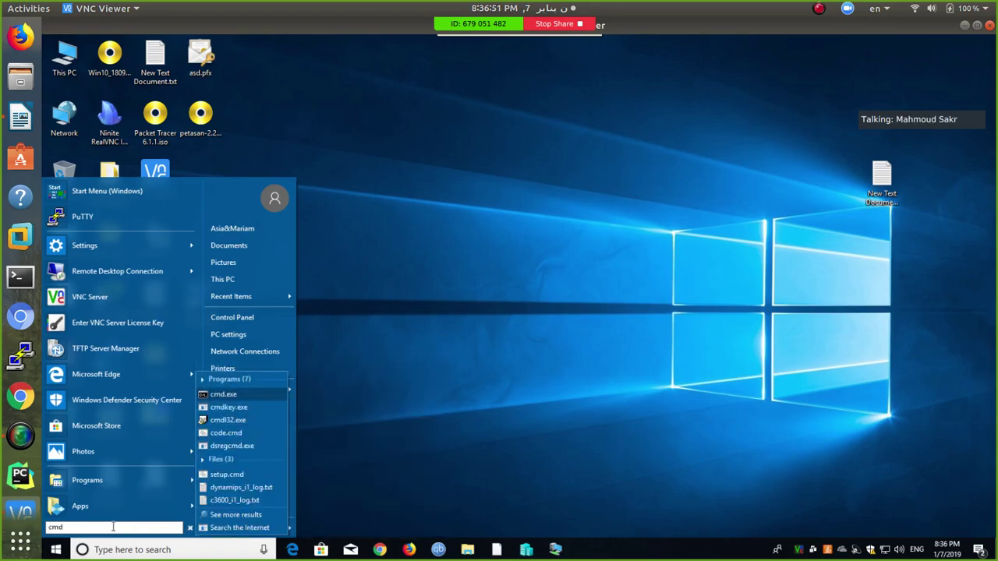
key("Return")
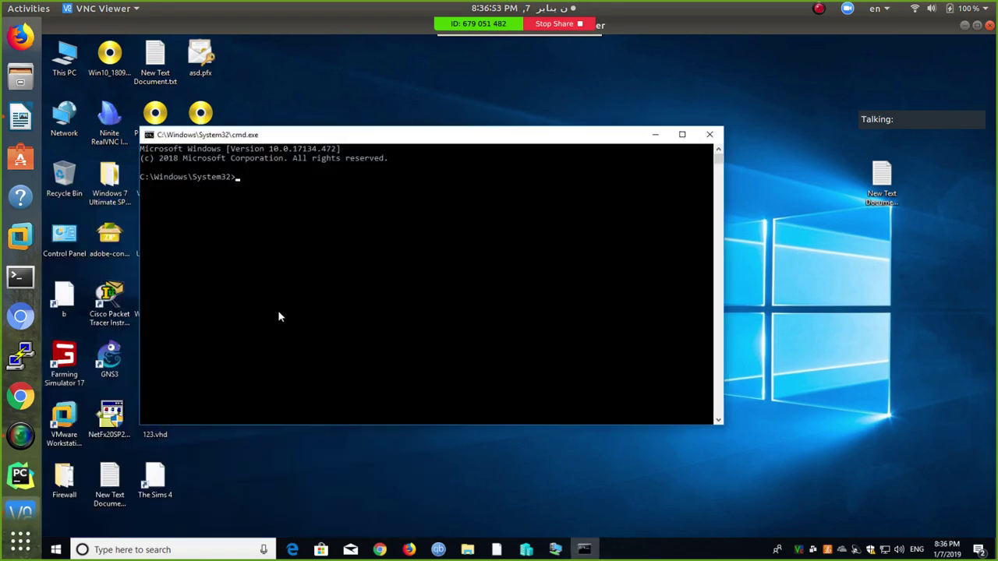
Flush the remote computer's DNS resolver cache with the command ipconfig /flushdns.
type("ipconf")
left_click(276, 234)
key("Escape")
type("ig /")
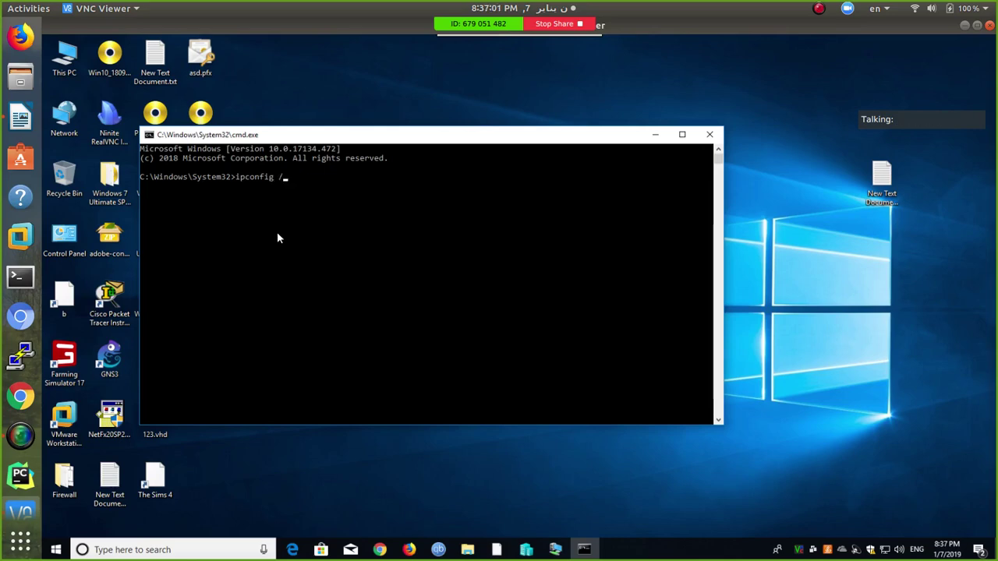
type("flus")
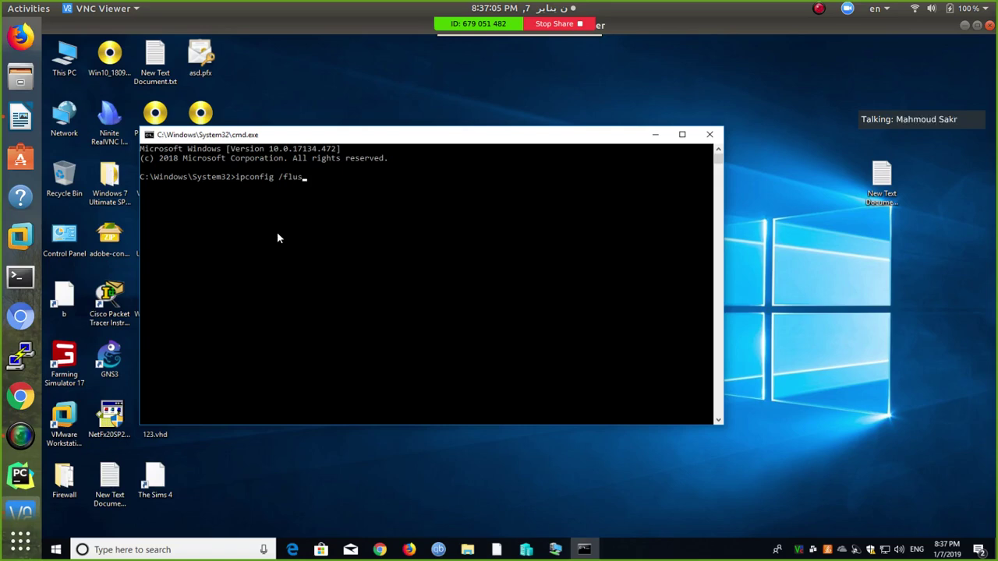
type("hdns")
key("Return")
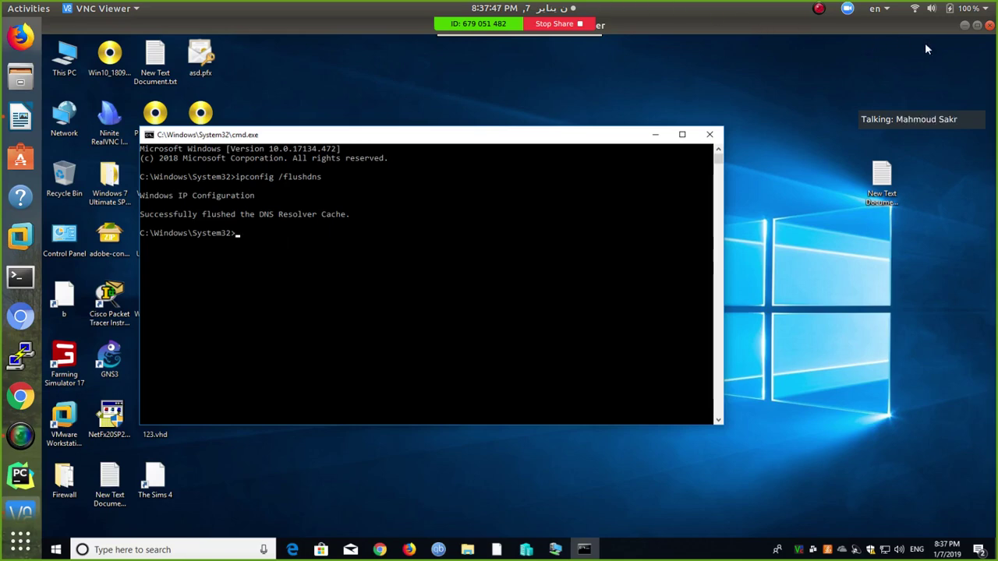
Minimize both VNC Viewer windows to return to the notes, and highlight the word "hosts".
left_click(965, 26)
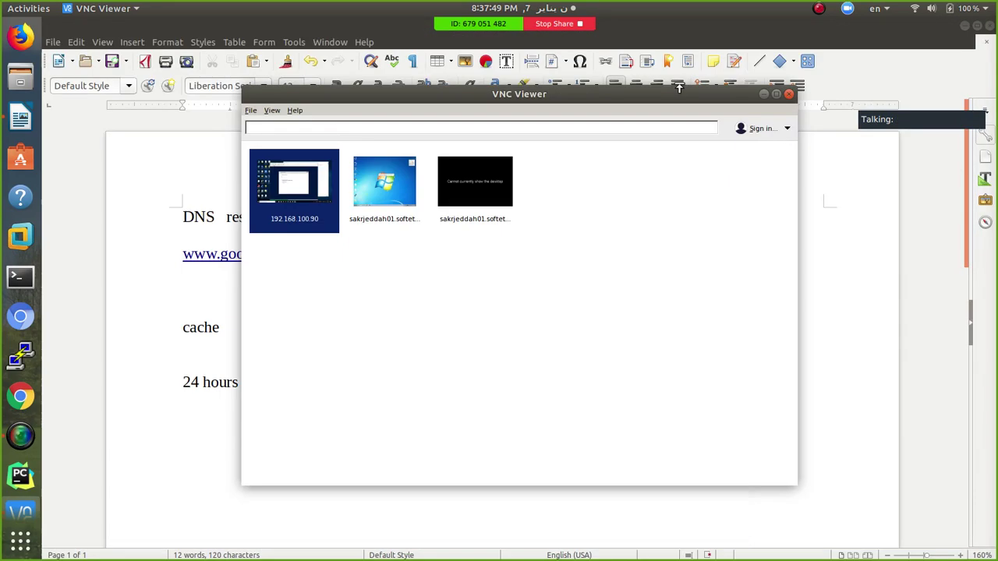
left_click(763, 94)
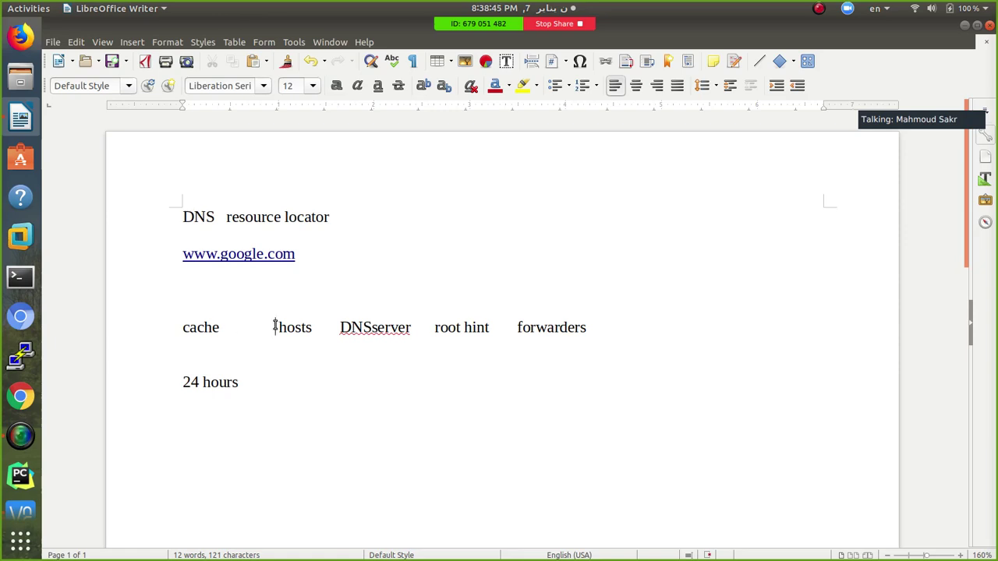
left_click_drag(274, 325, 316, 327)
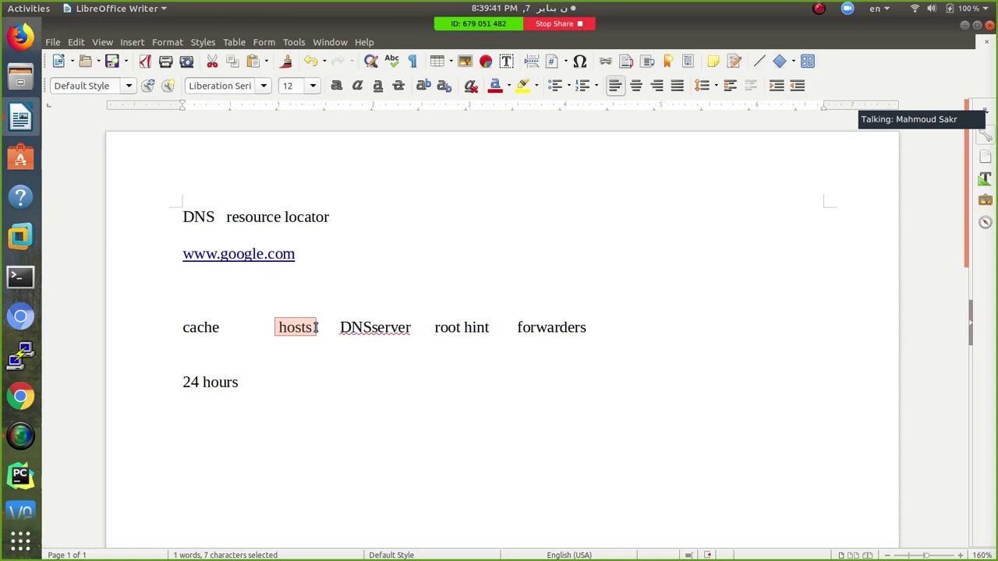
Switch back to the 192.168.100.90 session in VNC Viewer, with its Command Prompt minimized and the view in full screen.
left_click(23, 505)
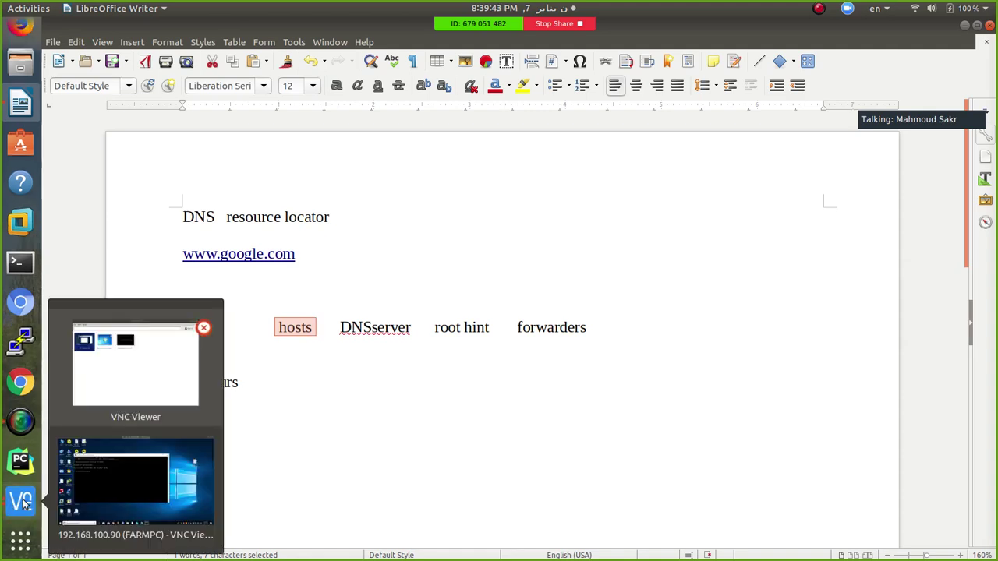
left_click(122, 473)
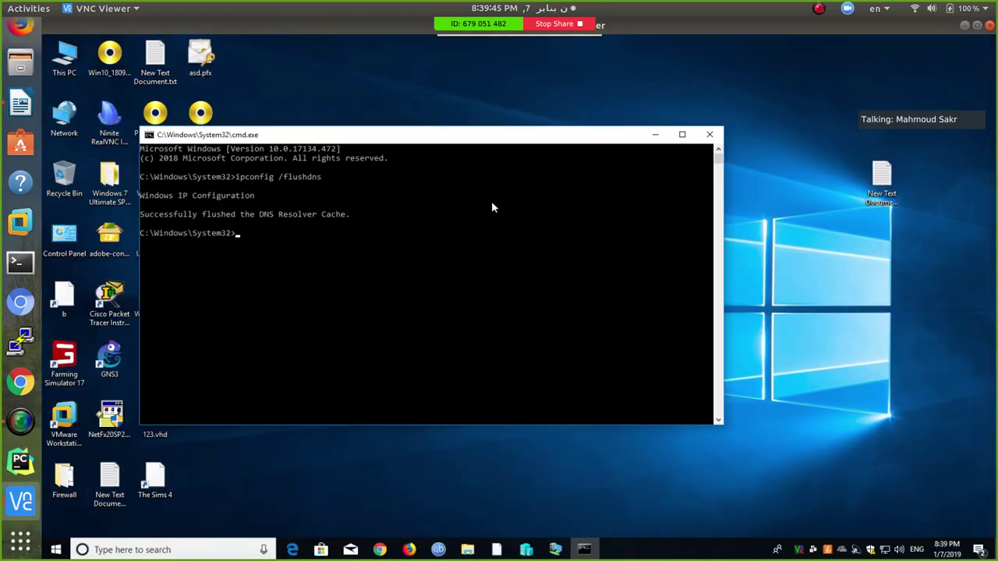
left_click(657, 137)
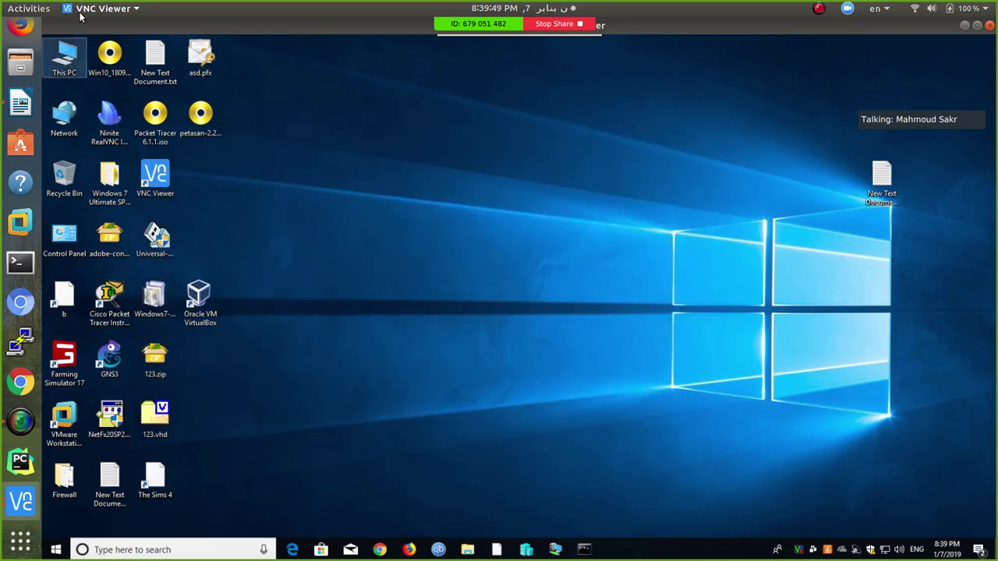
mouse_move(452, 57)
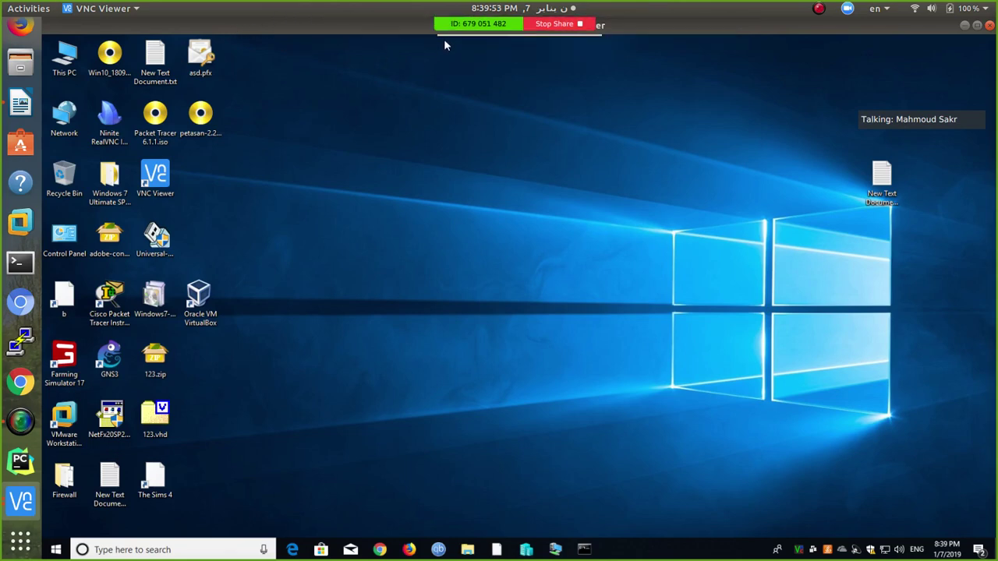
left_click(447, 45)
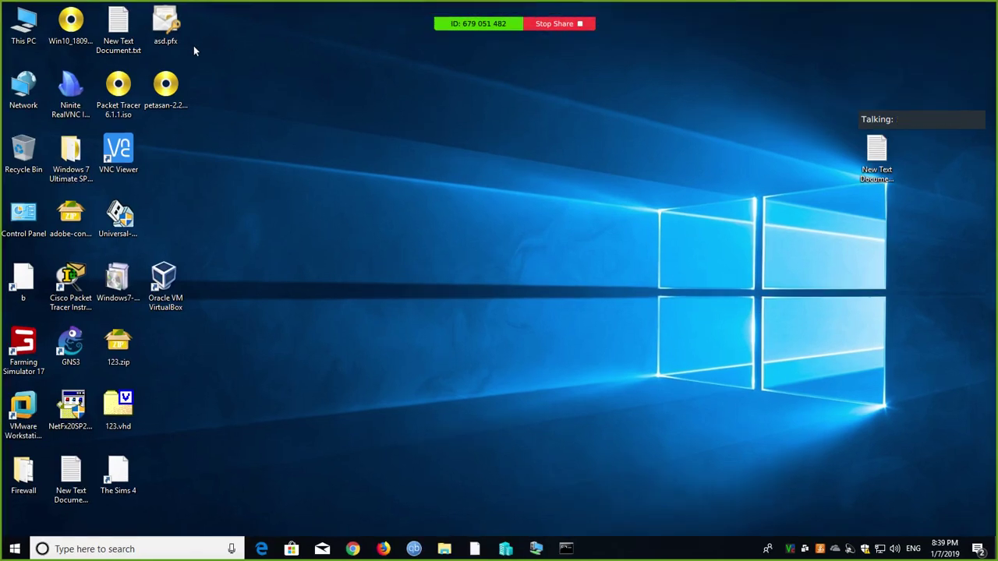
Open the Windows folder on Local Disk (C:) in File Explorer.
double_click(23, 28)
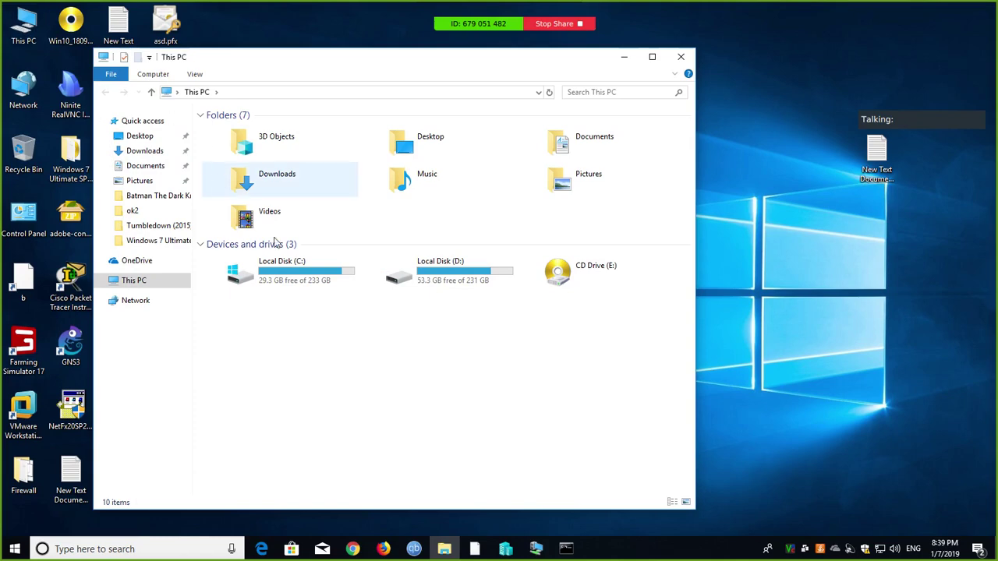
double_click(310, 276)
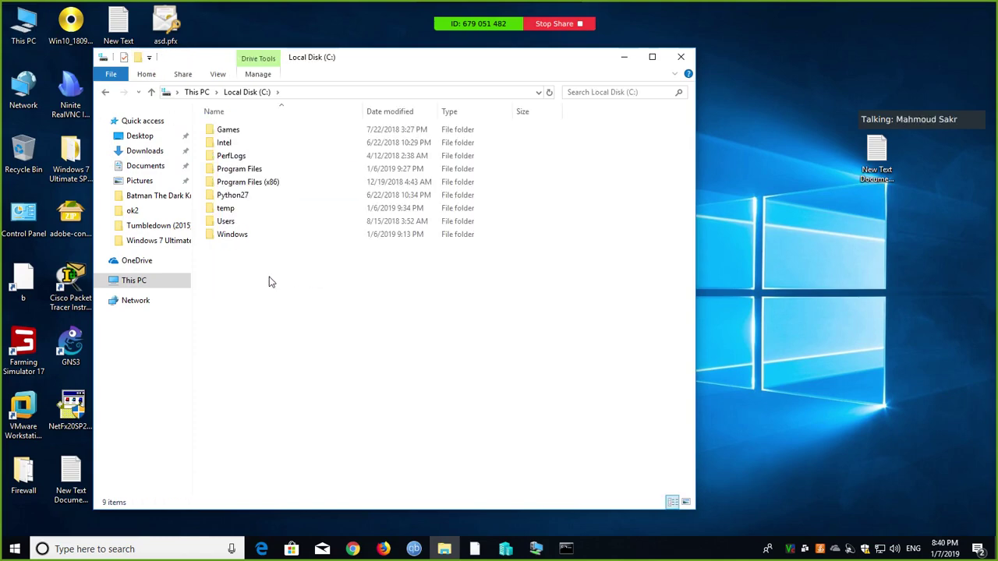
double_click(232, 234)
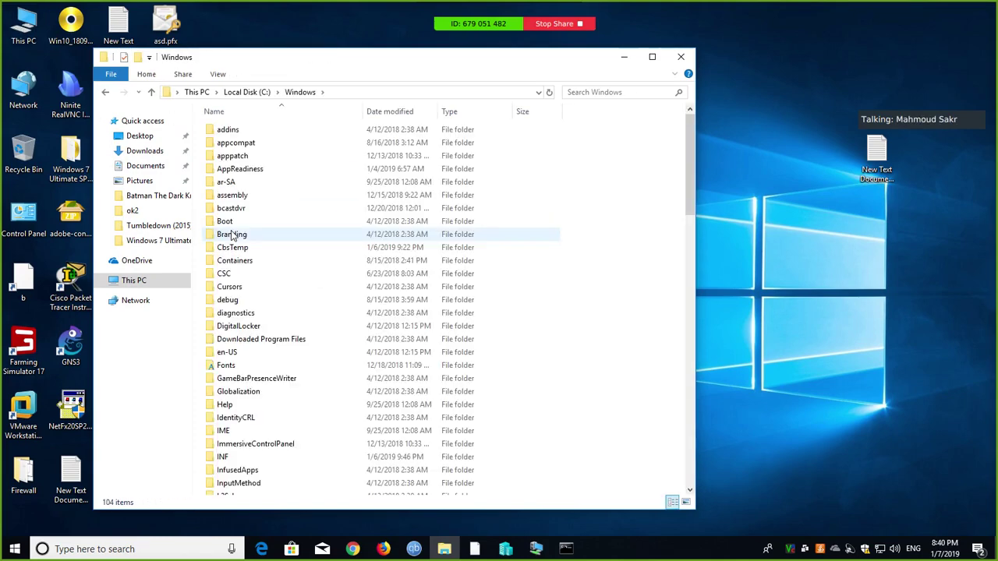
Find and open the System32 folder inside C:\Windows.
key("s")
key("Down")
key("Down")
key("Down")
key("Down")
key("Down")
key("Down")
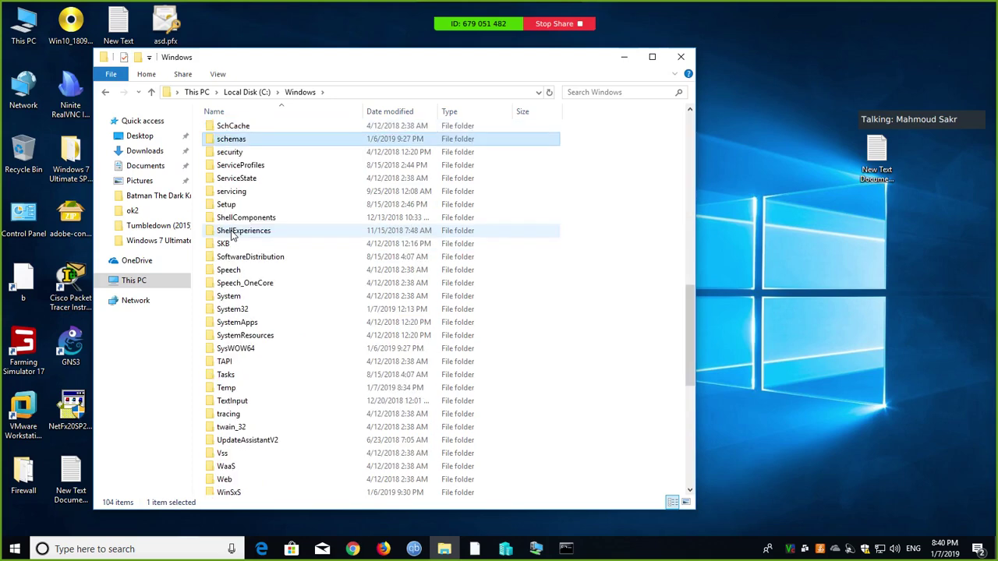
key("Down")
key("Down")
key("Down")
key("Down")
key("Down")
key("Down")
key("Down")
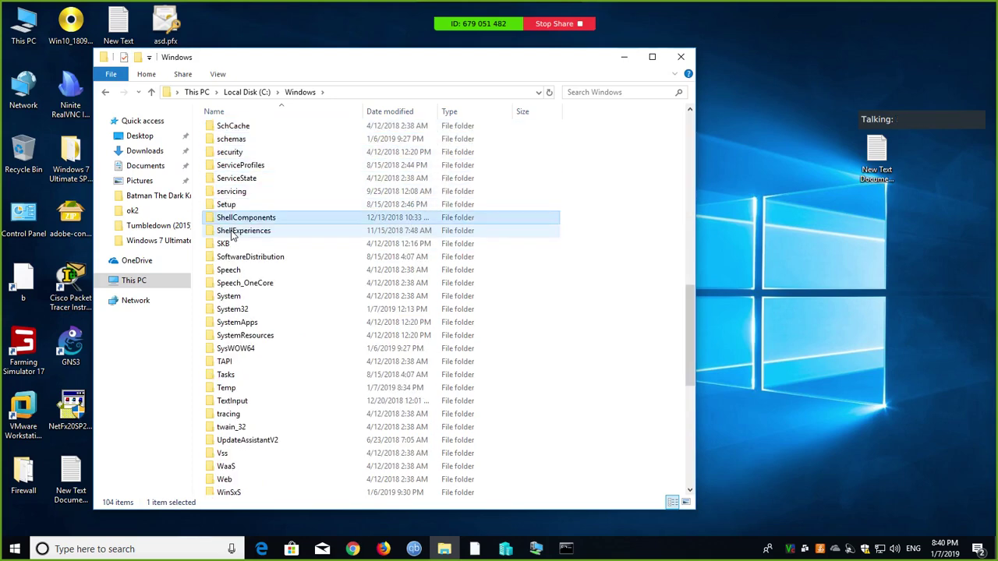
key("Down")
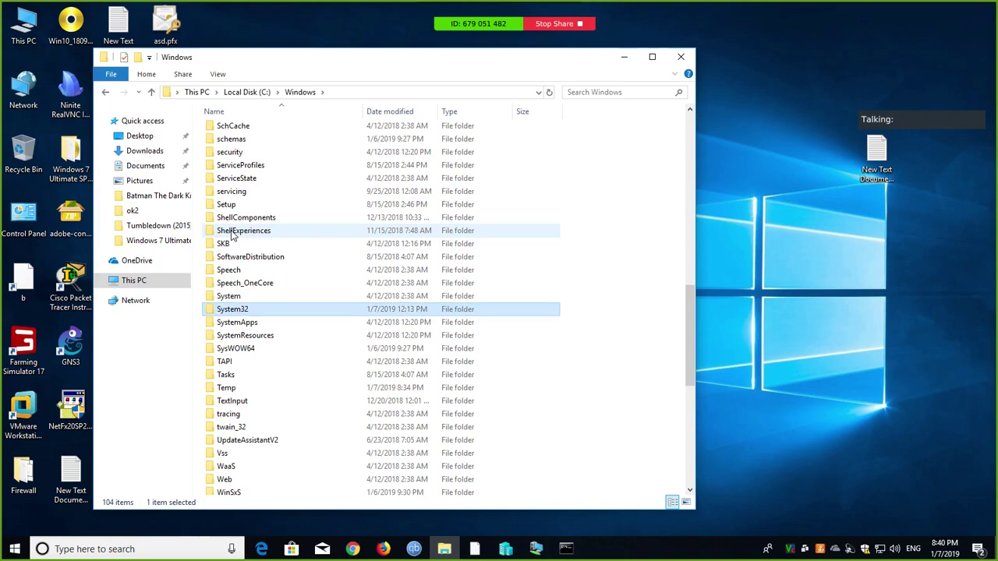
key("Return")
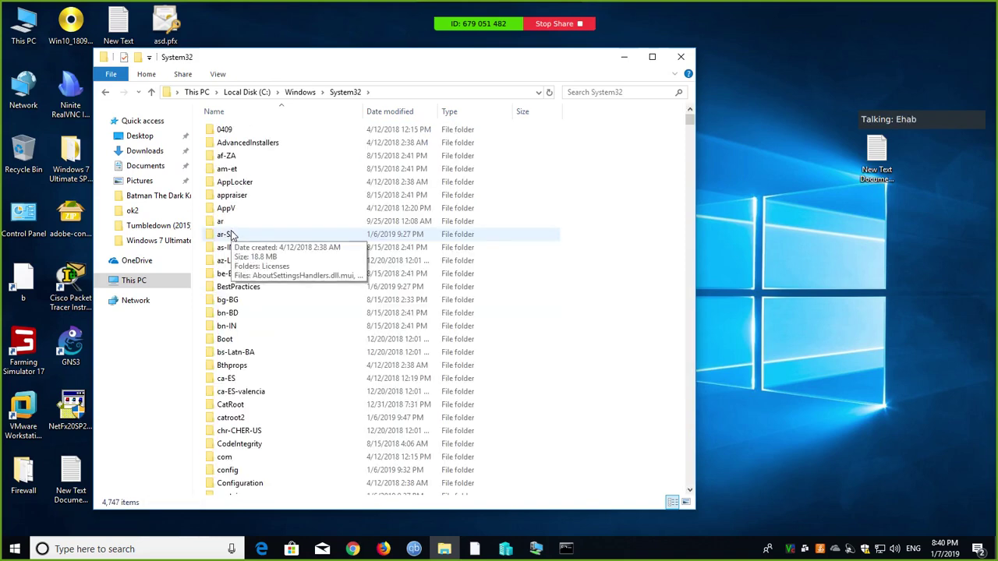
Go into the drivers\etc subfolder of System32.
key("d")
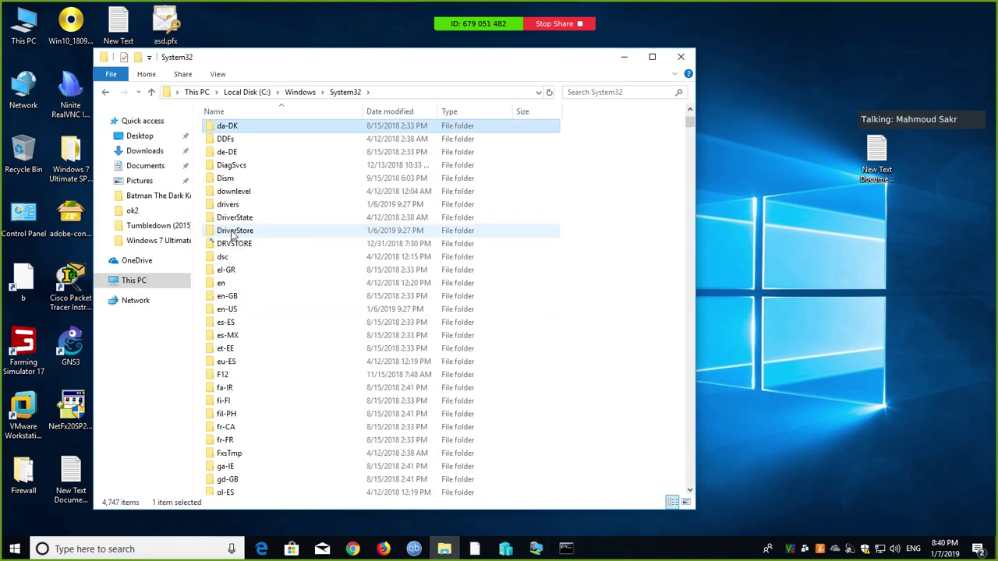
key("d")
key("d")
key("d")
key("d")
key("d")
key("d")
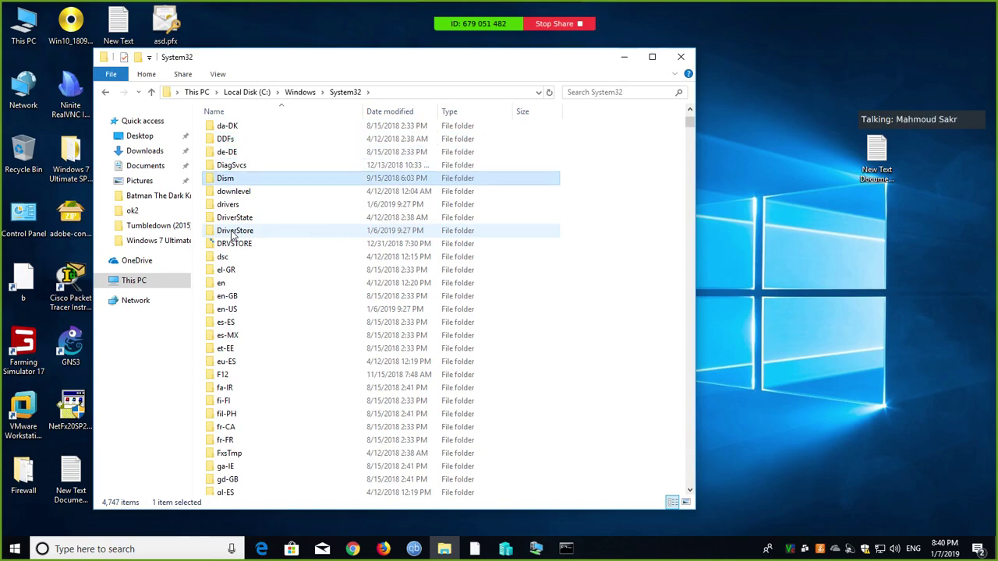
key("Return")
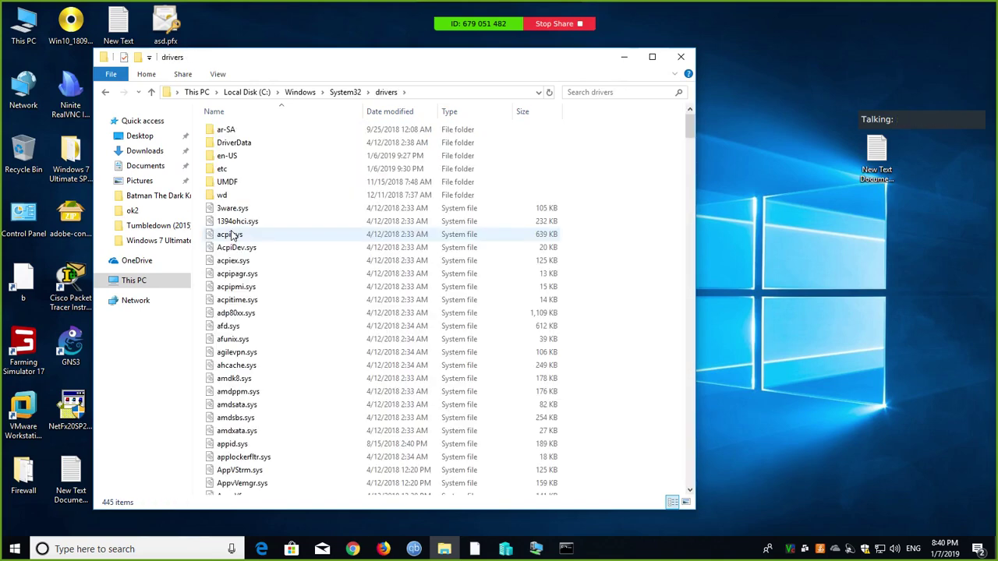
double_click(232, 169)
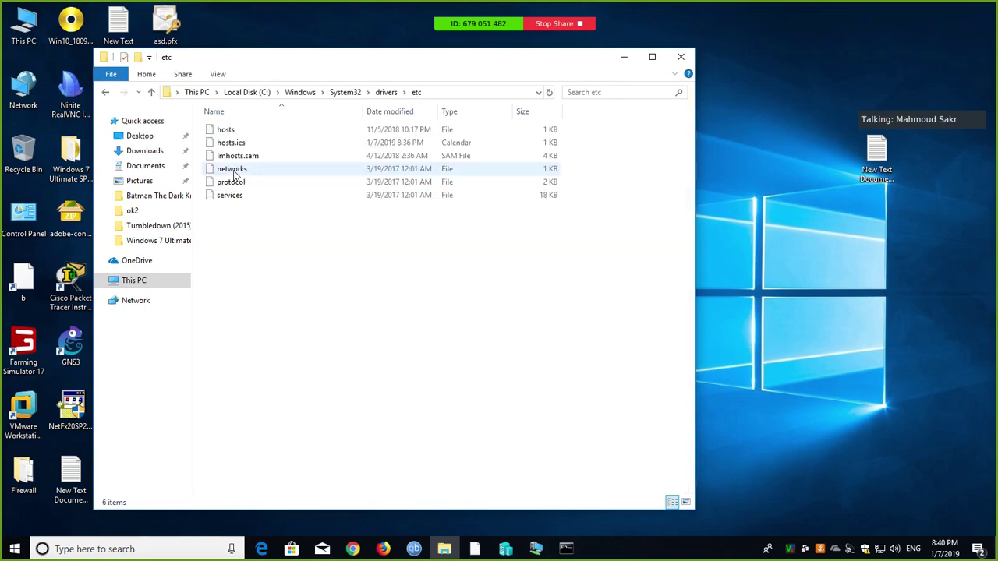
Open the hosts file from the etc folder with Notepad.
left_click(226, 130)
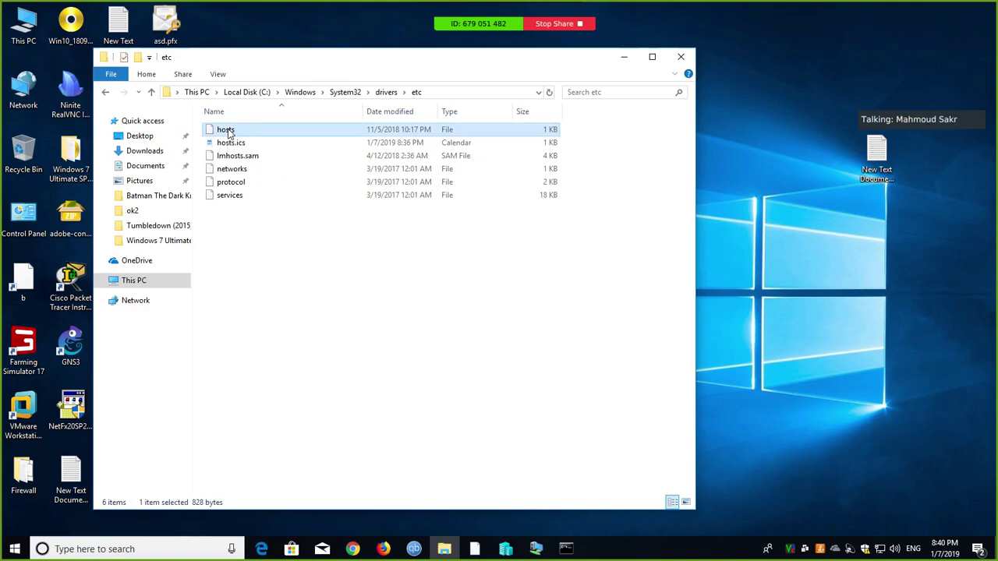
right_click(228, 133)
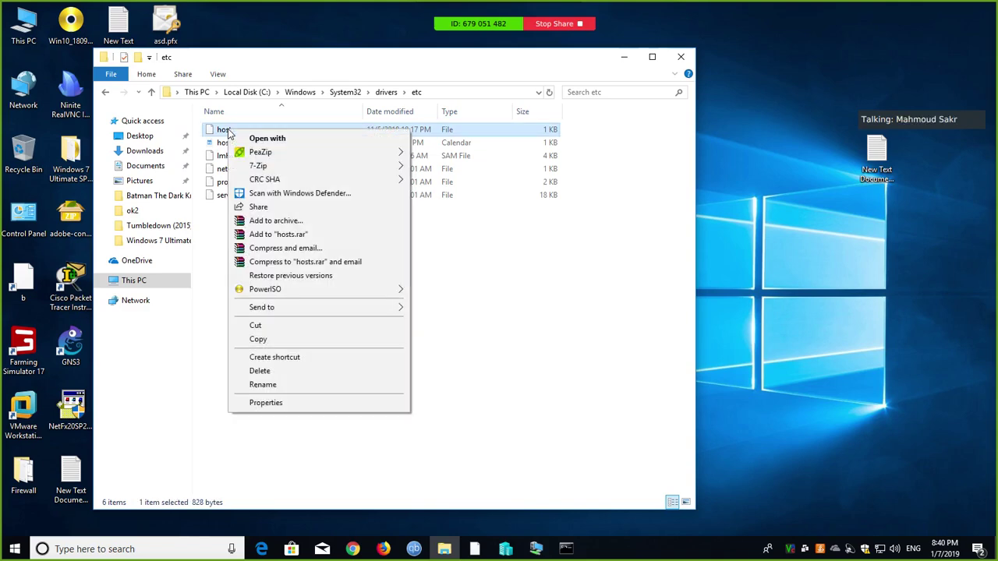
left_click(283, 139)
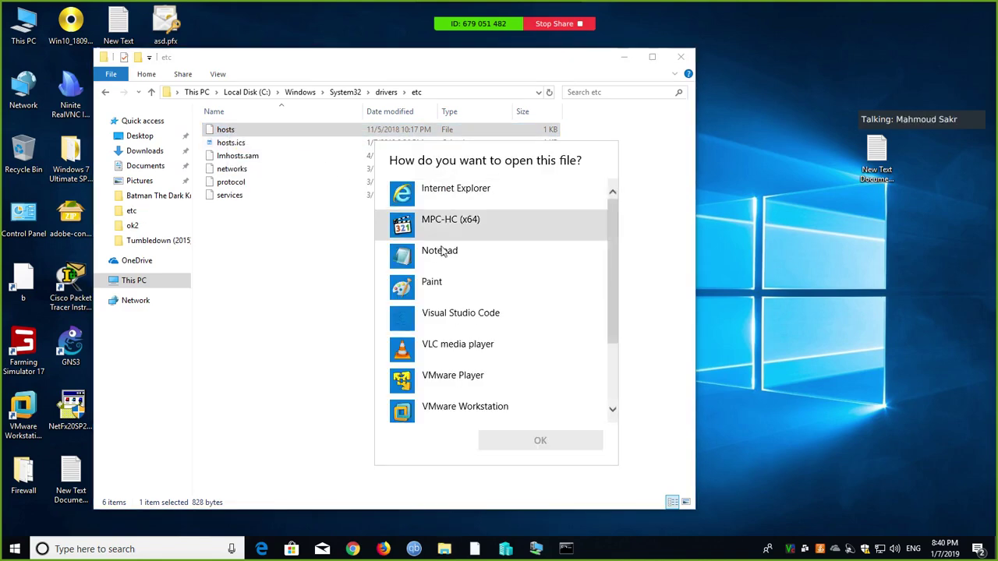
left_click(453, 260)
double_click(453, 259)
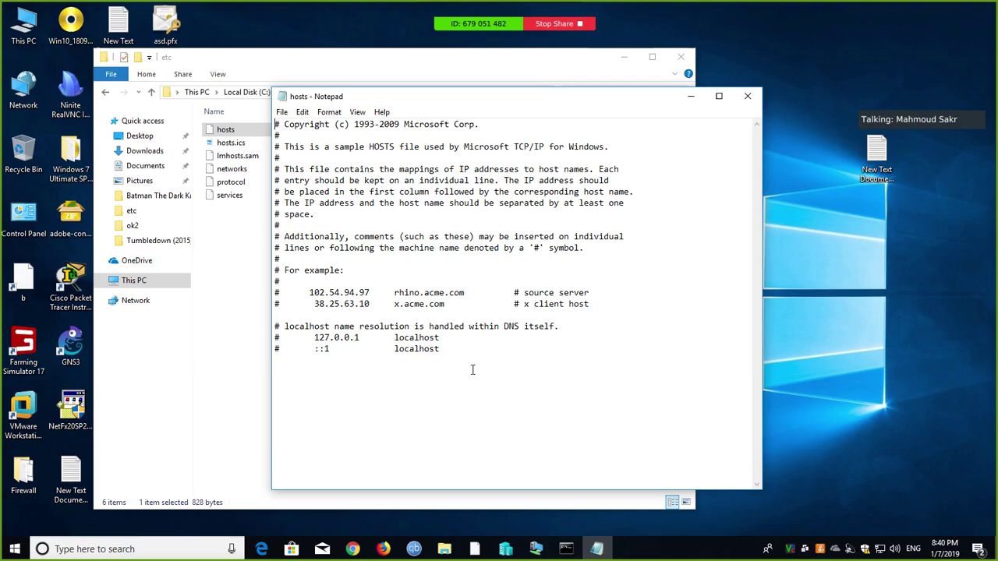
key("Return")
type("127.0.0.1")
left_click(275, 382)
left_click(385, 380)
type("www.face")
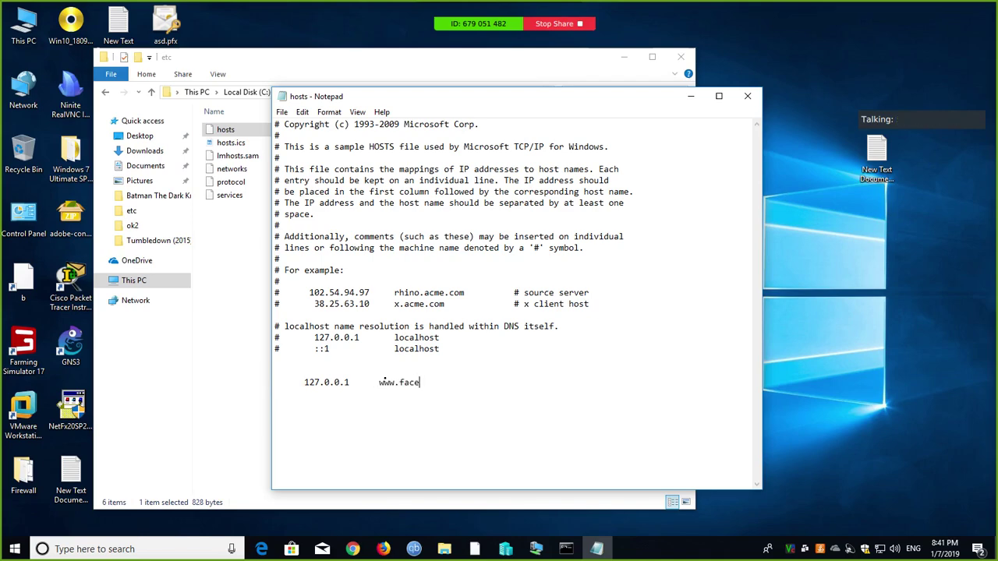
type("book.com")
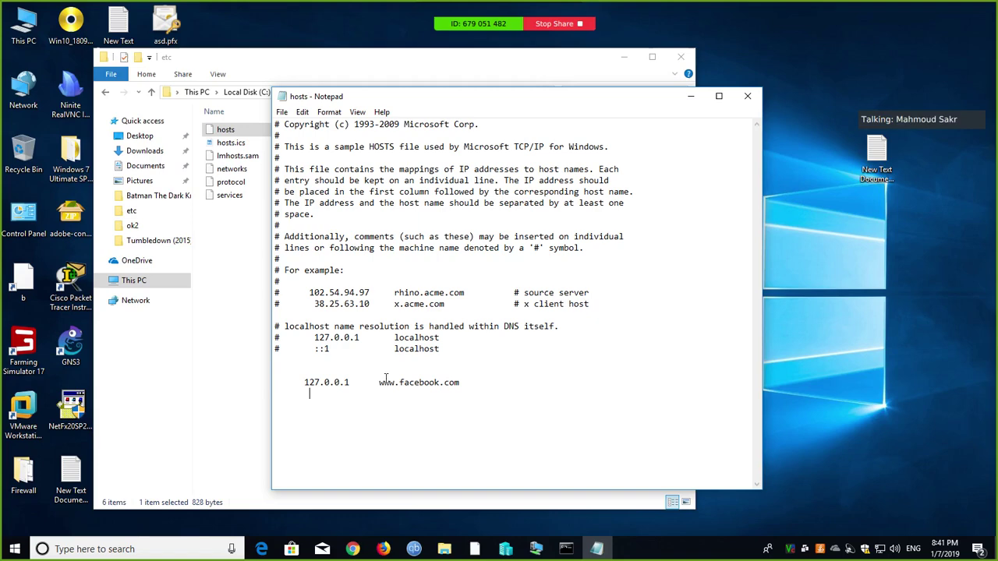
type("127.0.0.1      www.cars.com")
left_click(309, 394)
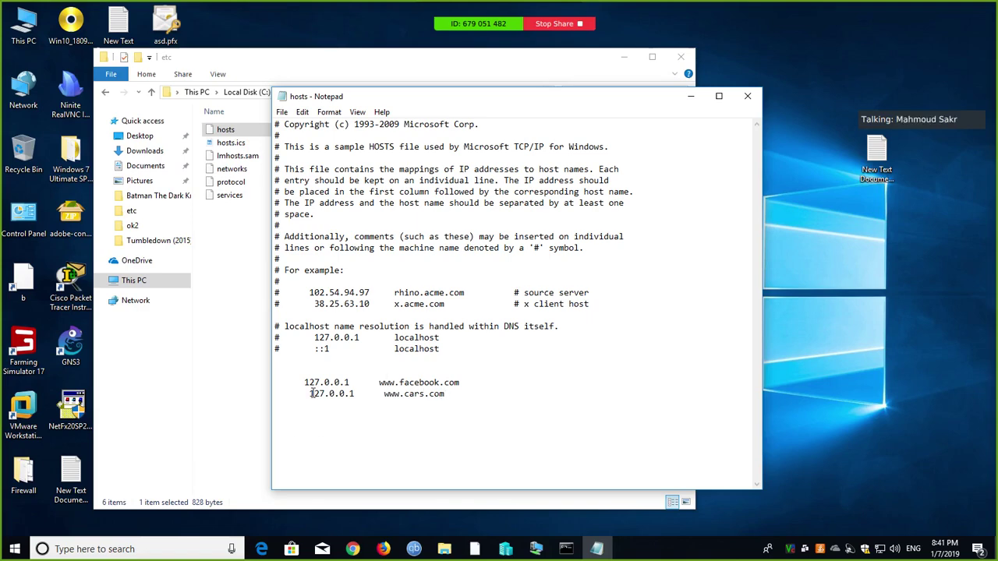
key("BackSpace")
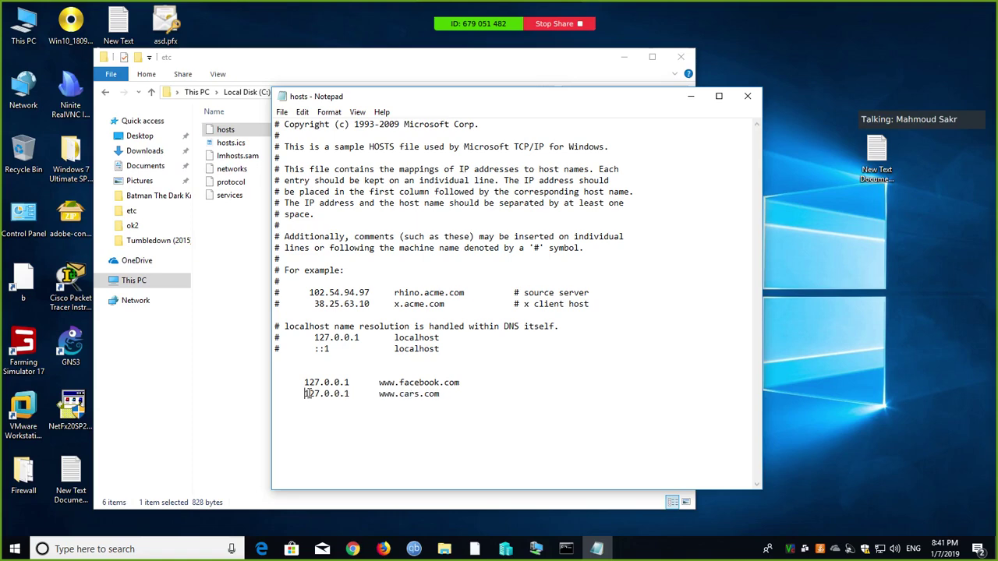
Switch to the open Command Prompt and ping google.com.
left_click(353, 550)
left_click(566, 549)
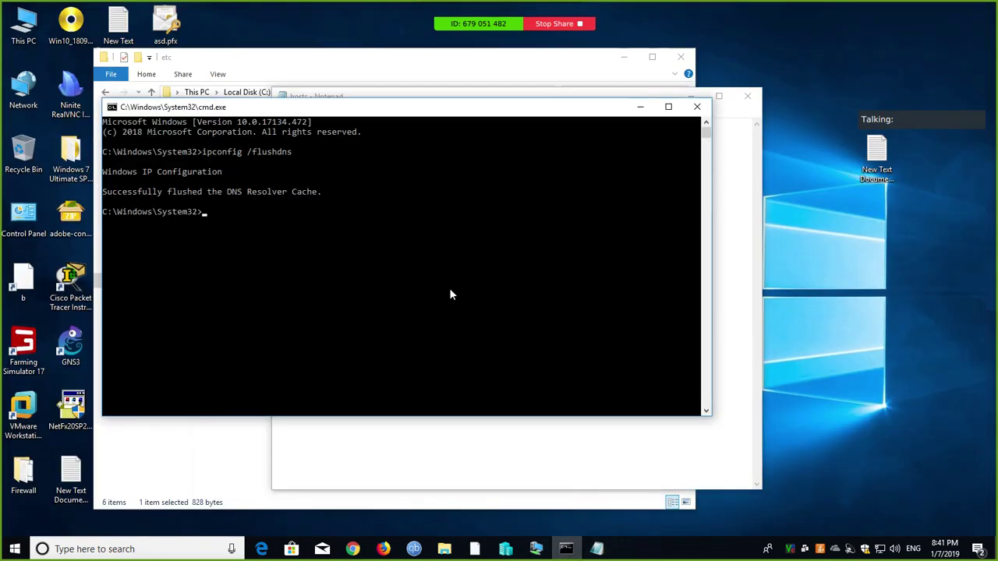
type("ping goog")
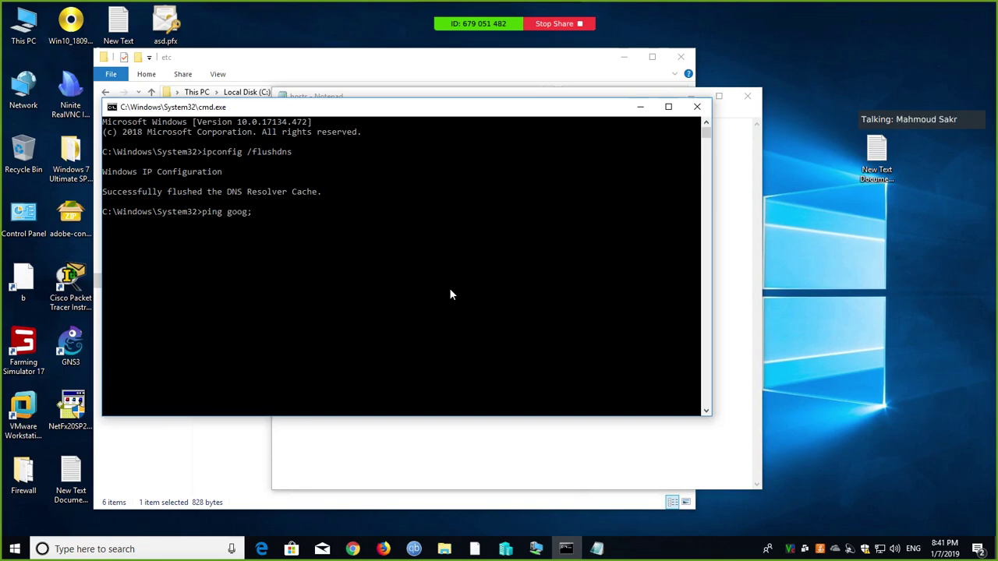
type("le.com")
key("Return")
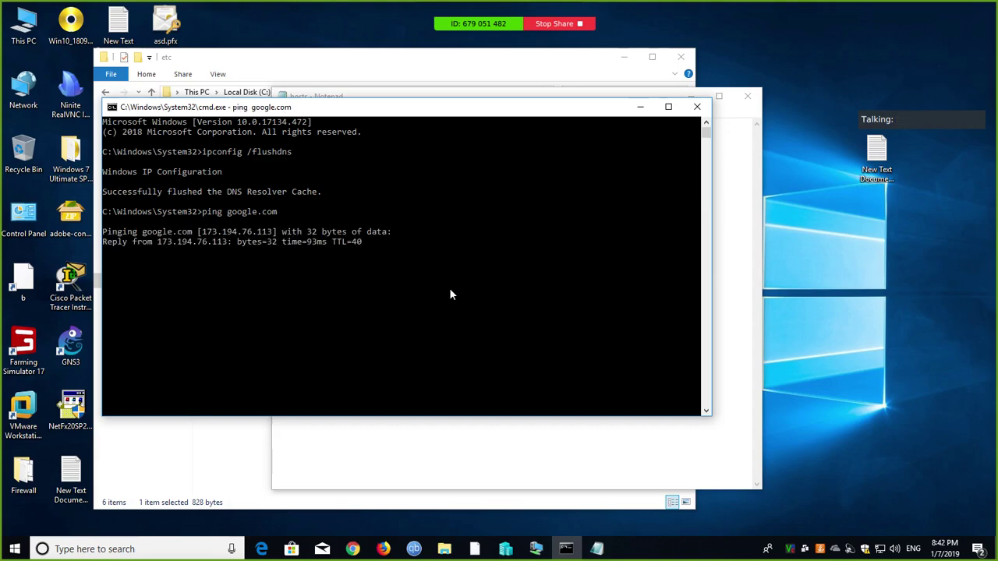
Copy google.com's resolved IP address from the ping output and close the Command Prompt.
left_click_drag(203, 233, 276, 236)
key("ctrl+c")
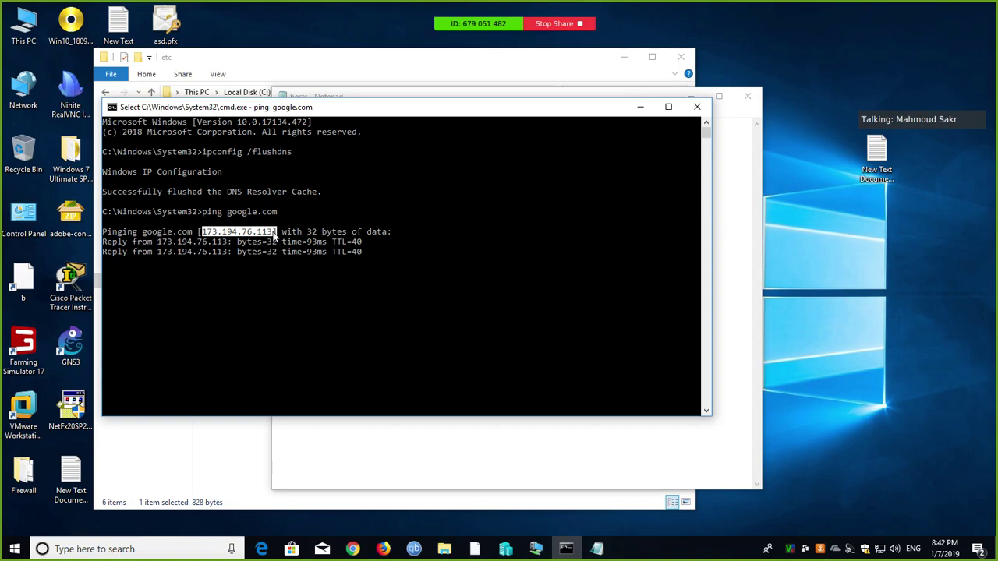
right_click(275, 236)
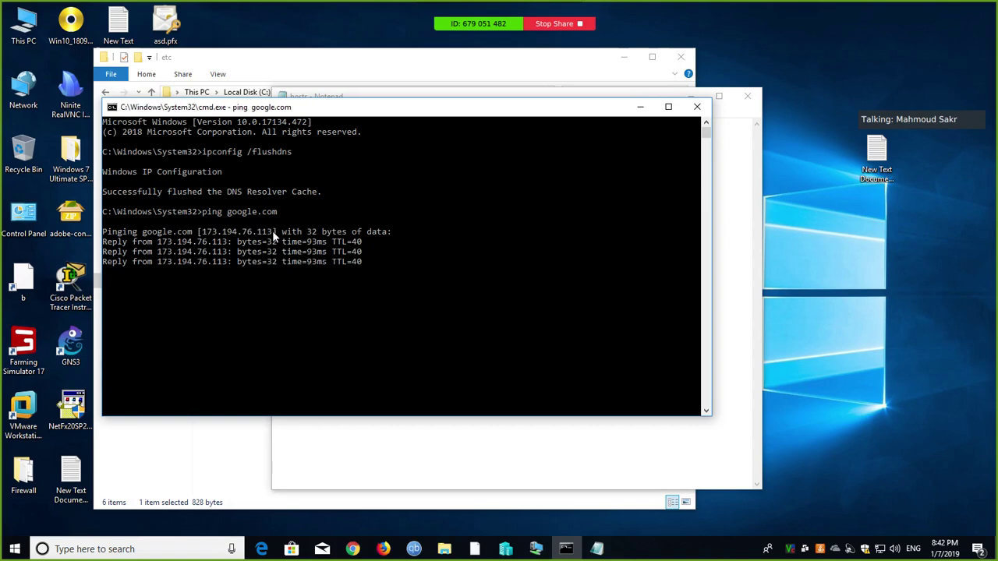
left_click(698, 108)
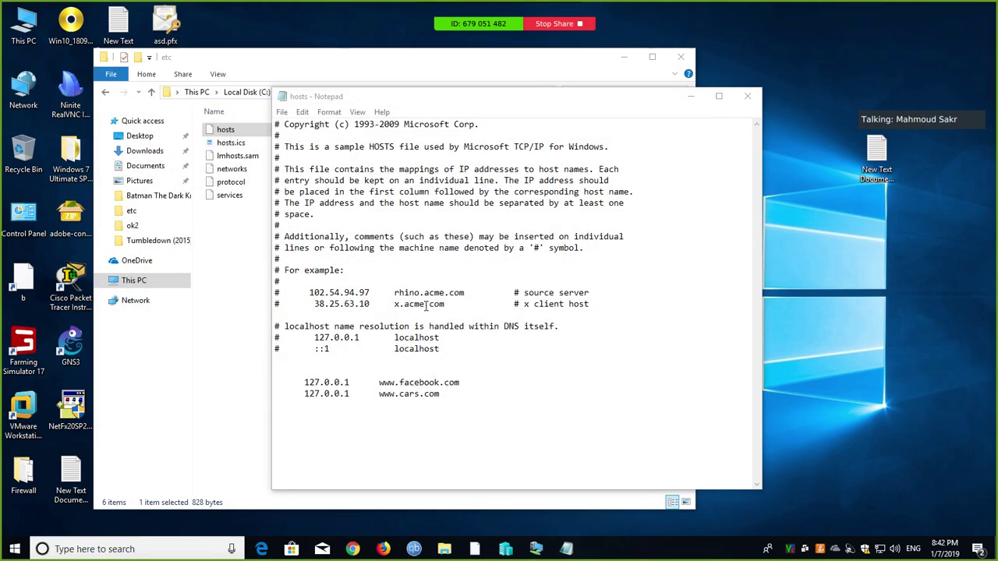
left_click_drag(350, 394, 300, 395)
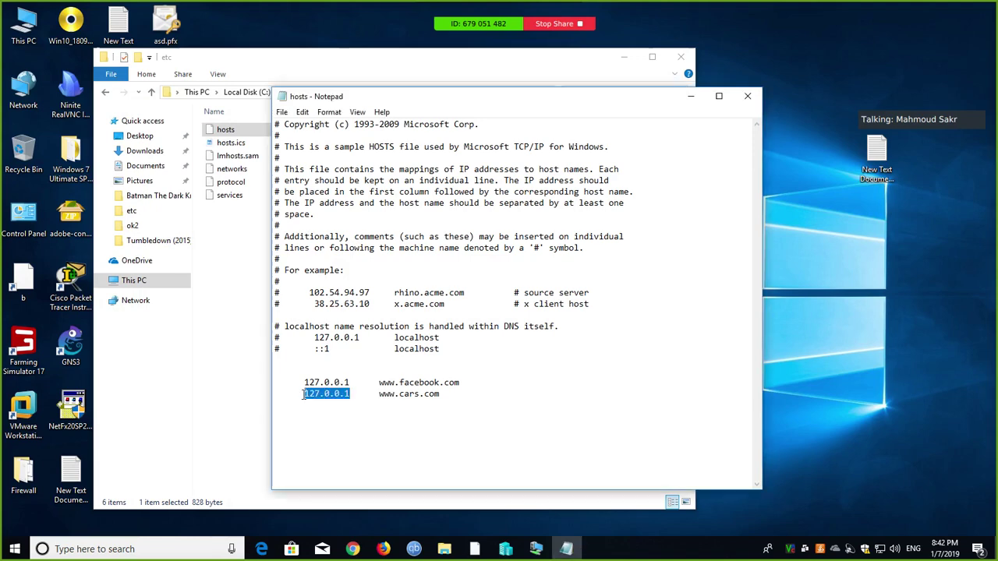
key("ctrl+v")
key("BackSpace")
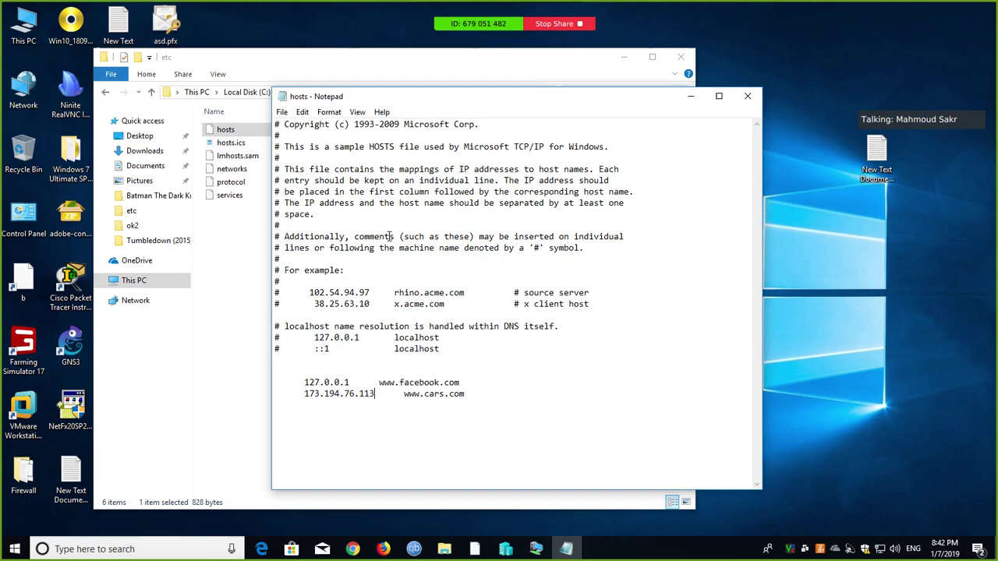
Check the hosts file's security permissions for the Administrators and Users groups, and close its properties.
right_click(218, 131)
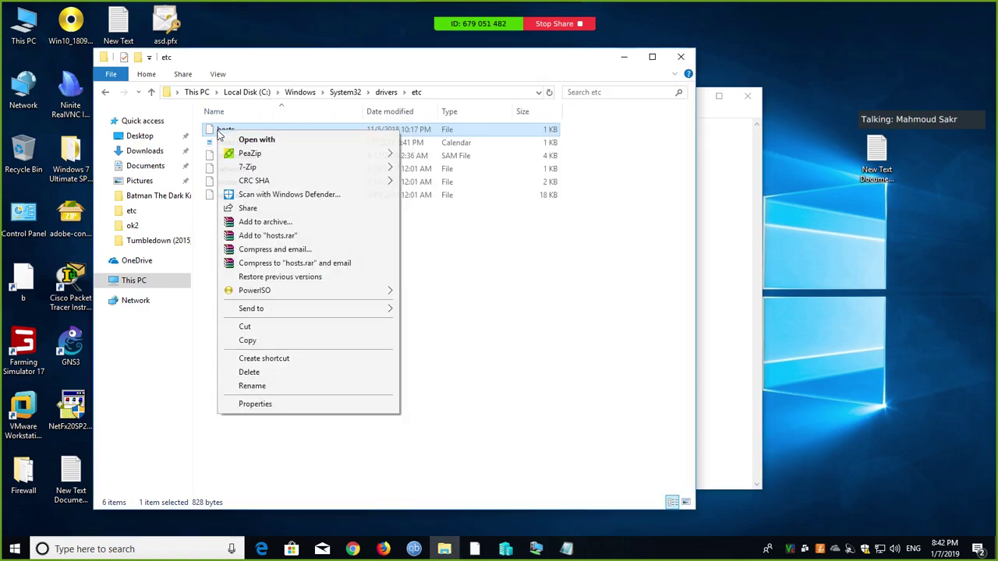
left_click(255, 404)
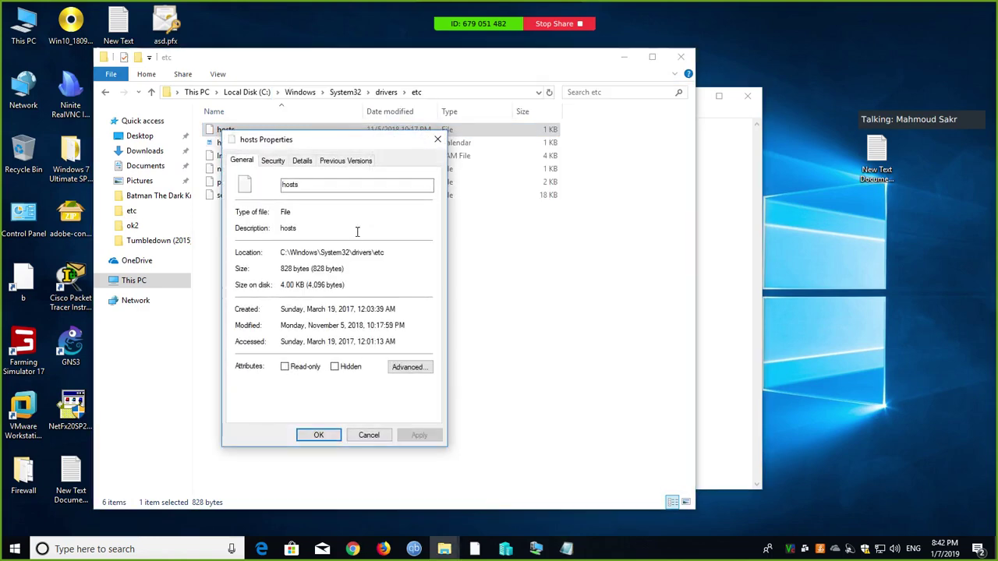
left_click(272, 160)
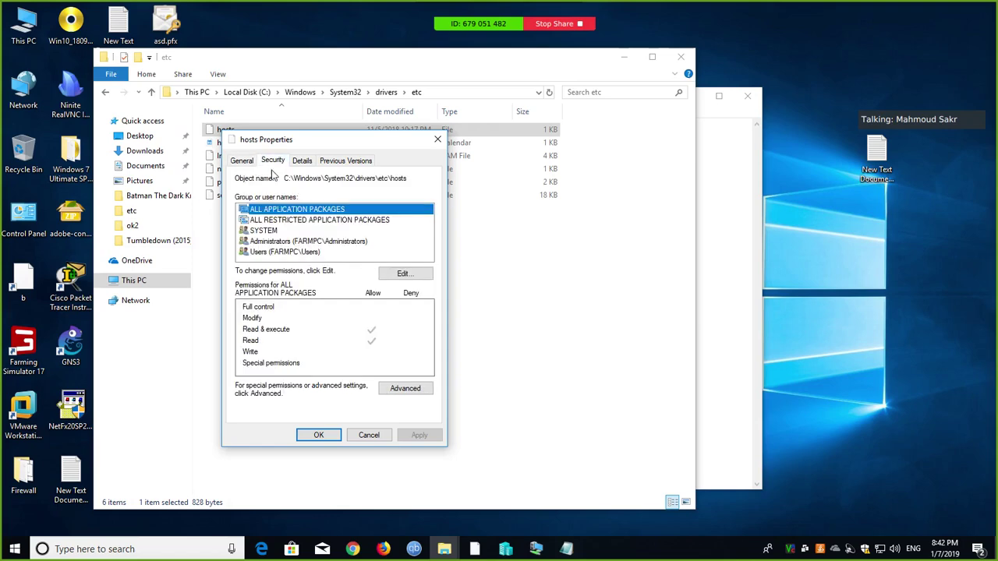
left_click(276, 242)
left_click(274, 253)
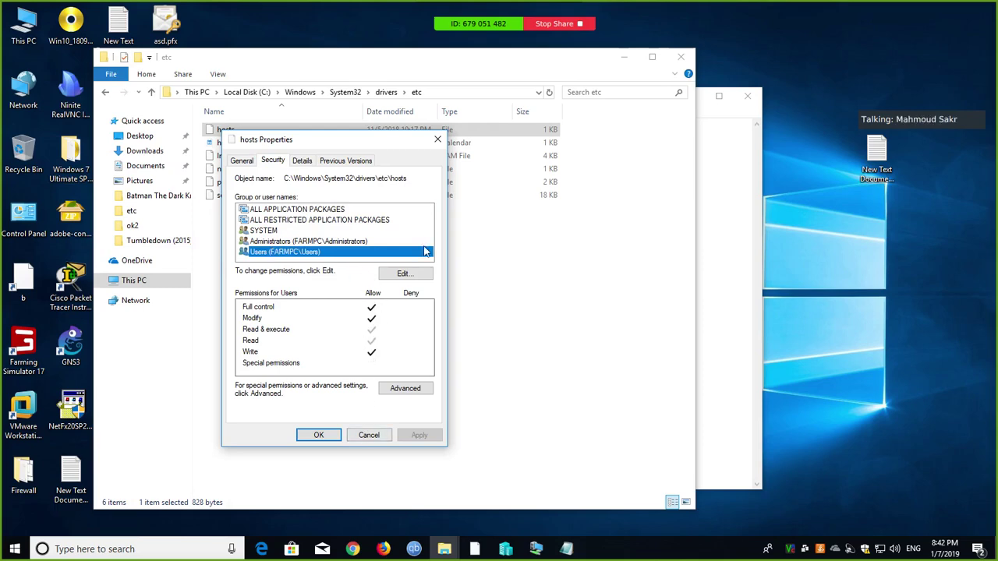
left_click(319, 435)
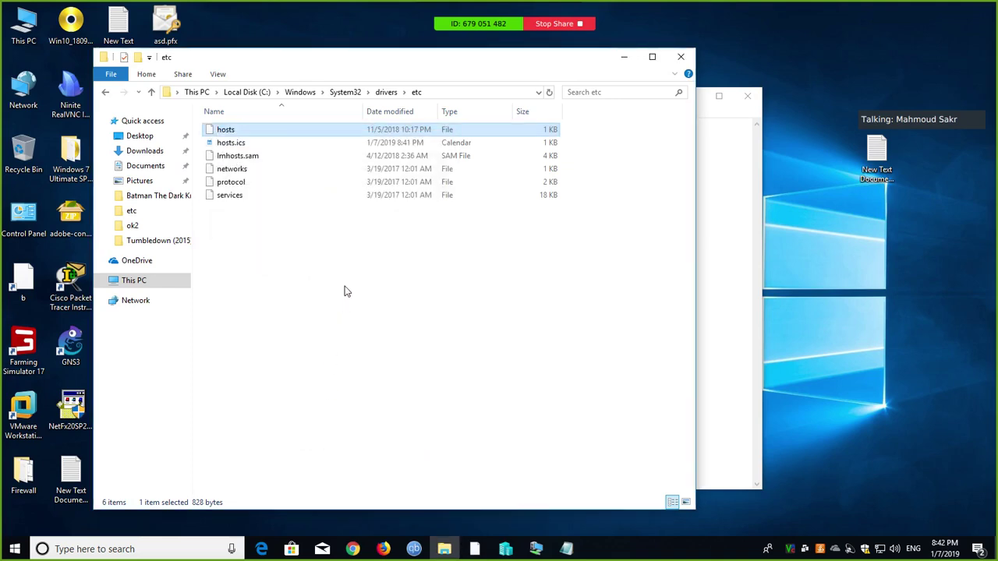
Return to the hosts file in Notepad and save it under its existing name.
left_click(740, 285)
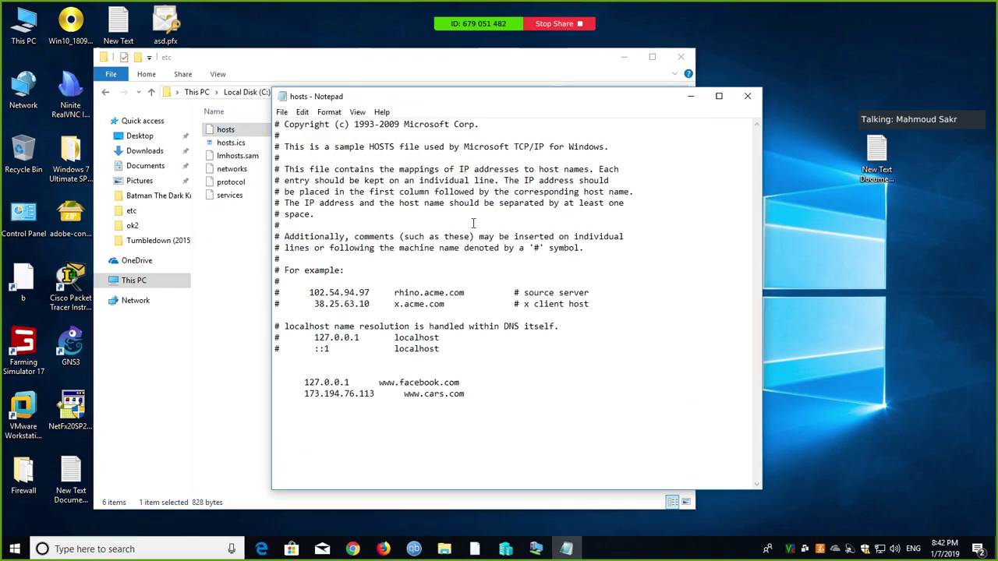
left_click(282, 111)
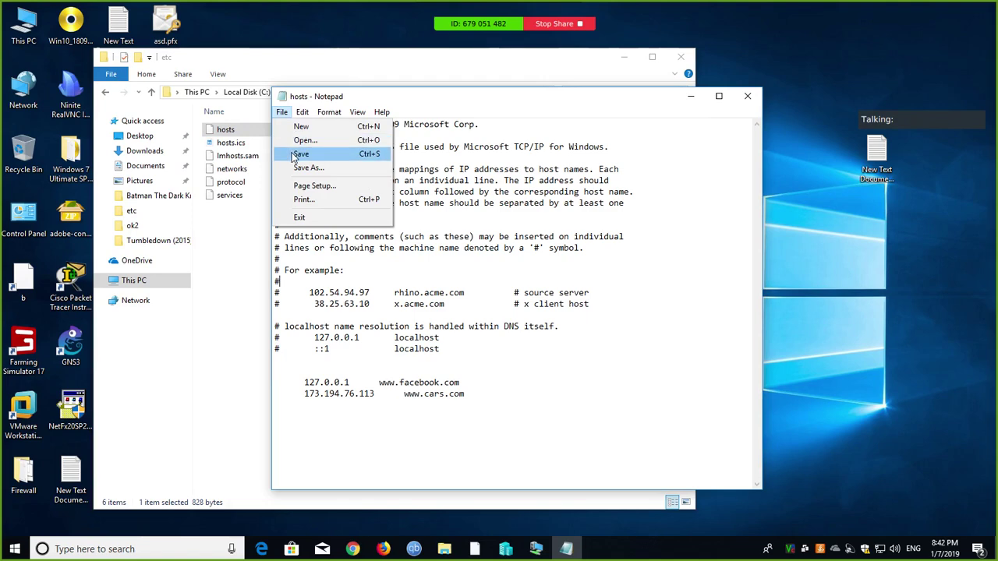
left_click(300, 155)
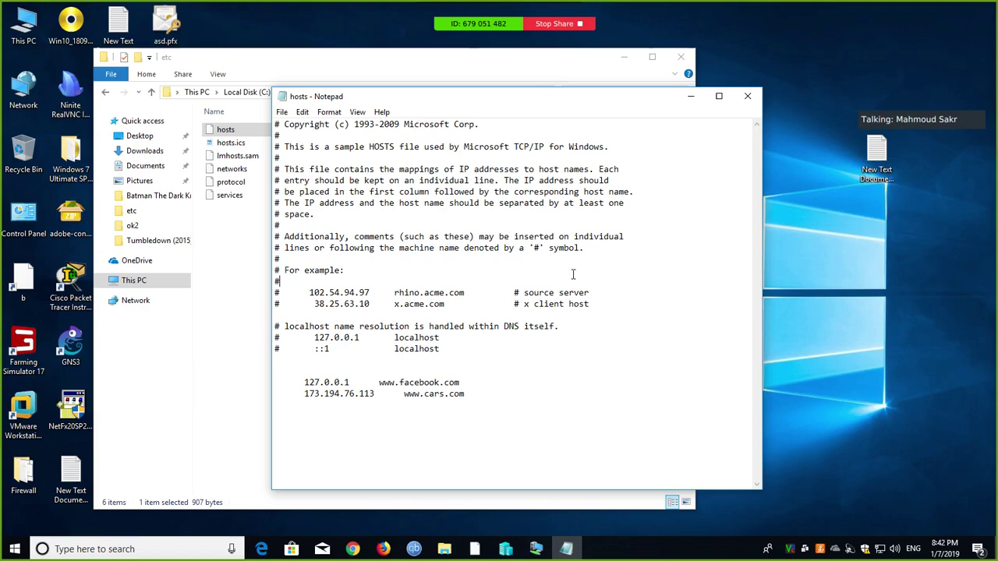
left_click(746, 97)
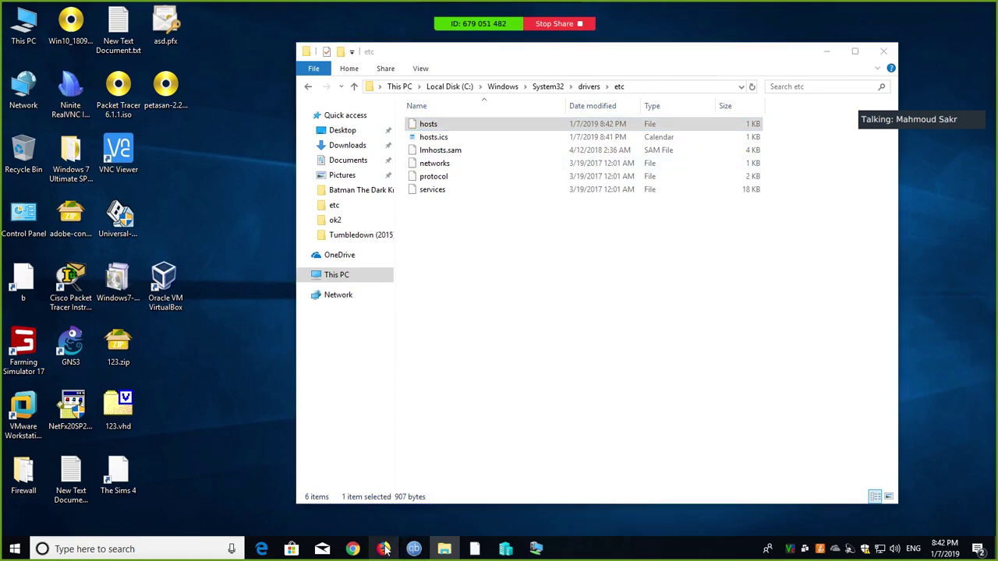
left_click(385, 549)
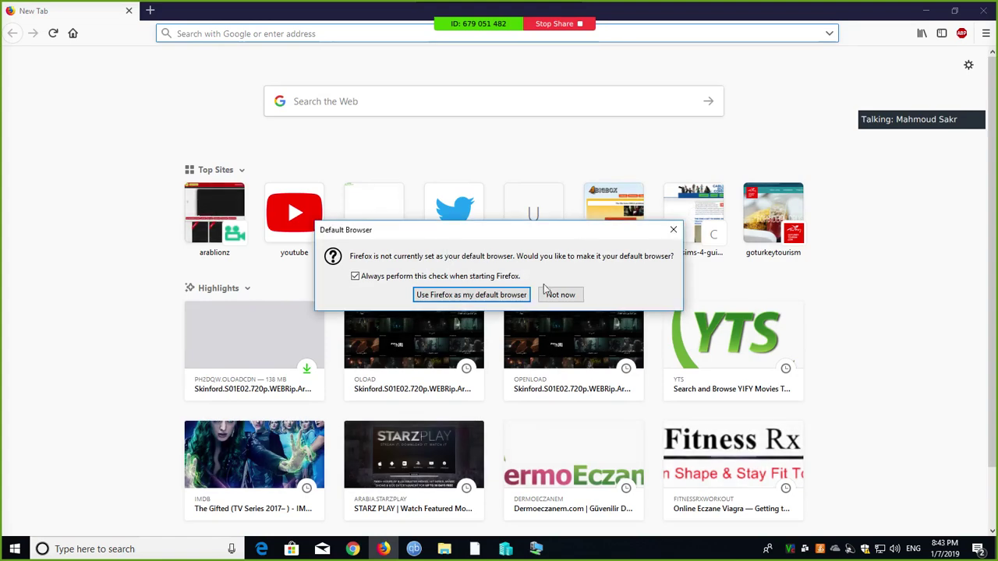
left_click(560, 295)
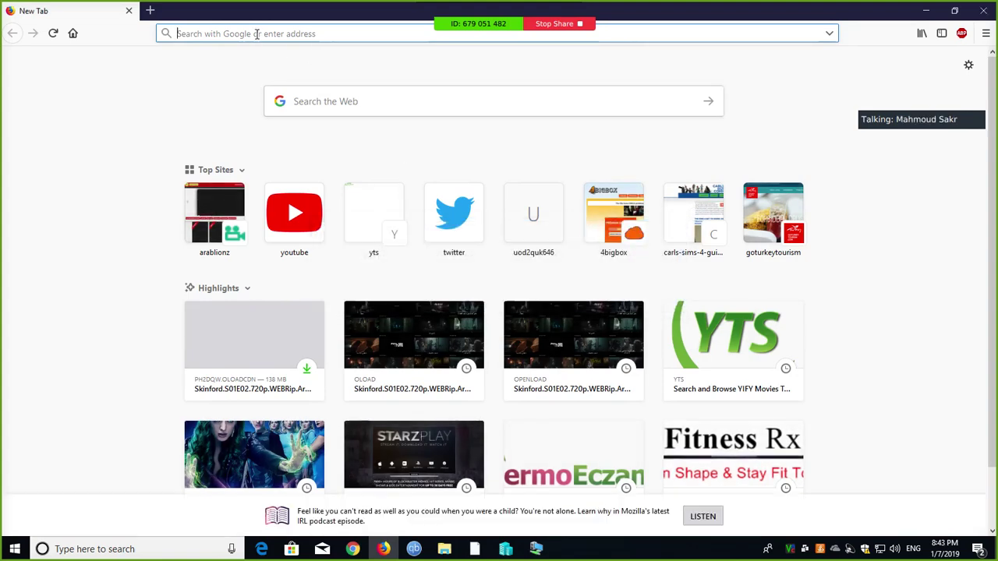
type("car")
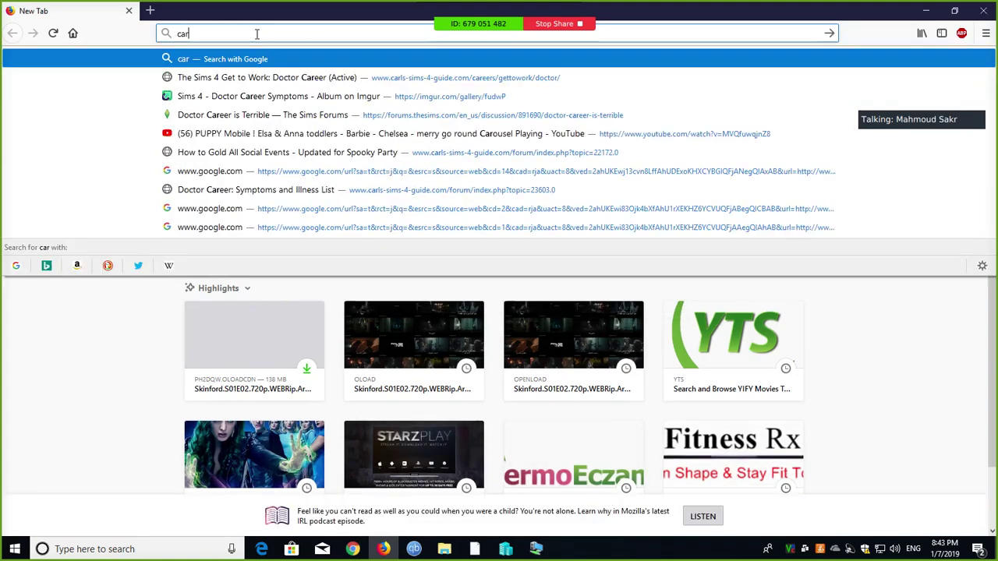
type("s")
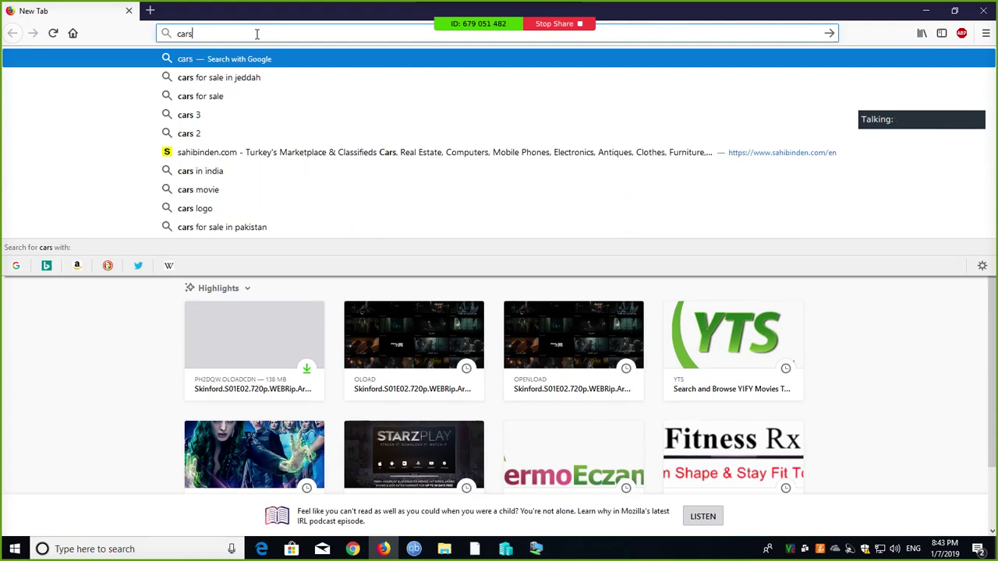
key("ctrl+Return")
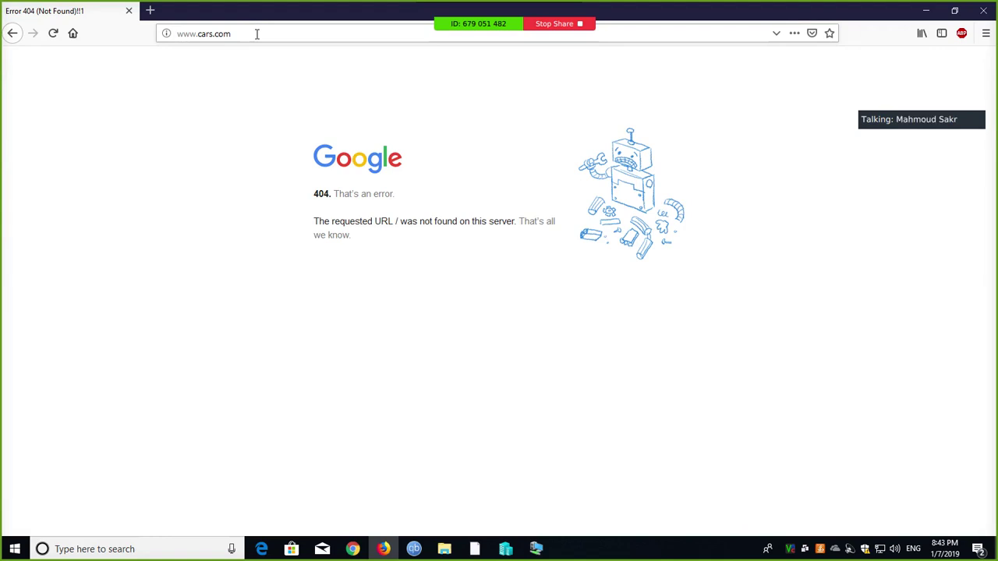
double_click(257, 34)
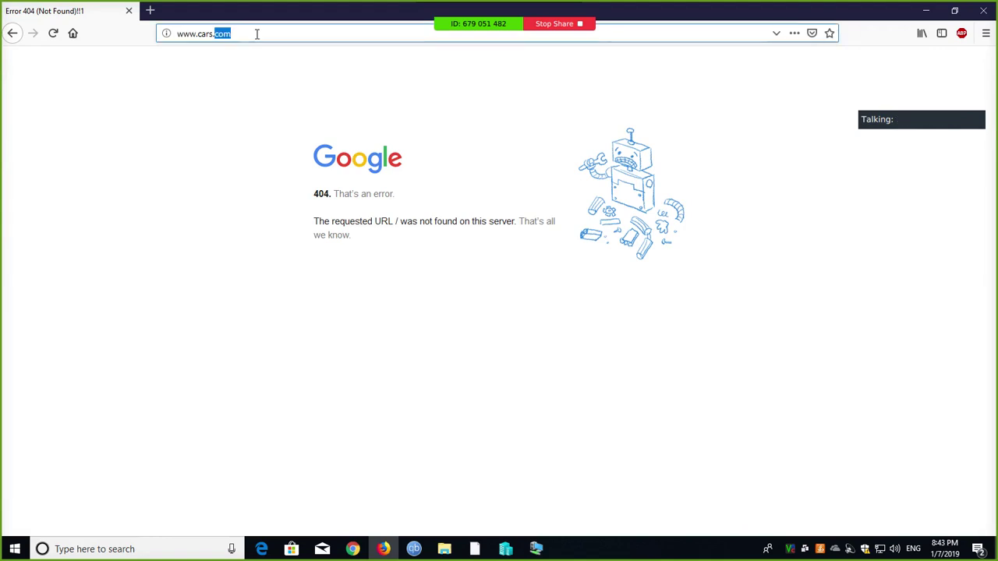
key("Return")
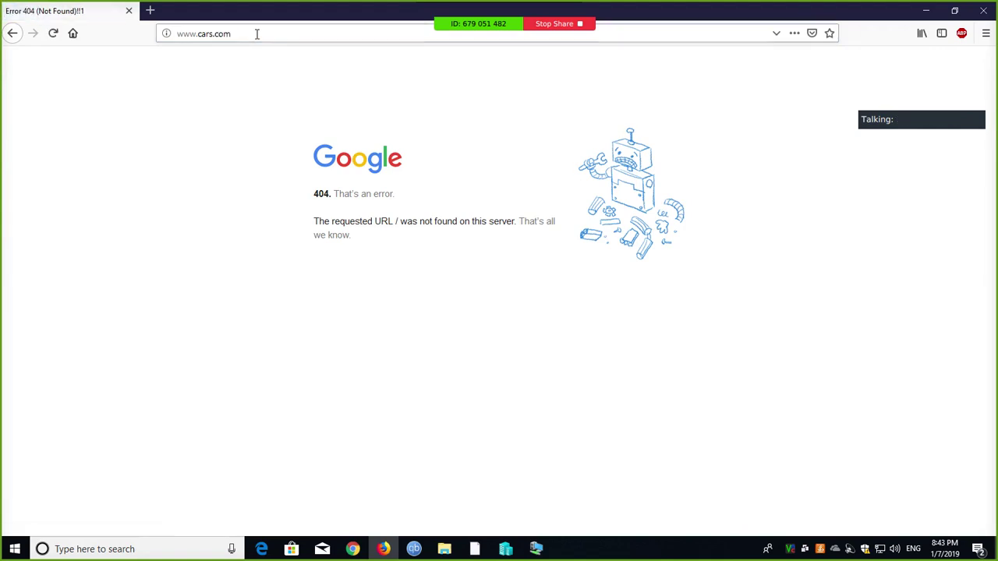
left_click(257, 33)
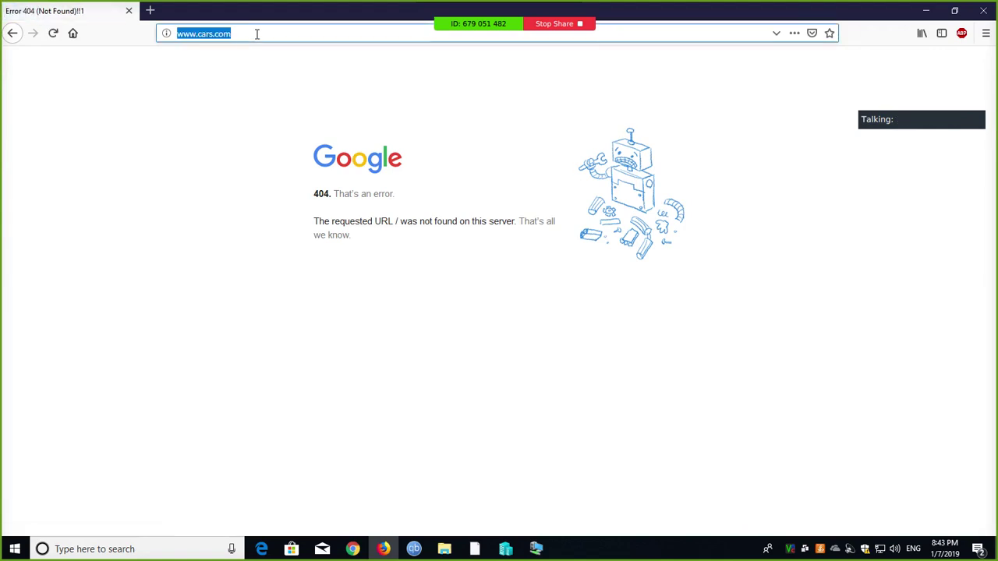
left_click(201, 34)
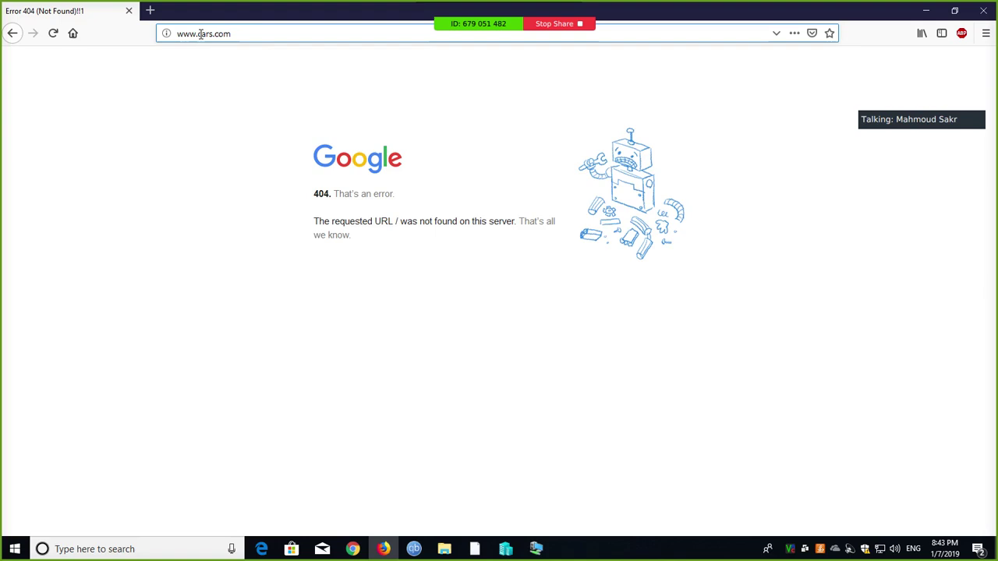
double_click(245, 14)
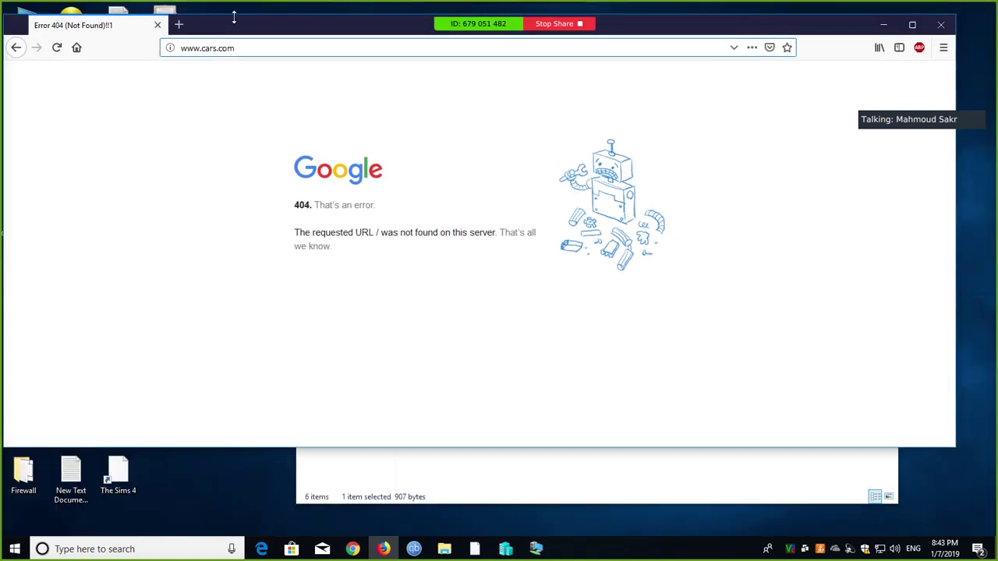
triple_click(231, 48)
key("ctrl+c")
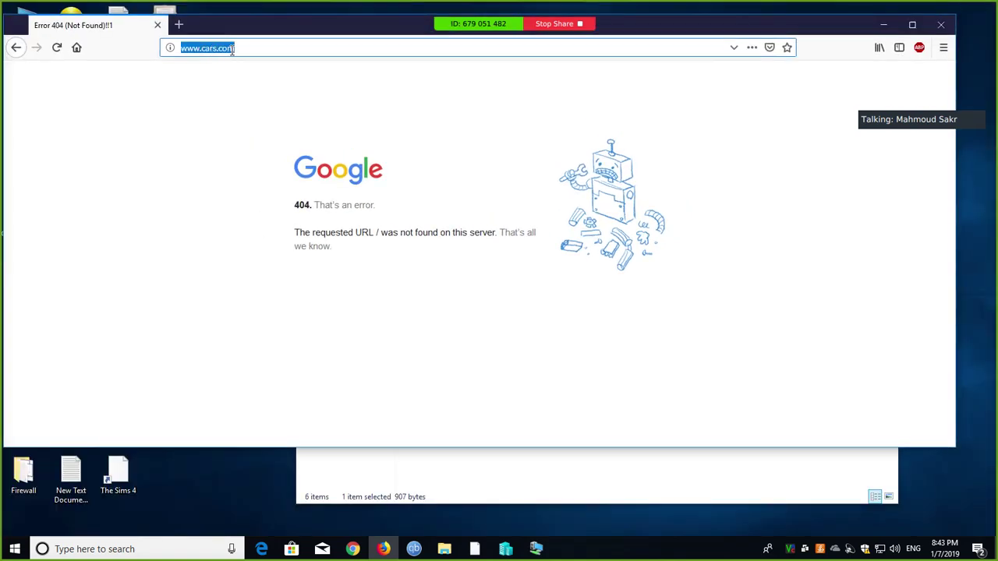
left_click(263, 547)
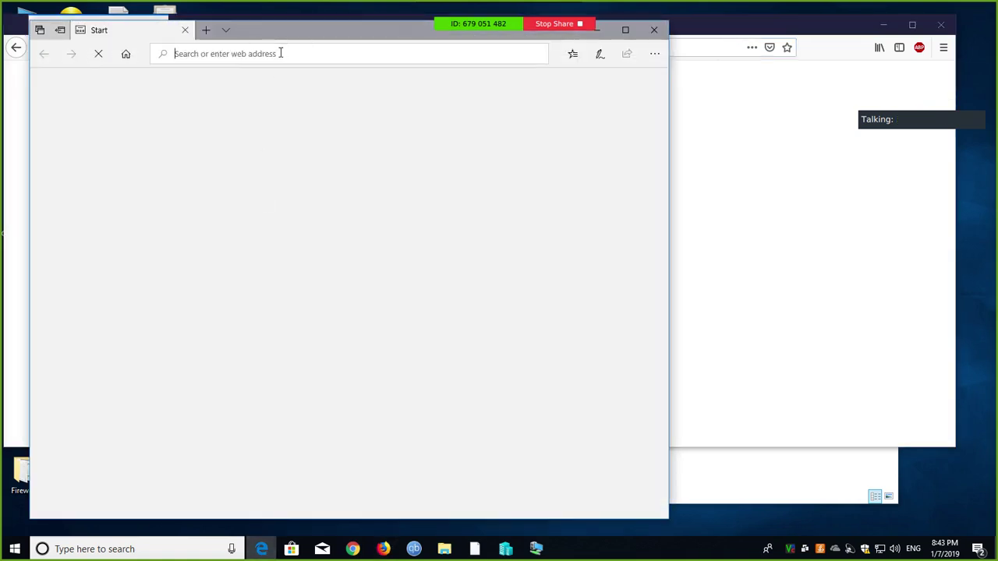
key("ctrl+v")
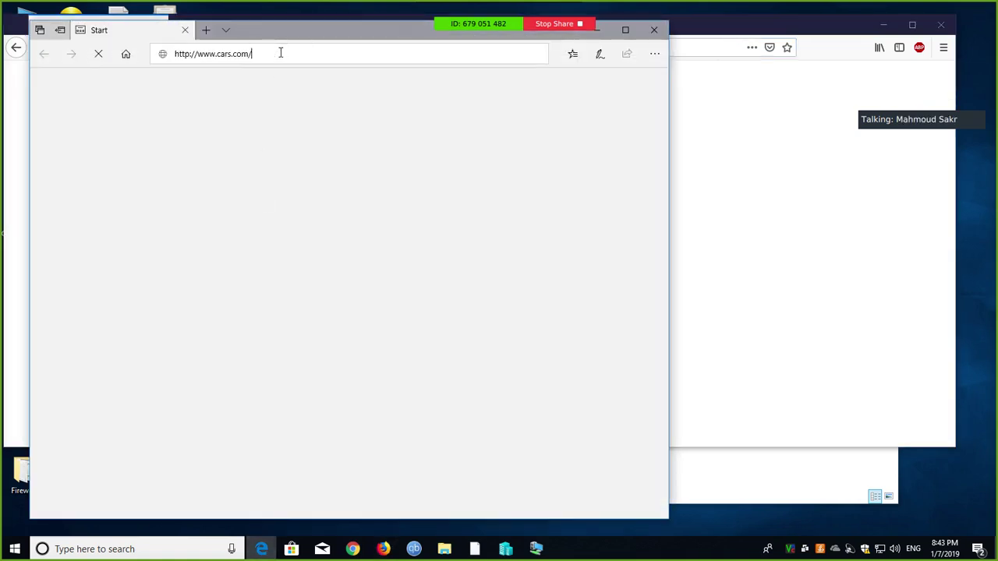
key("Return")
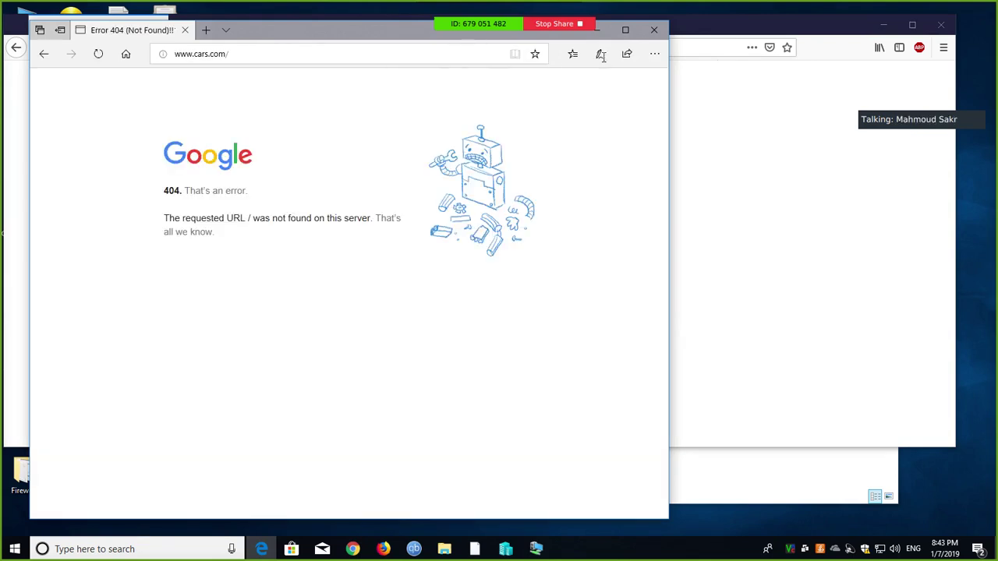
left_click(656, 31)
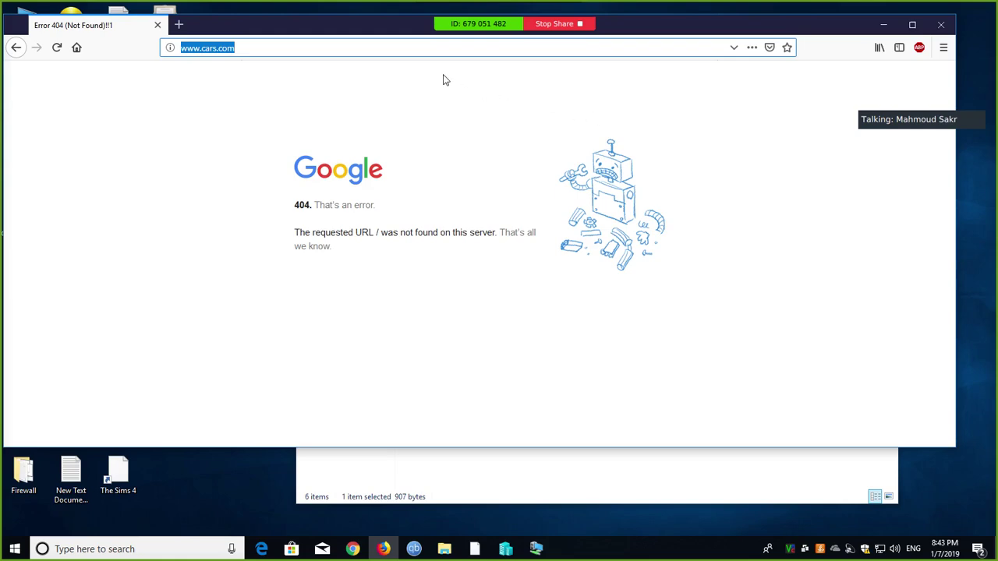
type("cnn")
key("Return")
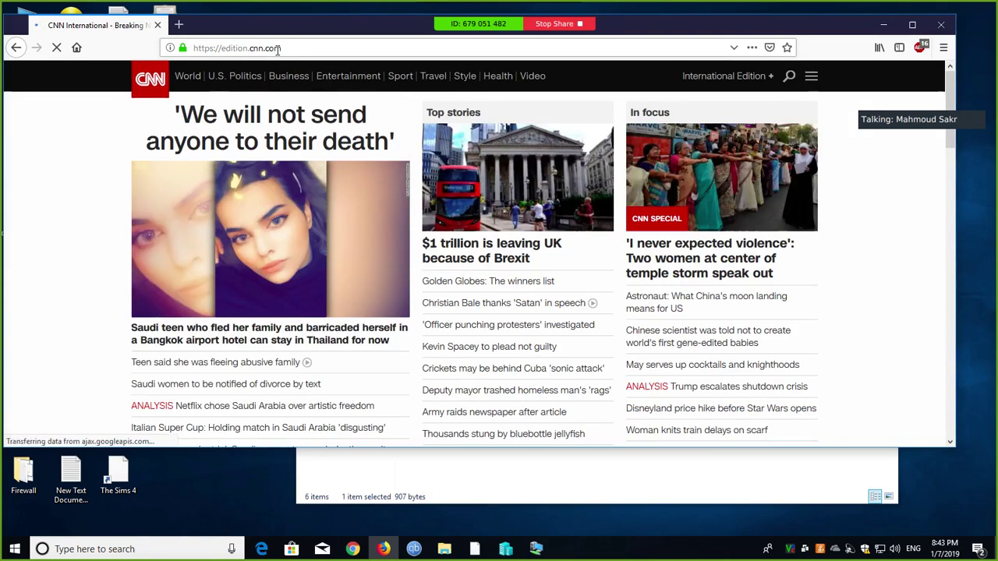
key("alt+Left")
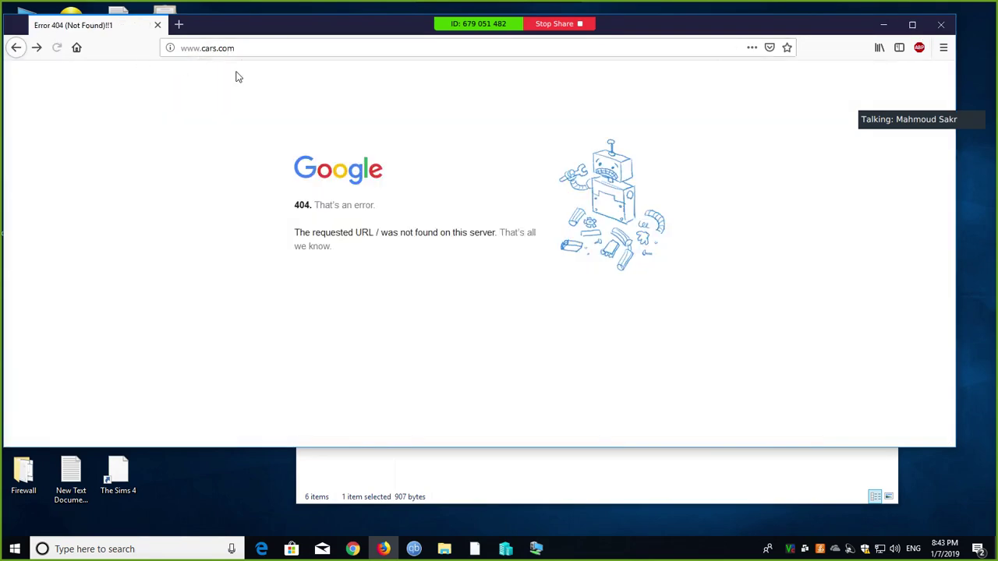
left_click(238, 48)
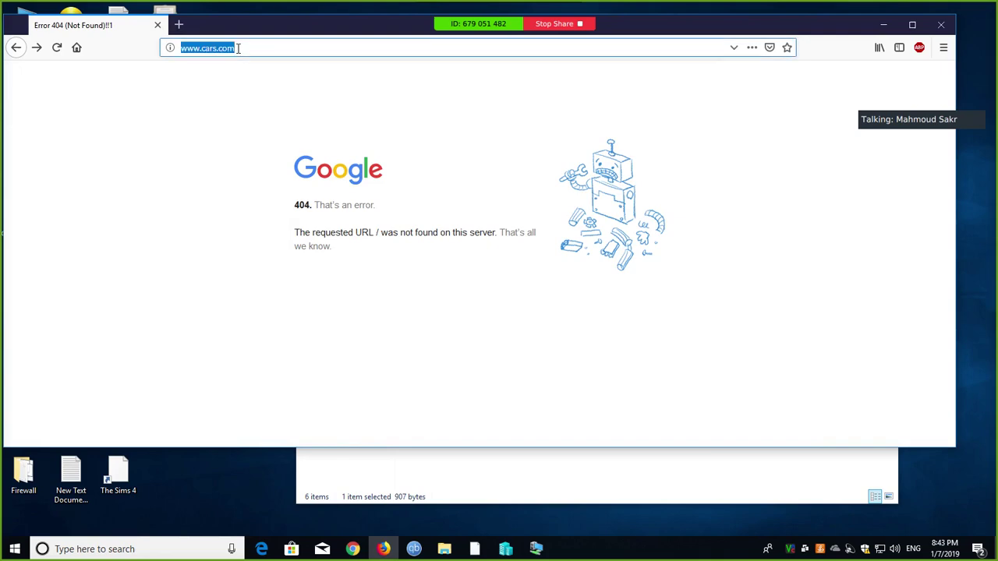
type("face")
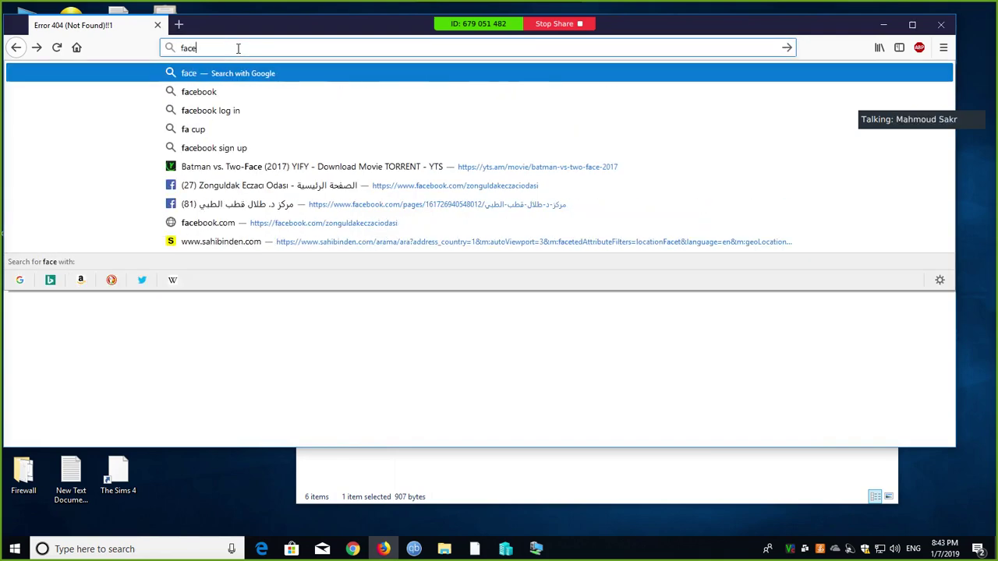
key("Down")
key("Return")
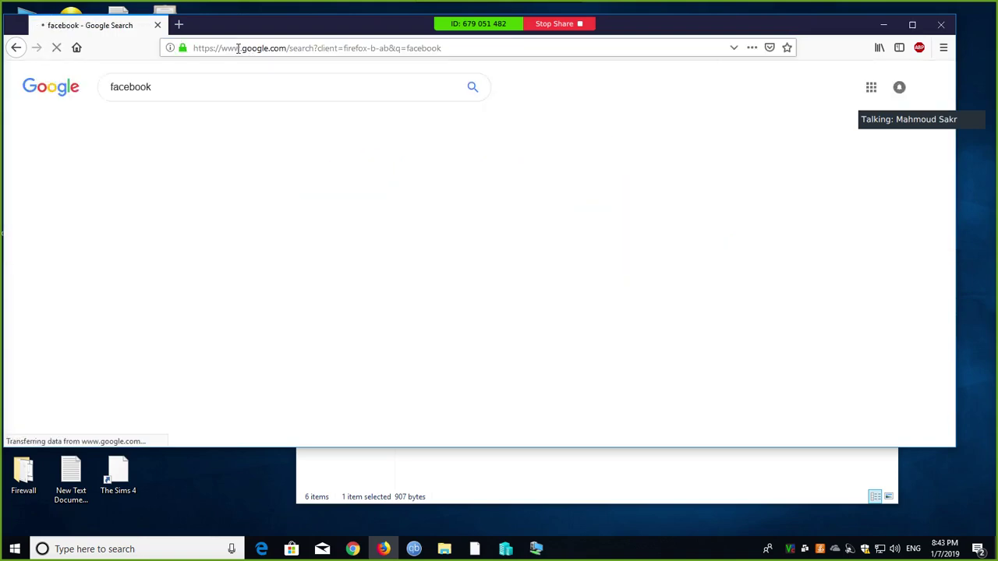
left_click(215, 177)
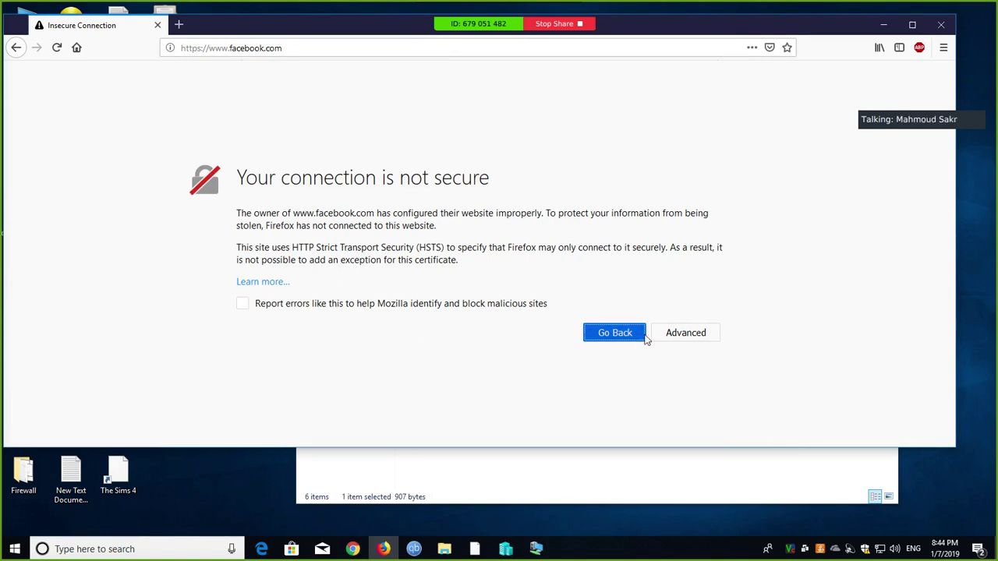
left_click(676, 327)
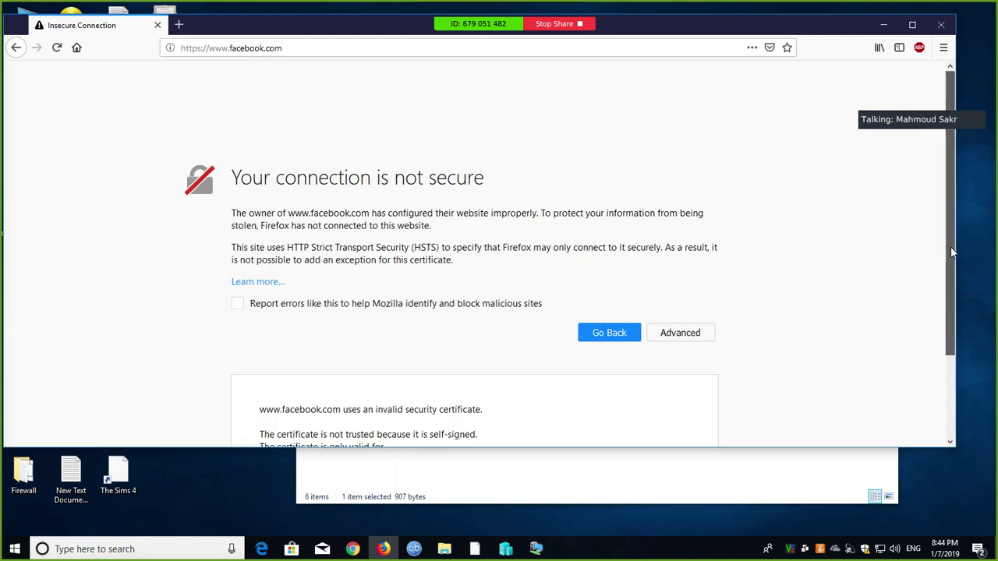
left_click_drag(948, 160, 948, 240)
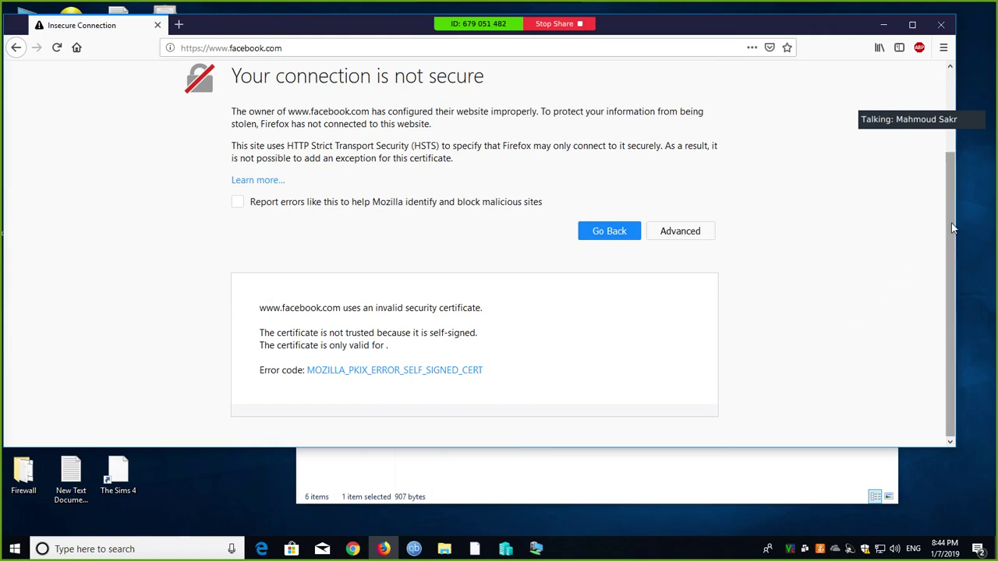
left_click_drag(947, 233, 939, 116)
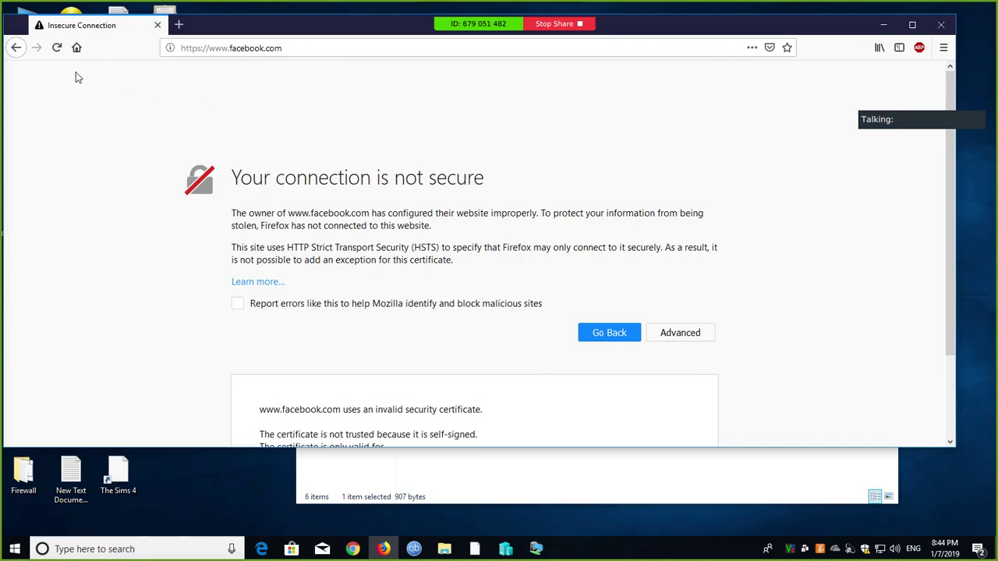
Return to the Google results for facebook and close Firefox.
left_click(16, 48)
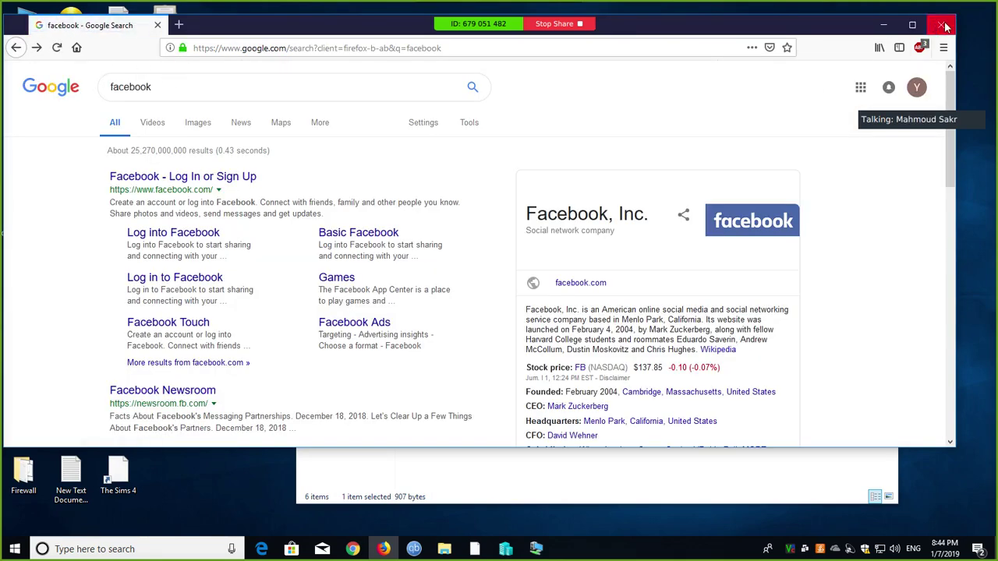
left_click(156, 83)
double_click(152, 84)
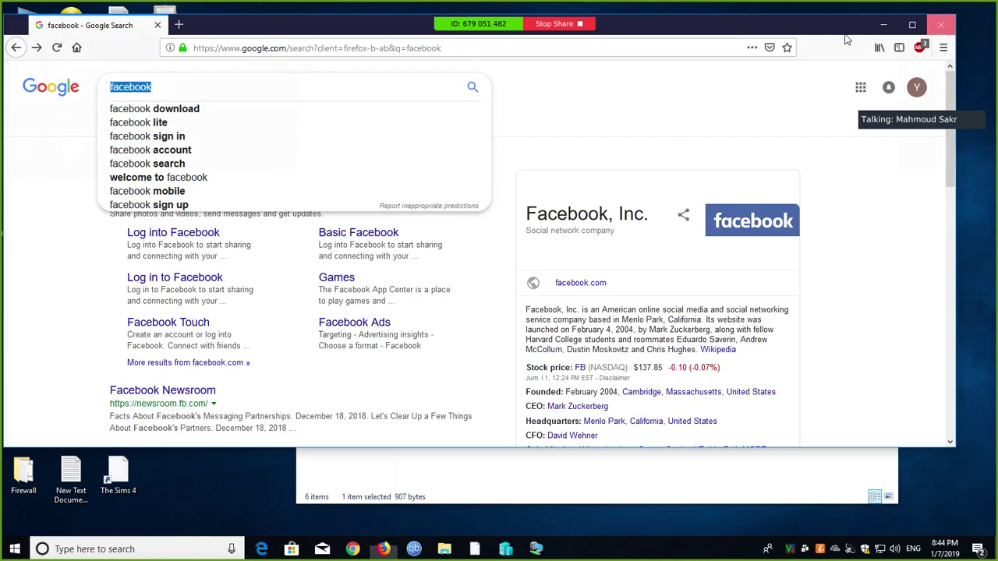
left_click(941, 24)
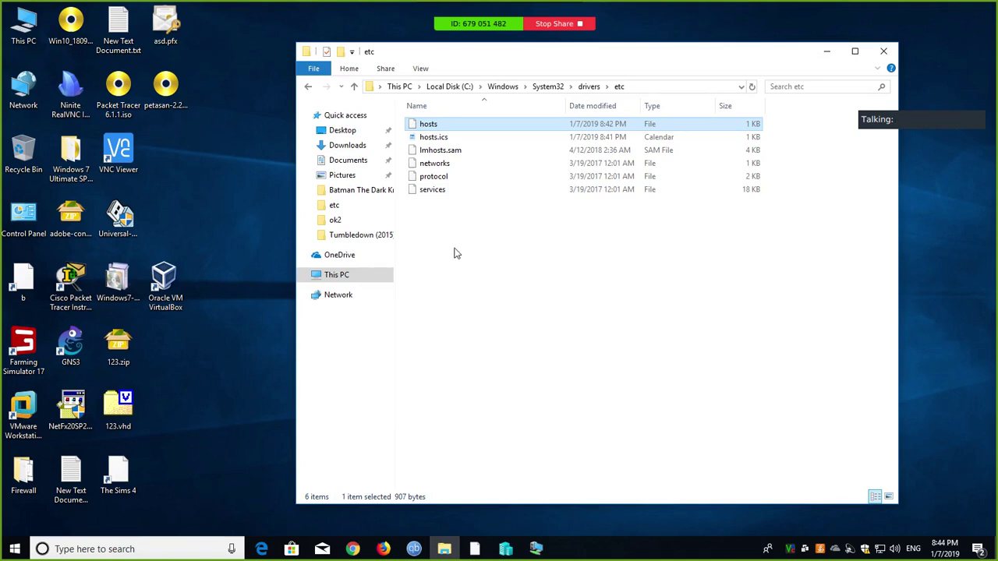
double_click(440, 125)
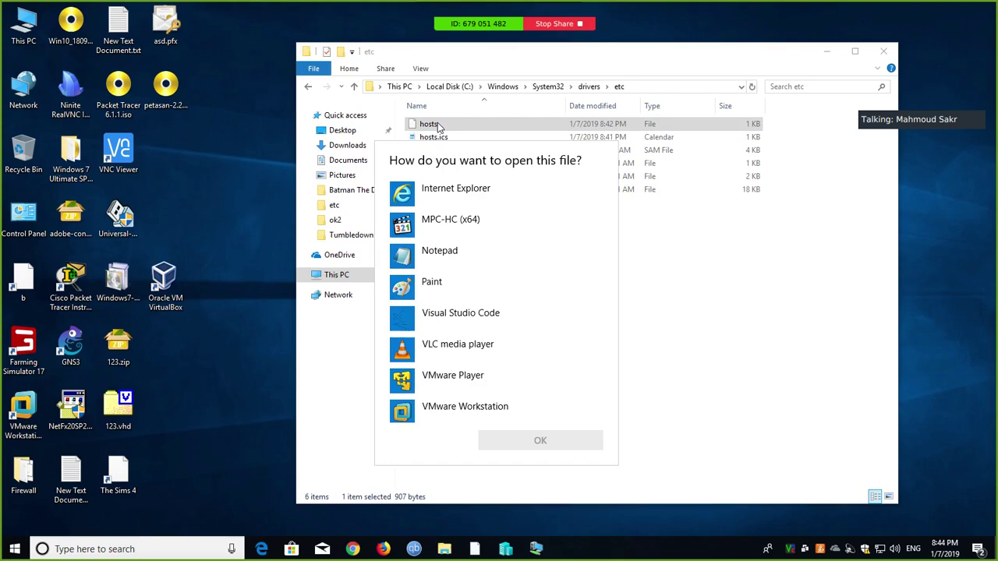
left_click(434, 261)
double_click(433, 260)
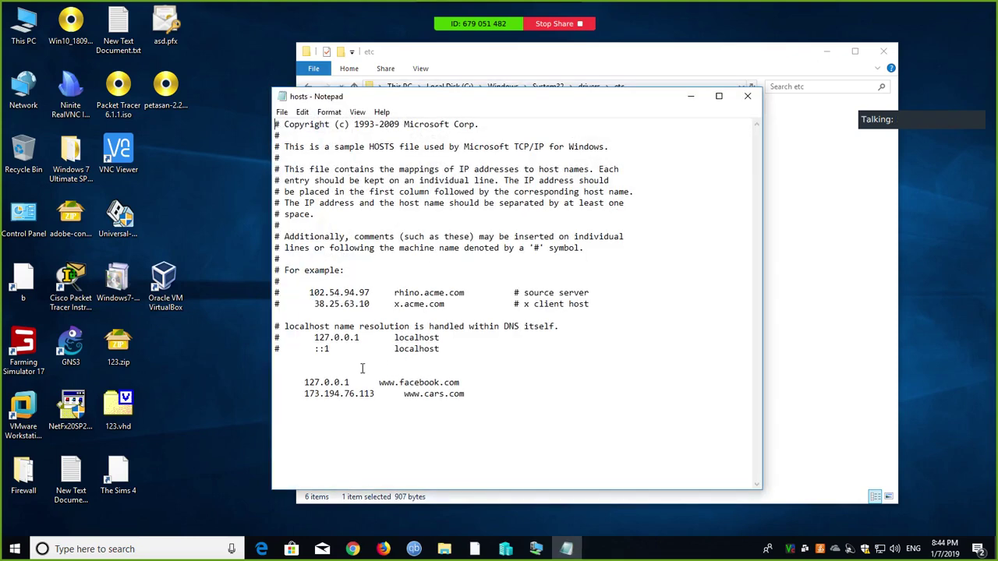
left_click_drag(378, 394, 287, 396)
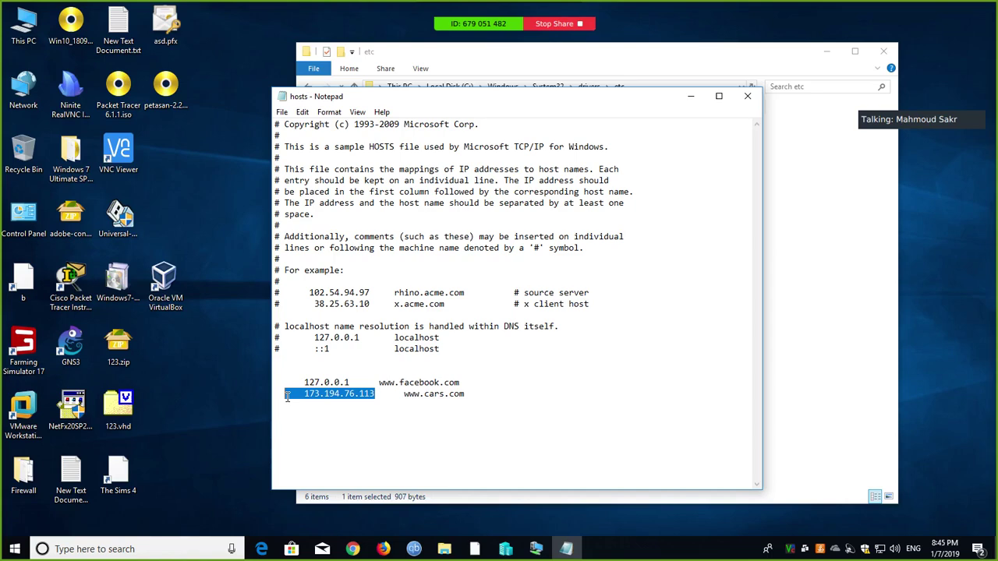
left_click_drag(286, 396, 285, 396)
mouse_move(502, 97)
left_click(751, 96)
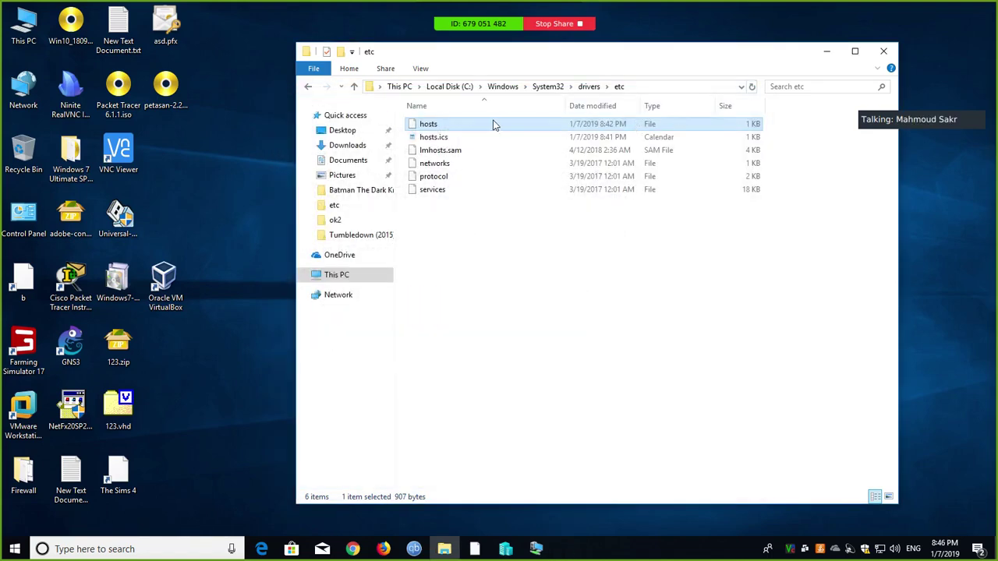
double_click(493, 124)
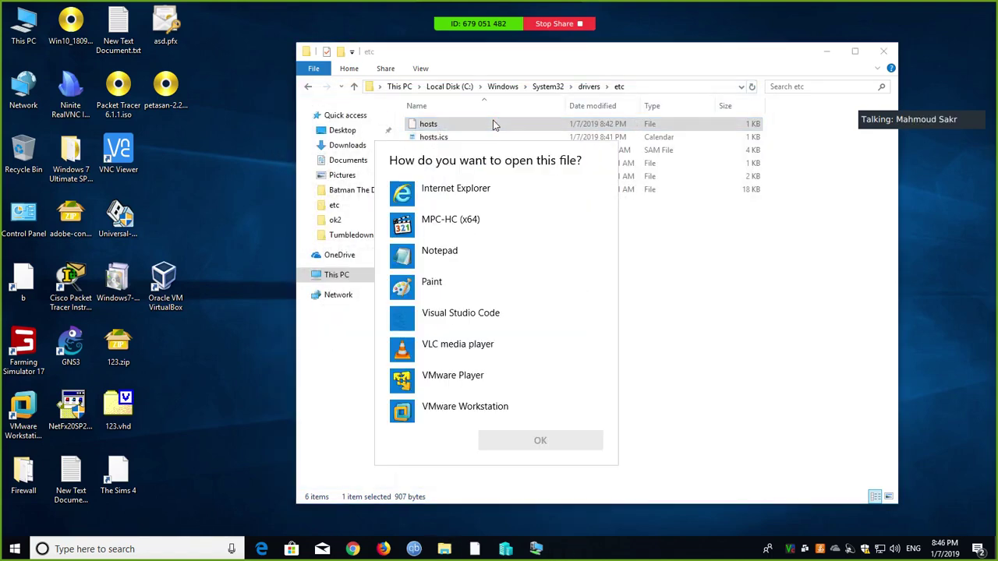
double_click(441, 257)
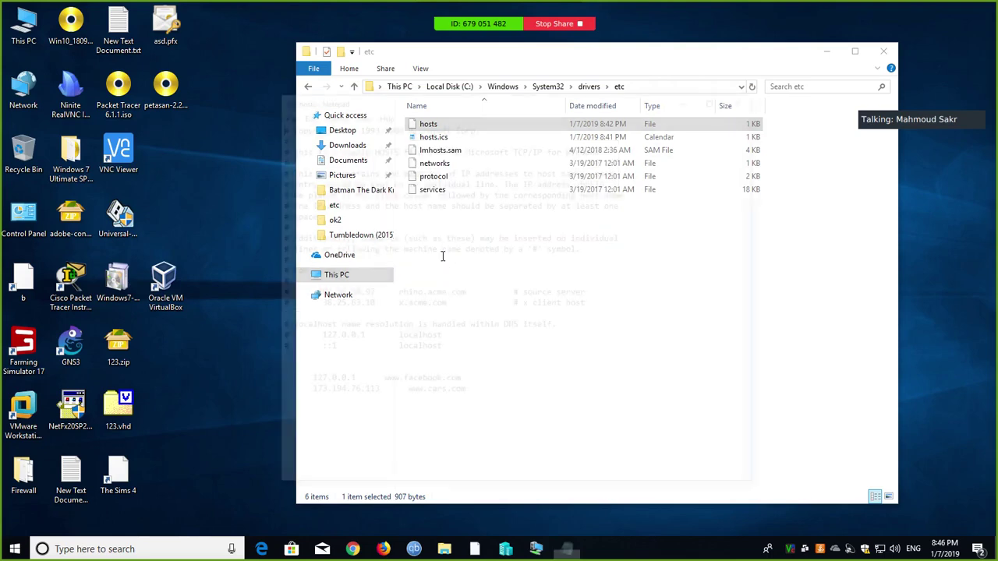
left_click_drag(296, 376, 474, 431)
key("Delete")
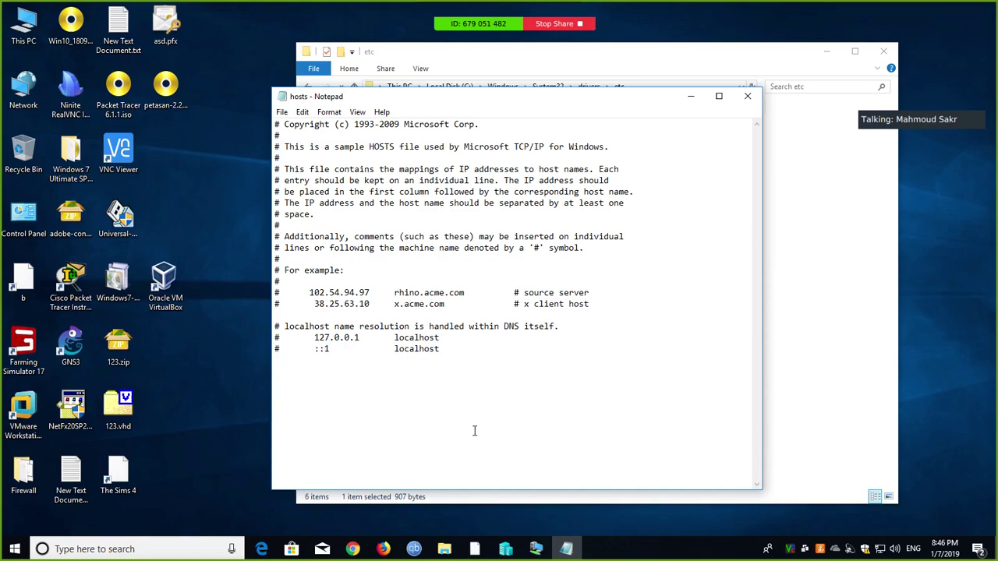
Close the hosts file in Notepad and save the changes to it.
left_click(747, 96)
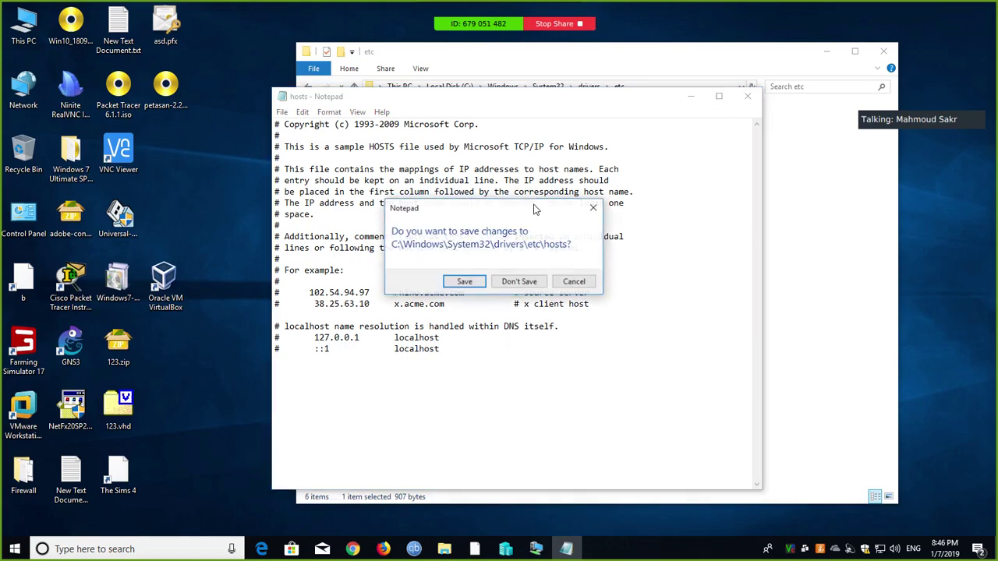
left_click(462, 282)
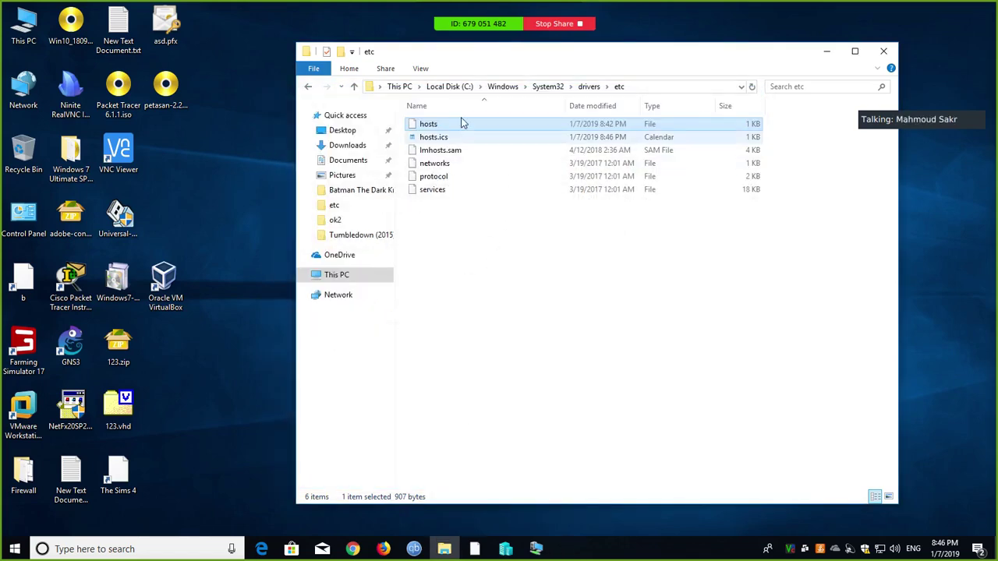
Open the properties of the hosts file and show the security permissions of the Users group.
right_click(439, 125)
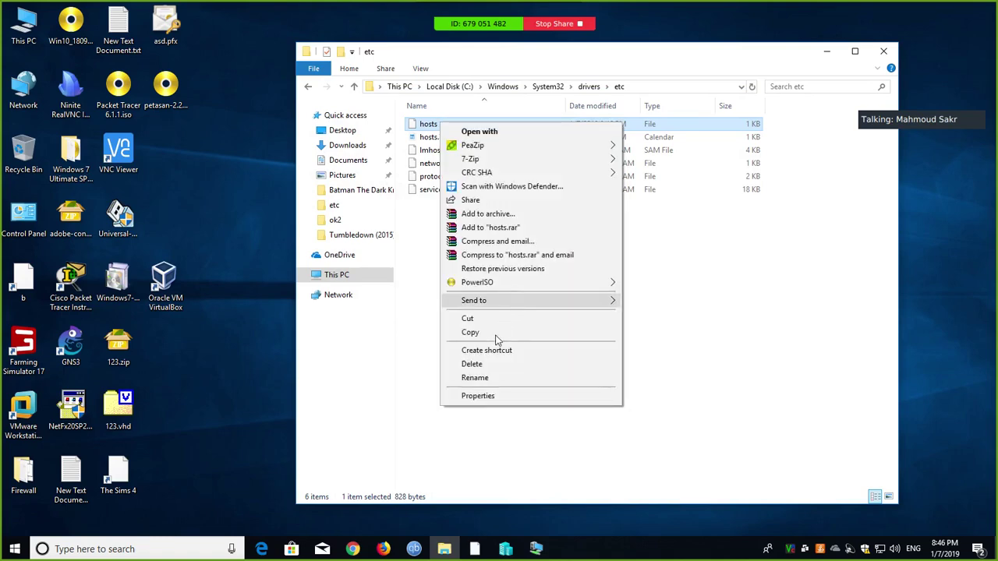
left_click(473, 396)
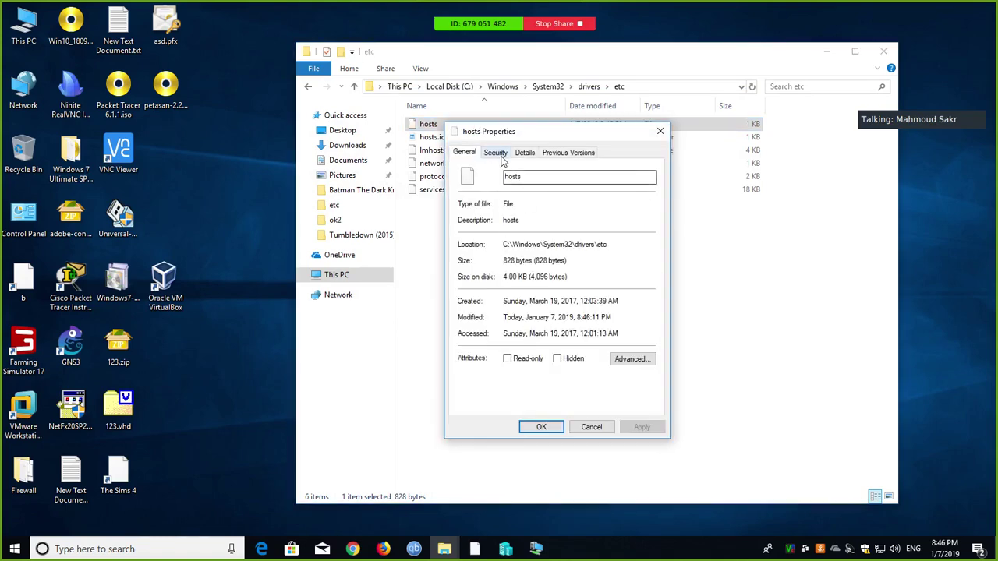
left_click(503, 155)
left_click(538, 244)
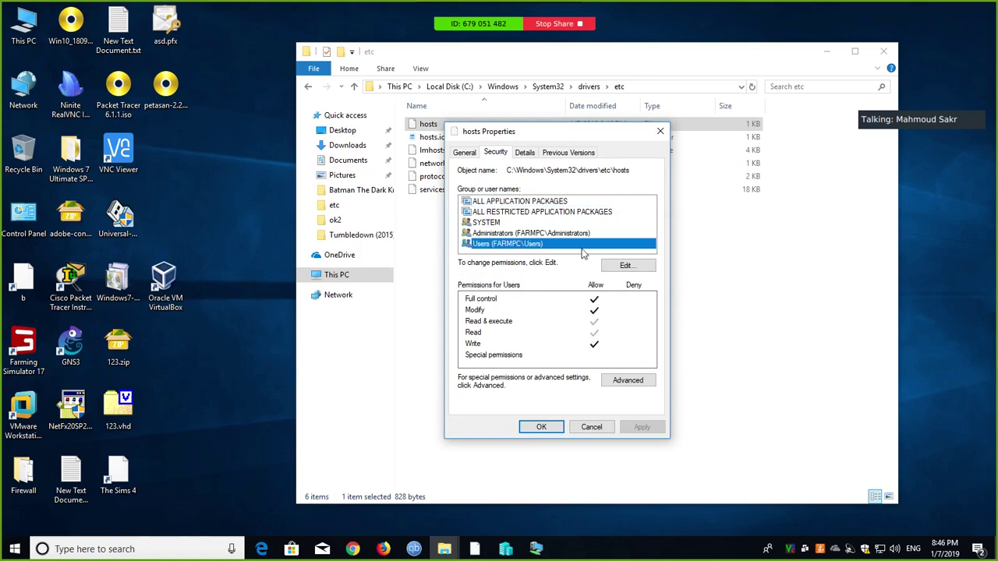
Revoke the Full control, Modify and Write permissions of the Users group on the hosts file and accept the system folder change.
left_click(619, 265)
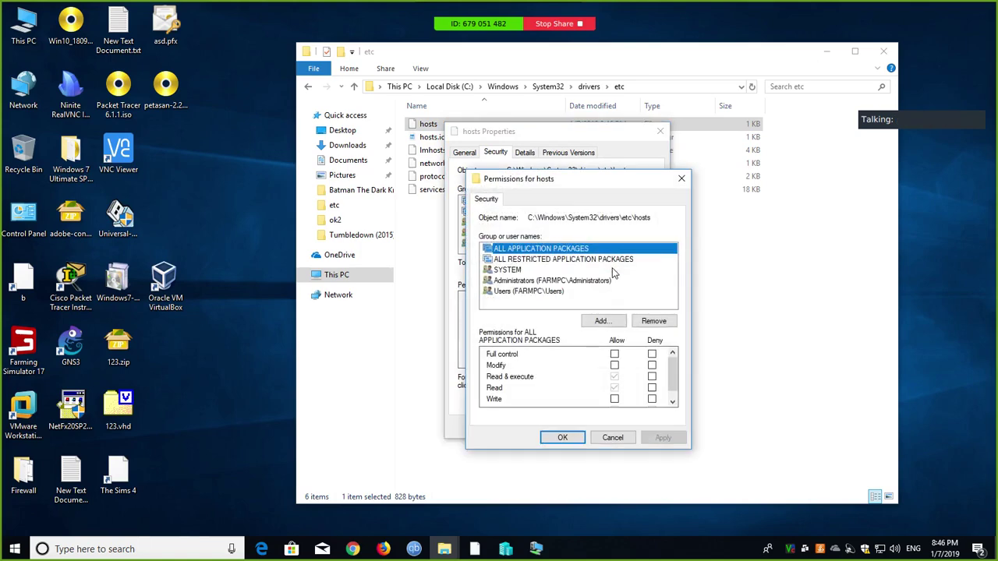
left_click(542, 291)
left_click(615, 354)
left_click(614, 354)
left_click(614, 365)
left_click(614, 377)
left_click(614, 398)
left_click(614, 389)
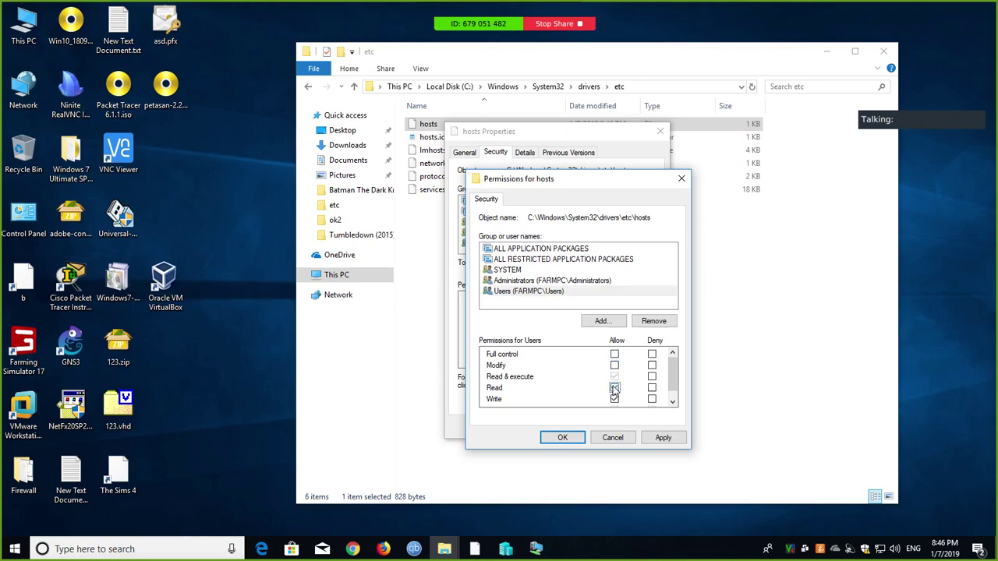
left_click(562, 437)
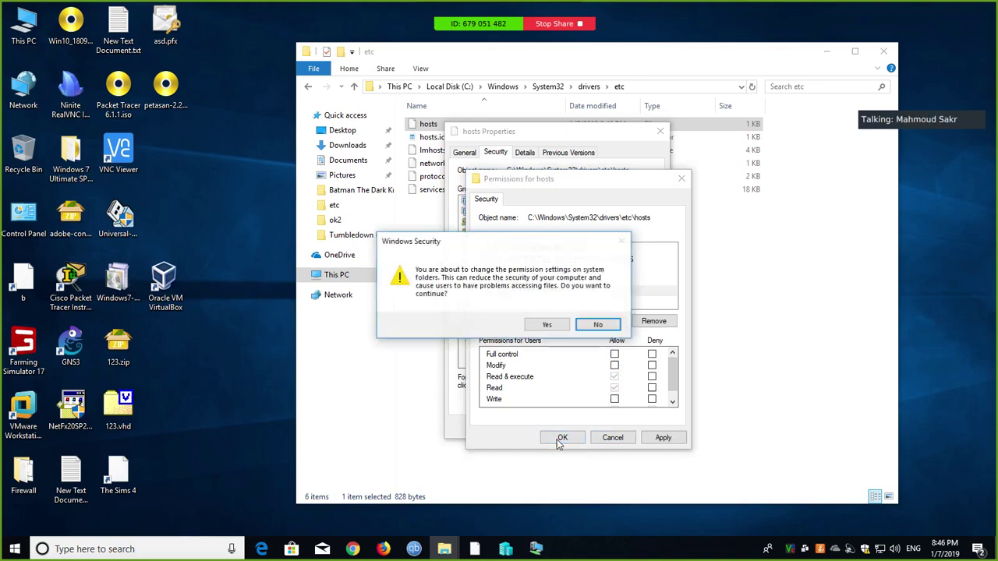
left_click(548, 325)
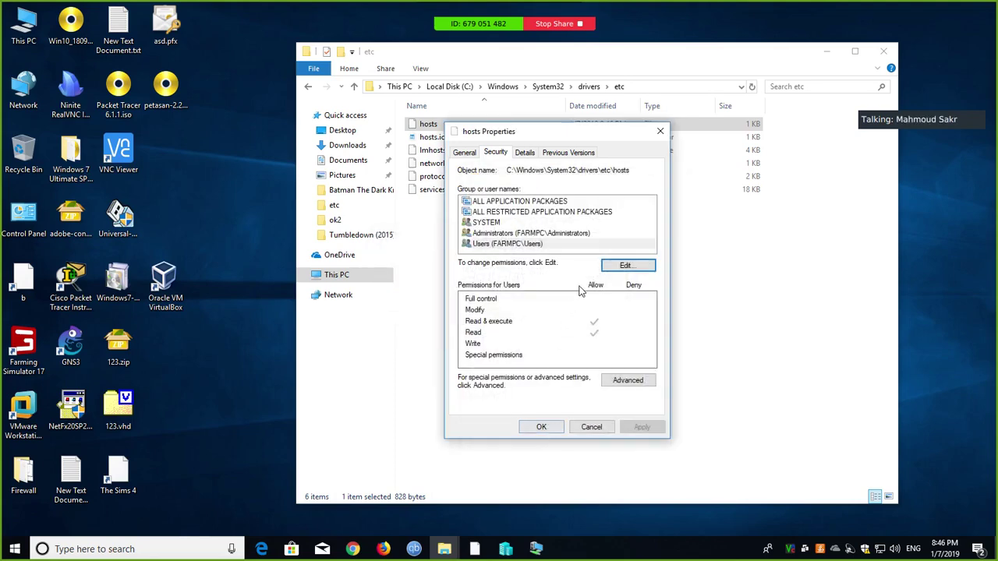
left_click(550, 427)
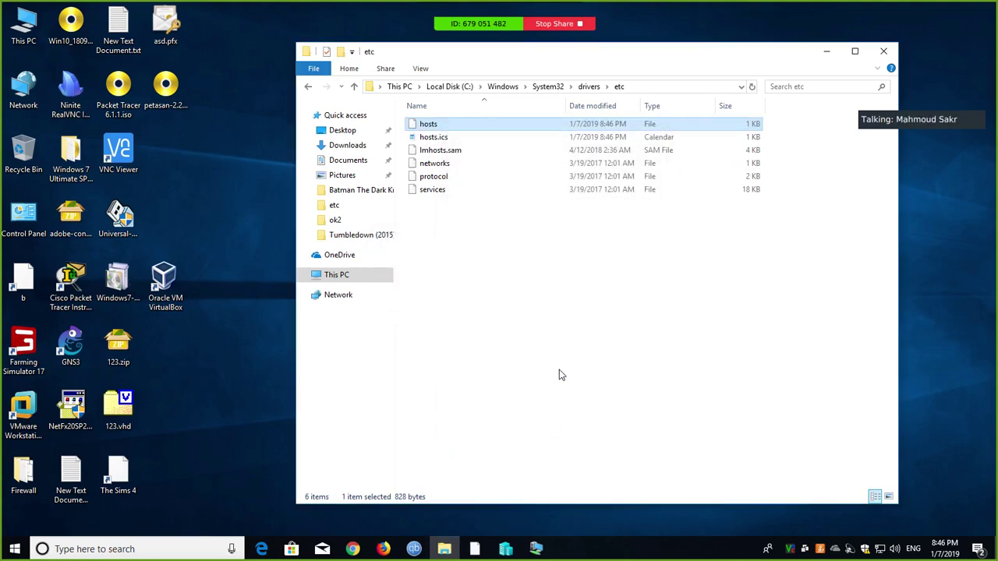
Close the etc folder, take the VNC session out of full screen and minimize it to return to the Writer document.
left_click(892, 50)
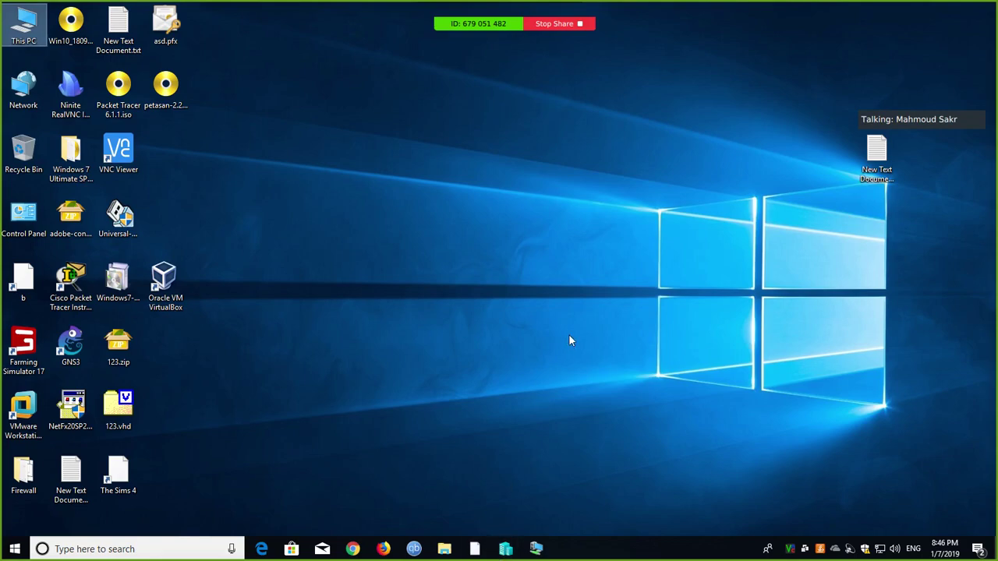
mouse_move(489, 6)
left_click(459, 11)
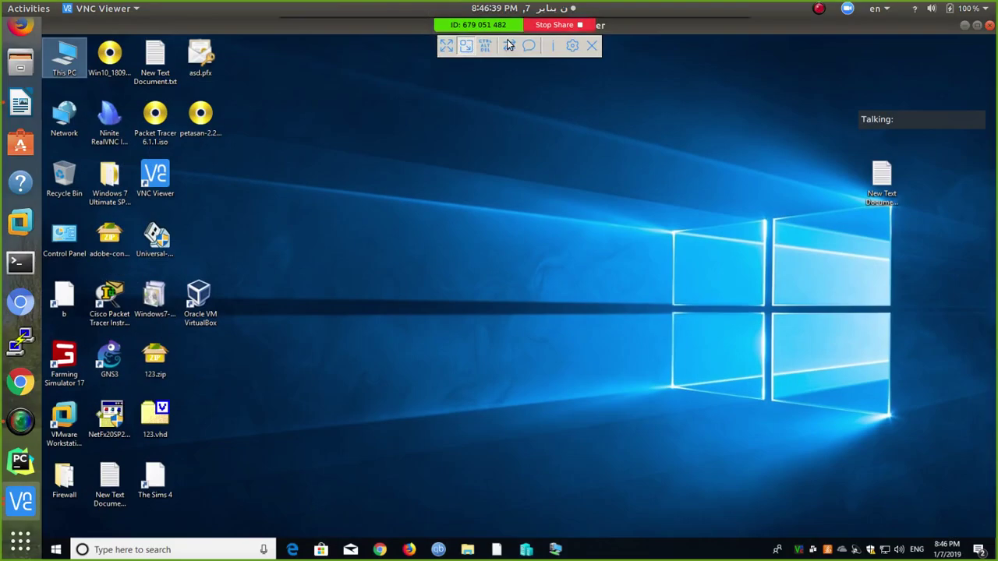
left_click(965, 25)
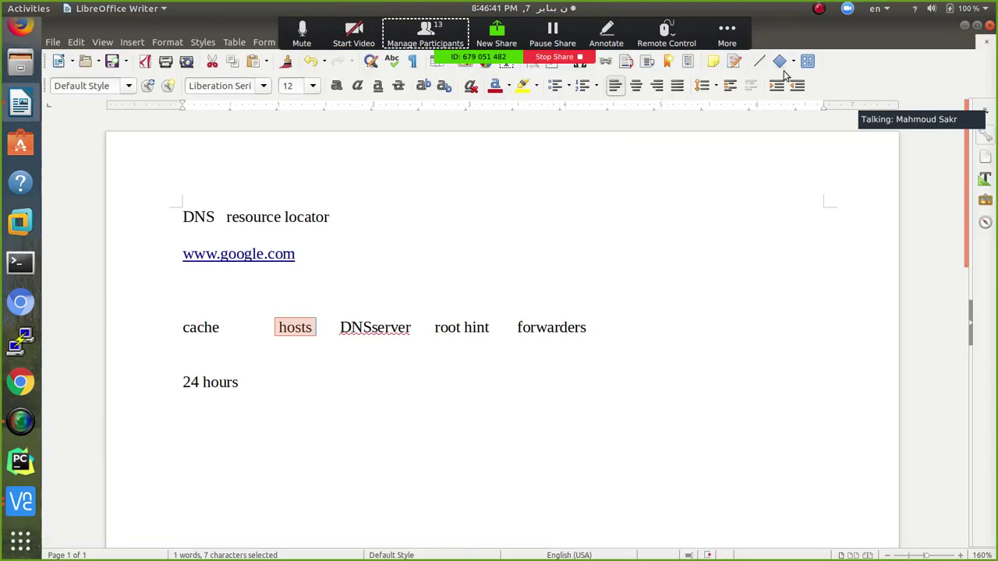
Remove two spaces between "cache" and "hosts" in the resolution order line and highlight "DNSserver".
left_click(260, 327)
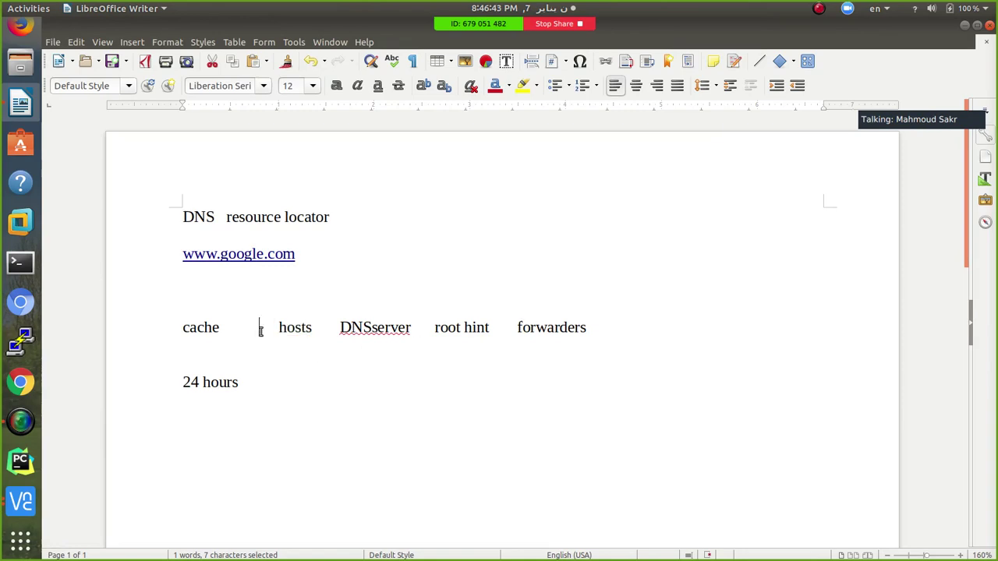
key("BackSpace")
key("BackSpace")
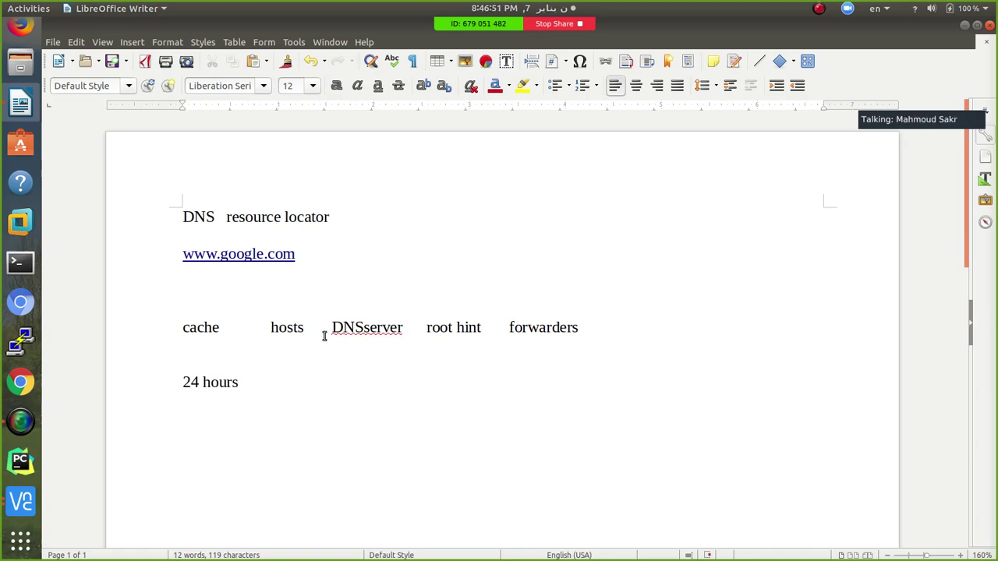
left_click_drag(325, 329, 406, 328)
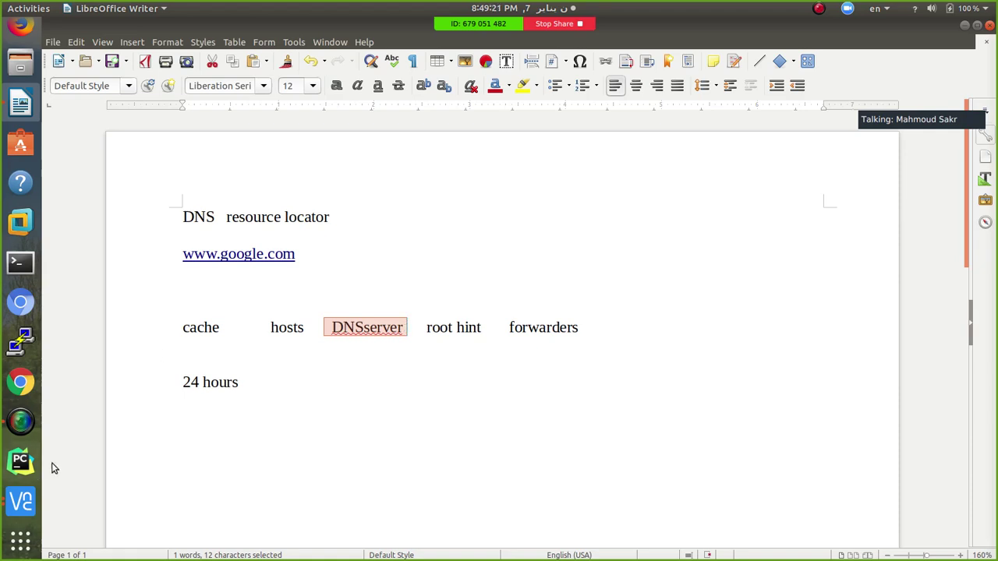
Switch to the FARMPC session in VNC Viewer and open the Network and Sharing Center from the network settings.
left_click(10, 507)
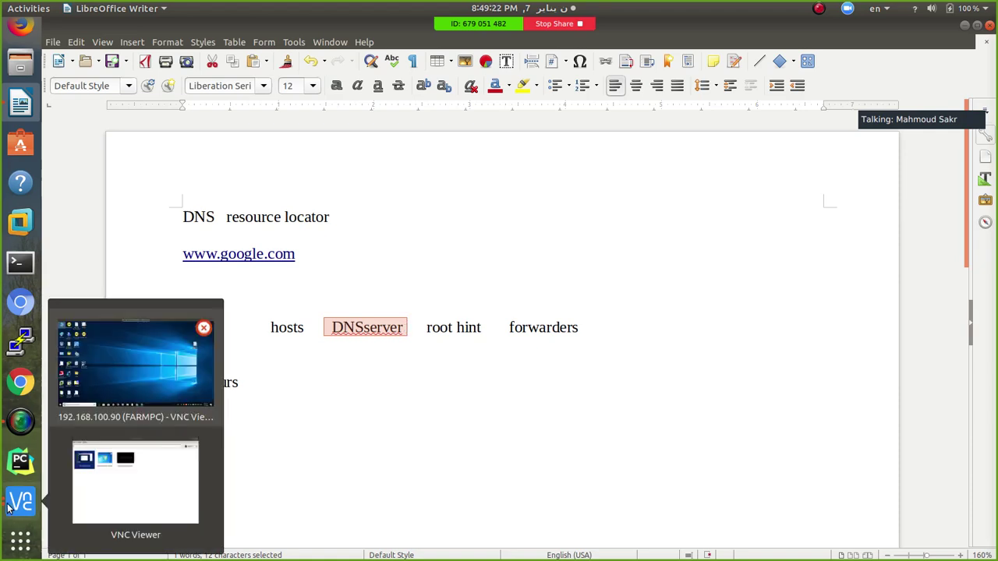
left_click(163, 378)
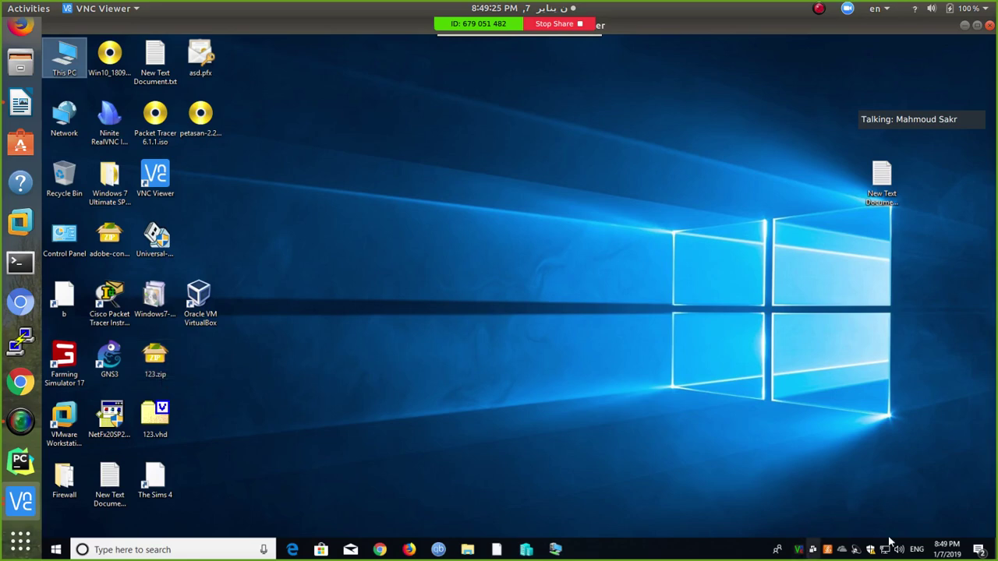
right_click(886, 551)
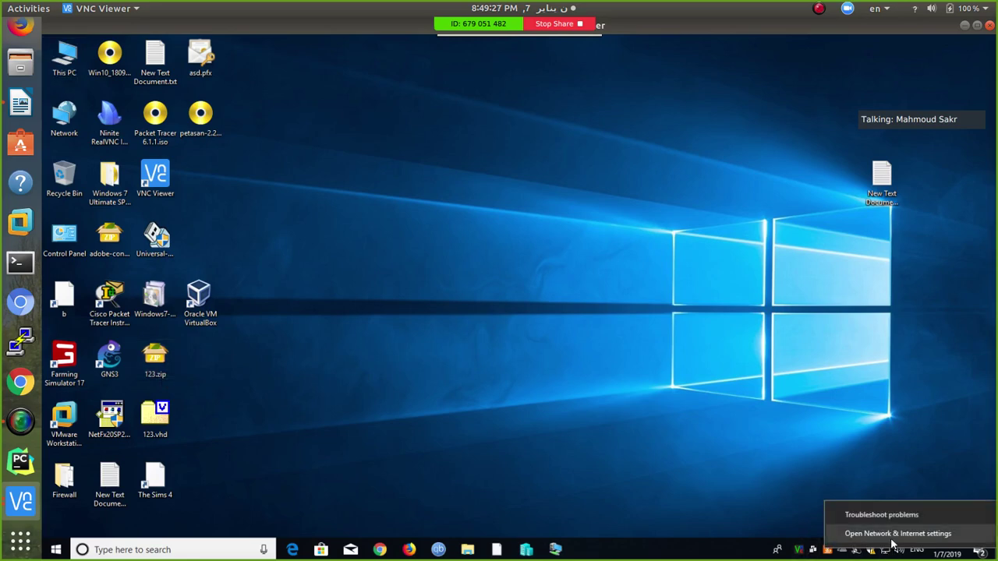
left_click(891, 534)
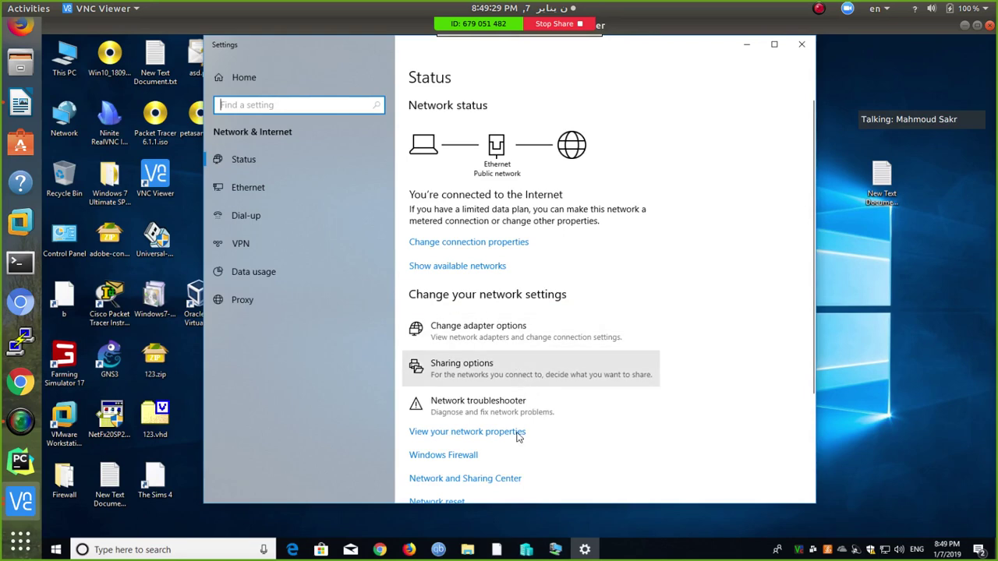
left_click(477, 481)
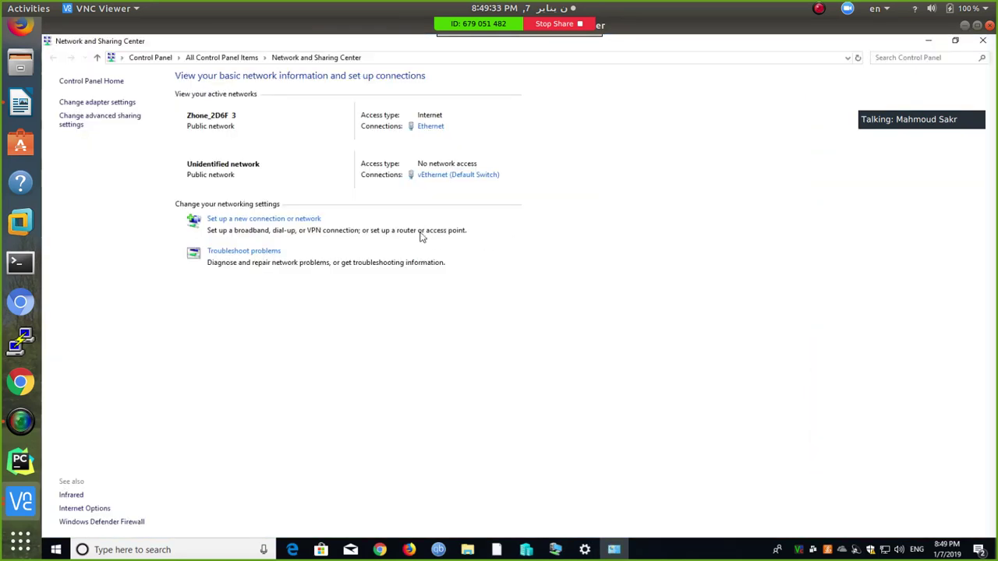
Examine the DNS server addresses in the Ethernet connection's IPv4 properties and leave the properties without changes.
left_click(431, 127)
left_click(446, 389)
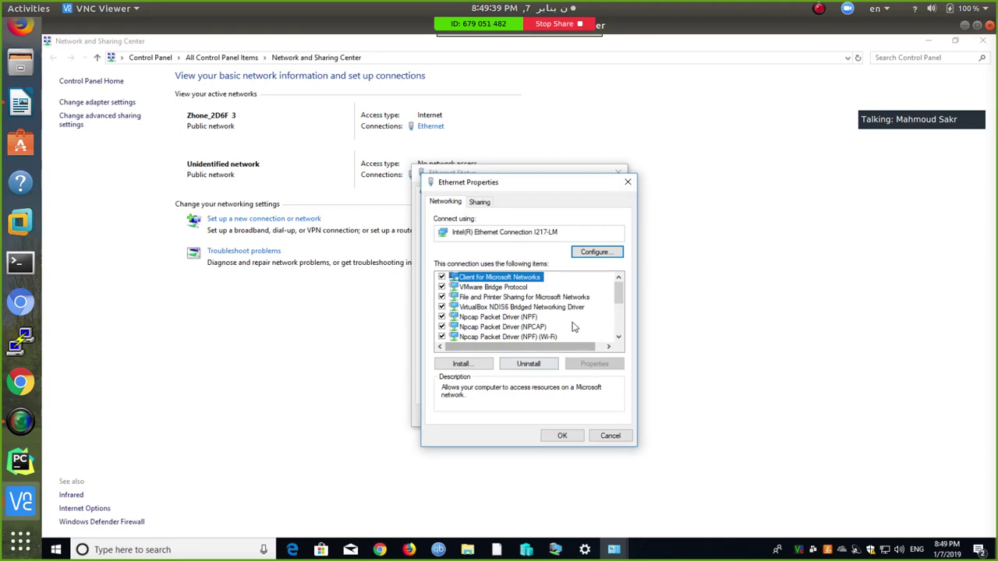
left_click(618, 337)
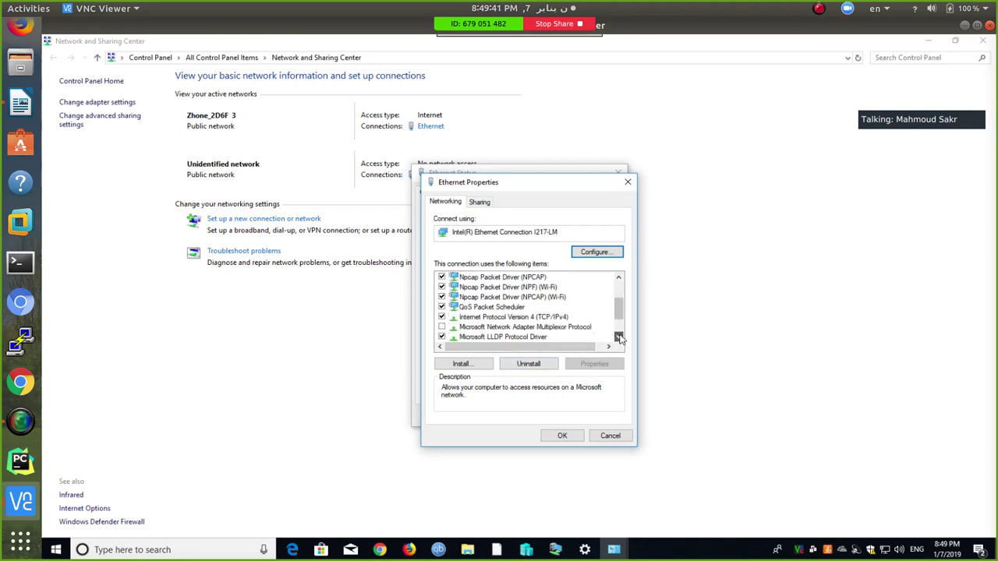
double_click(558, 316)
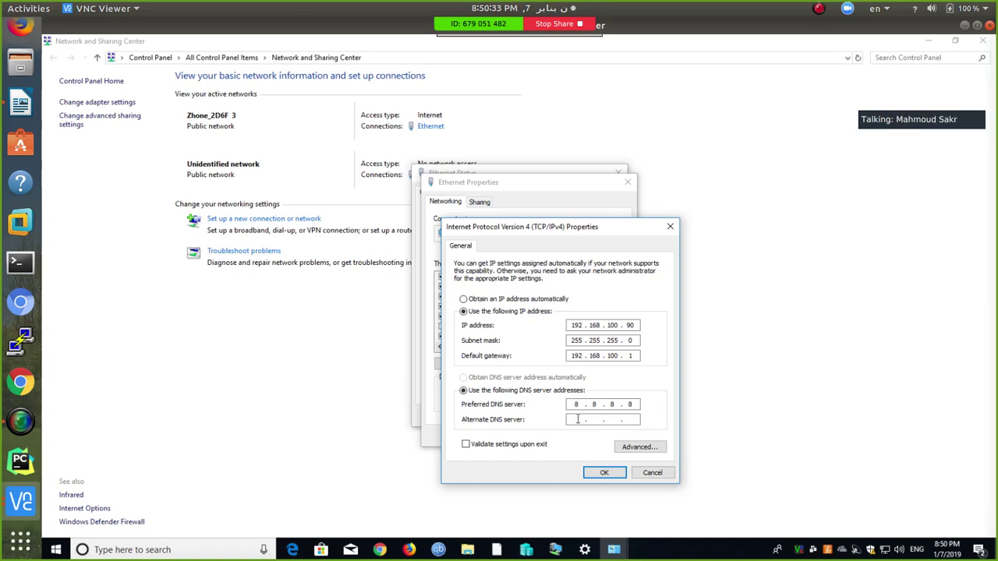
left_click(652, 472)
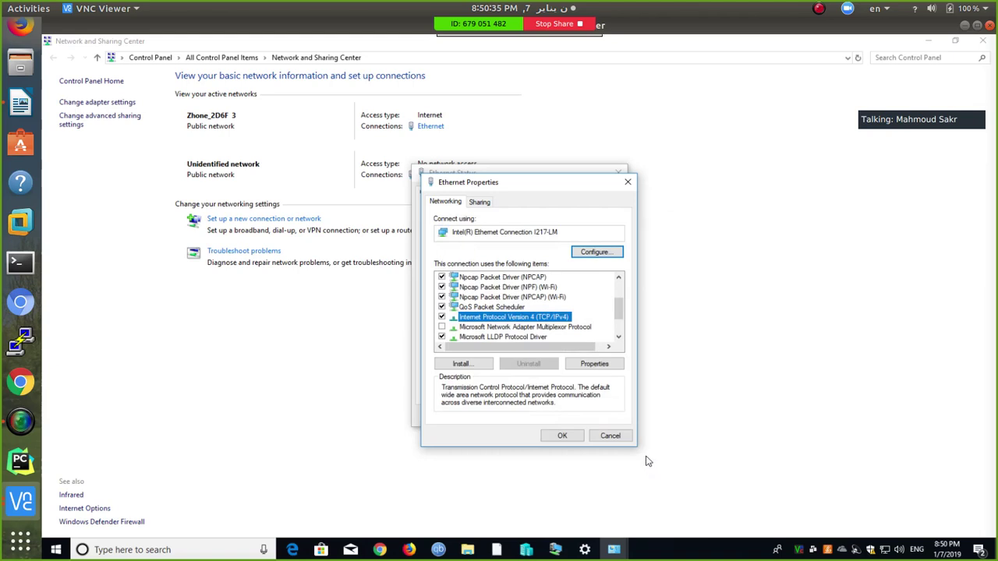
left_click(607, 437)
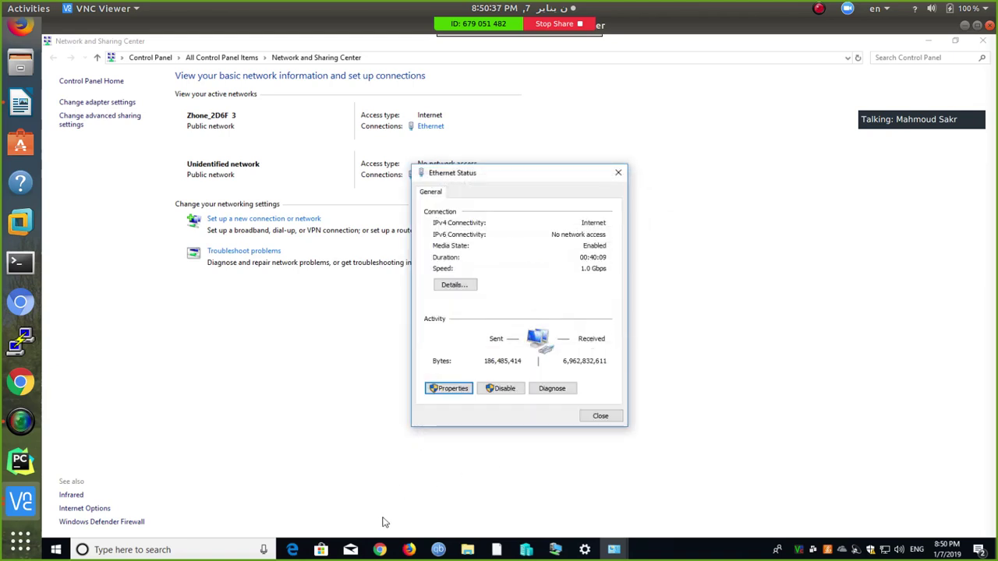
Switch to Chrome on the remote computer, load Google and search for "free dns server".
left_click(381, 551)
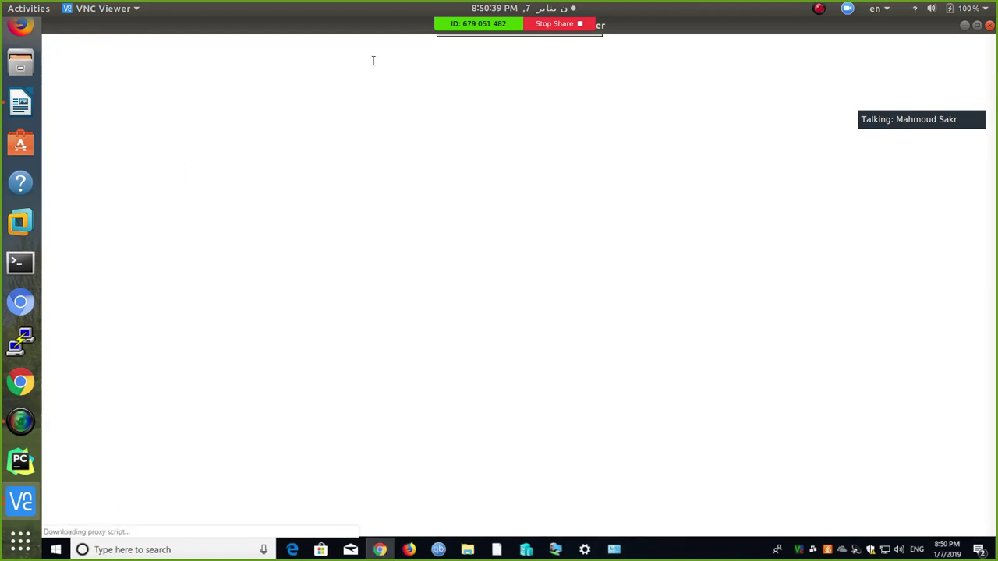
left_click(430, 67)
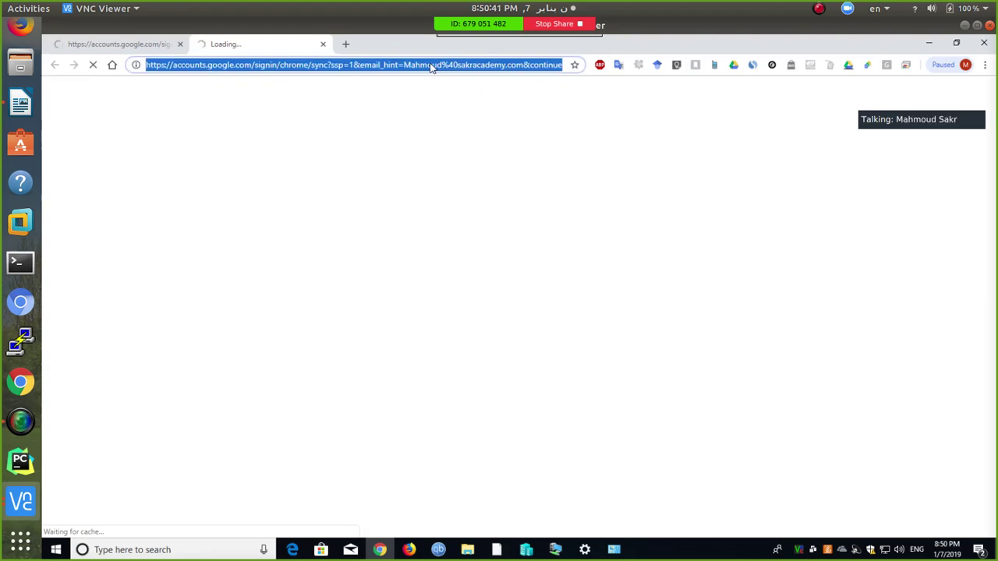
type("g")
key("Return")
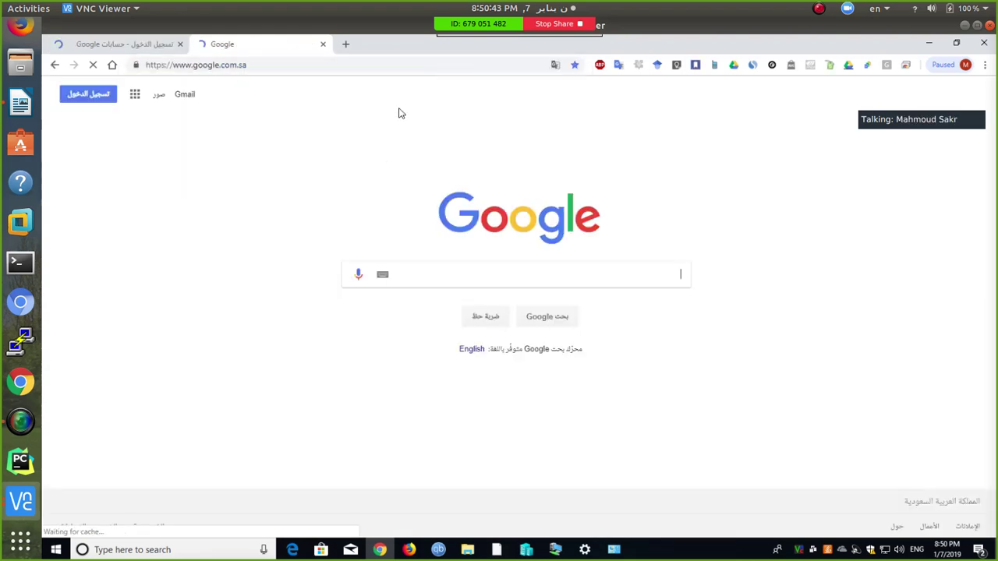
type("free")
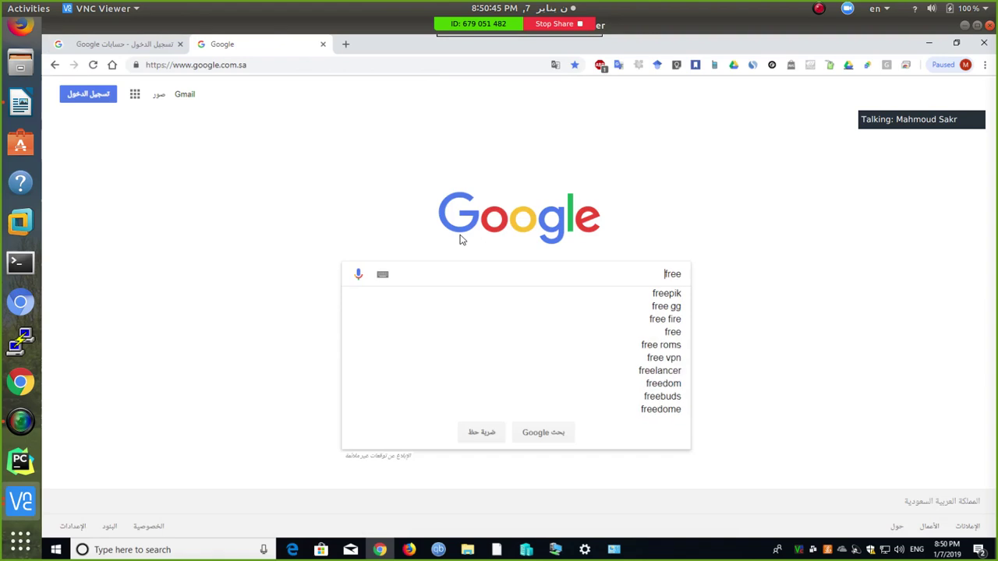
type(" dns")
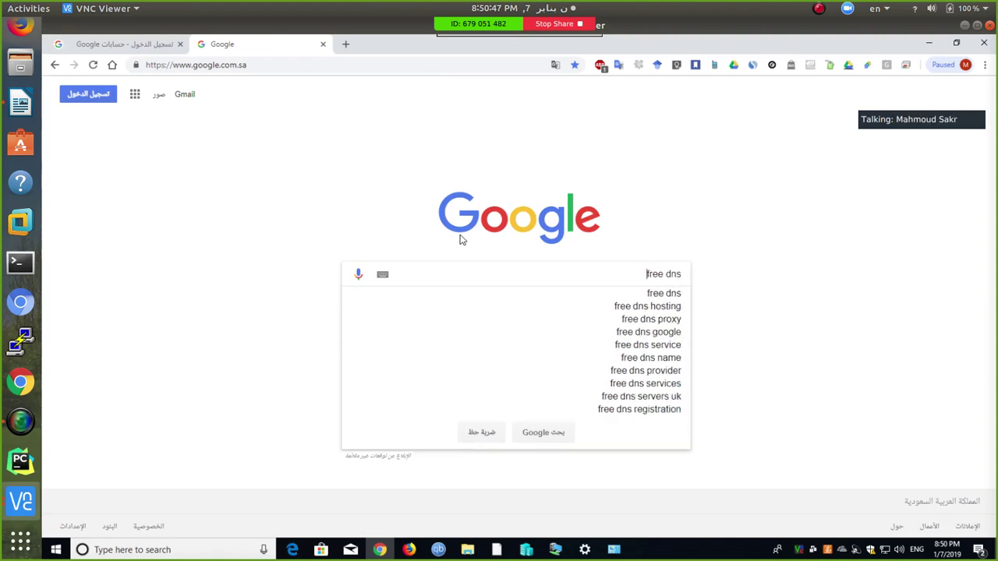
key("Down")
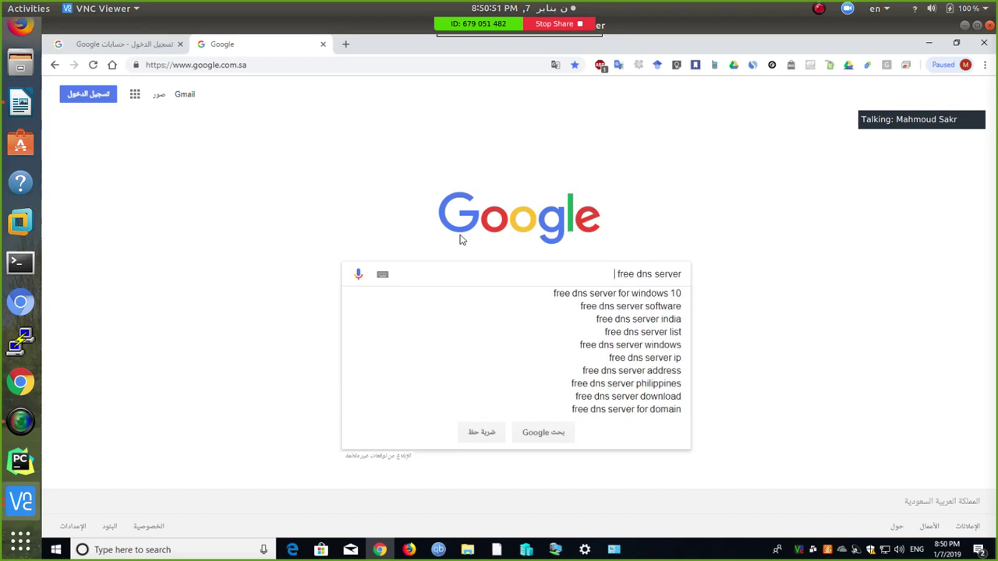
key("Return")
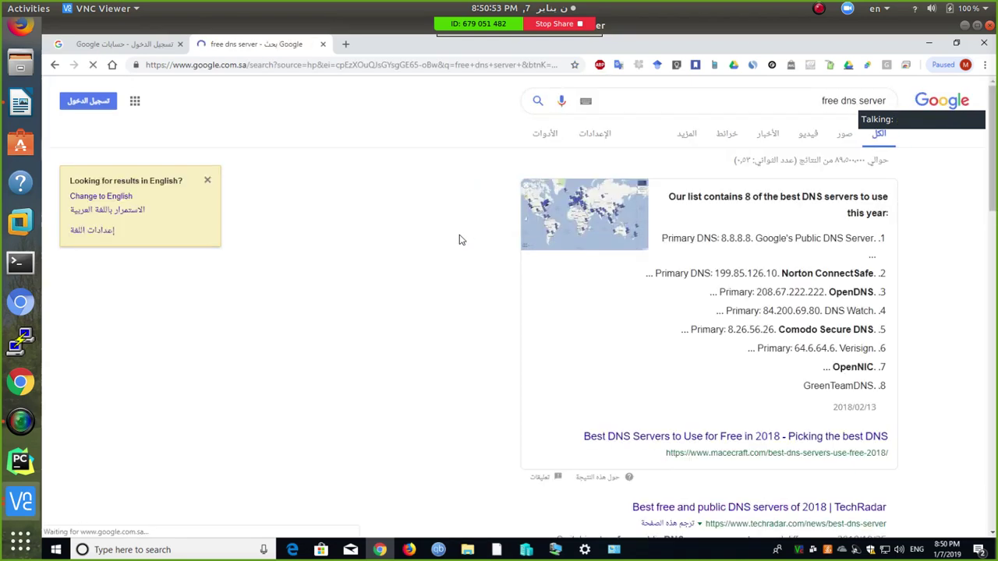
Open the Macecraft article "Best DNS Servers to Use for Free in 2018" and highlight the DNS addresses listed for Google's Public DNS Server.
left_click(786, 438)
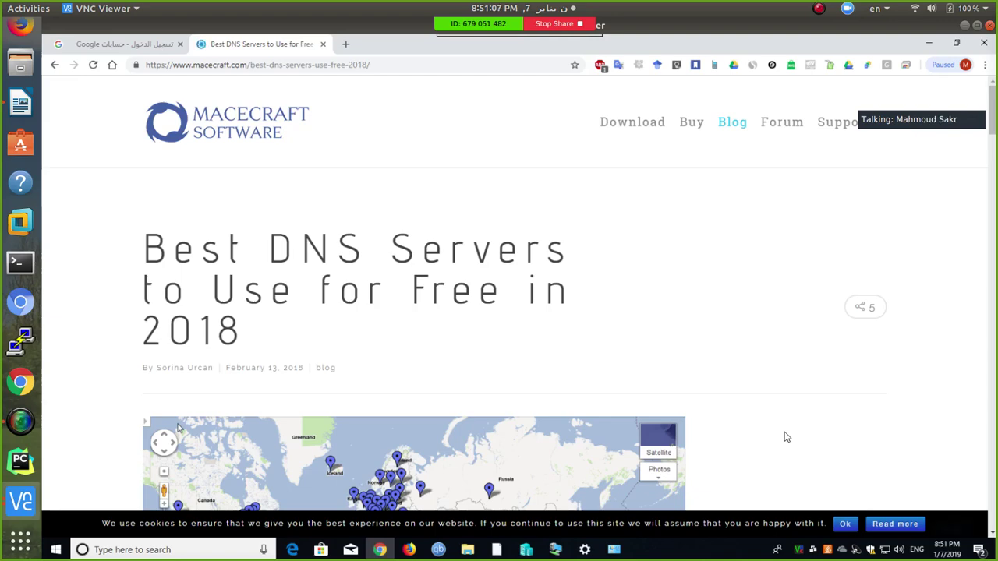
scroll(786, 436, "down", 3)
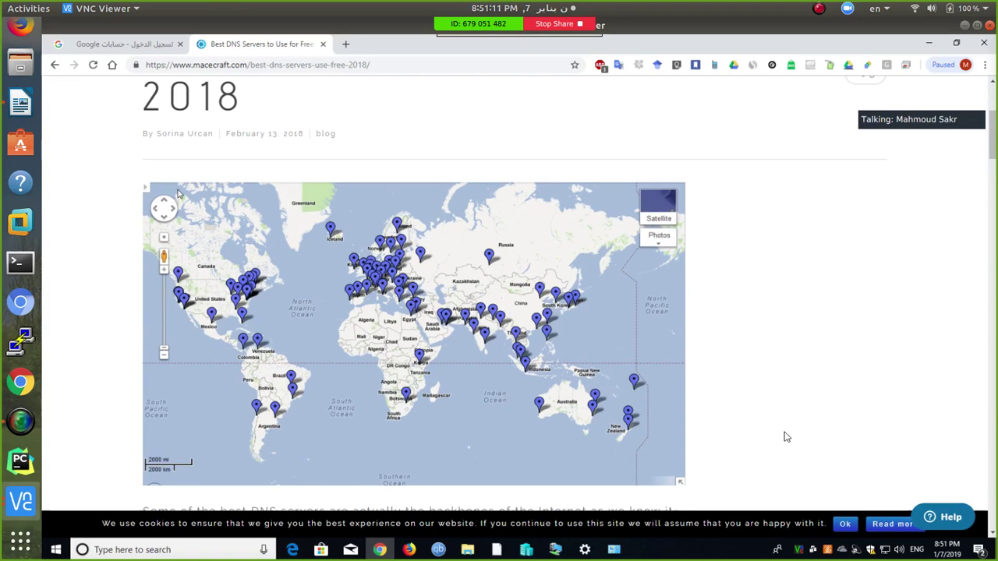
scroll(786, 437, "down", 1)
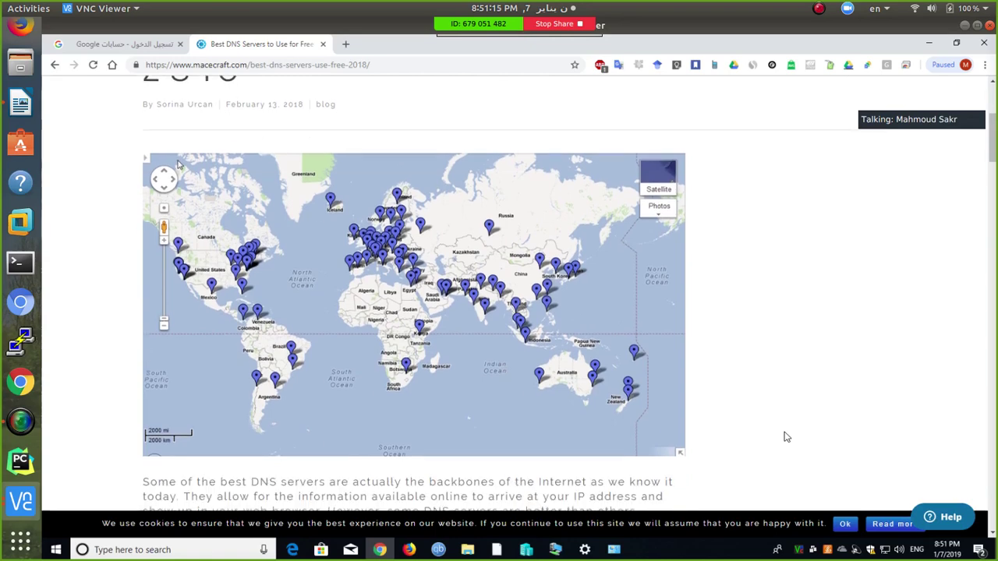
scroll(786, 437, "down", 2)
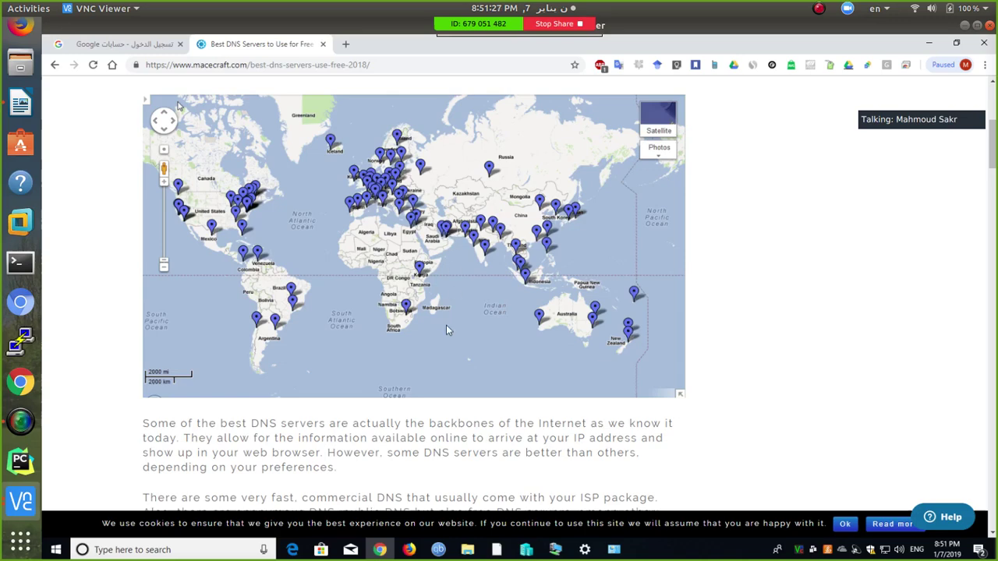
scroll(446, 327, "down", 1)
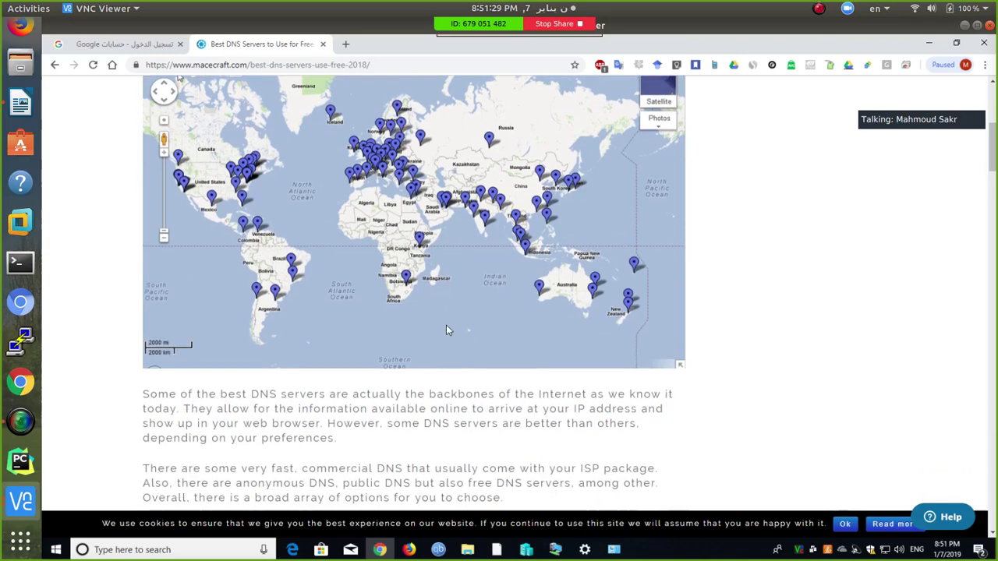
scroll(446, 329, "down", 2)
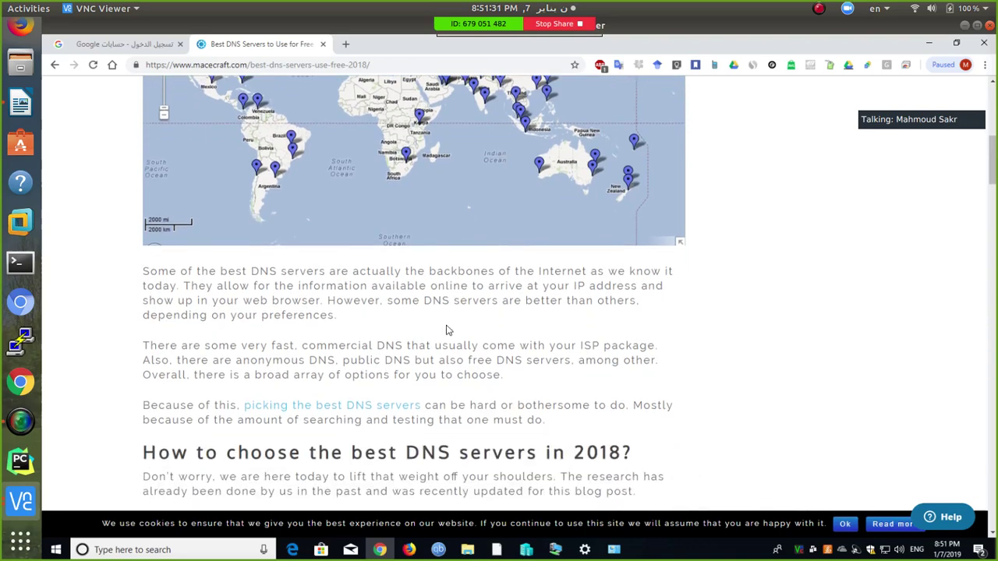
scroll(447, 327, "down", 4)
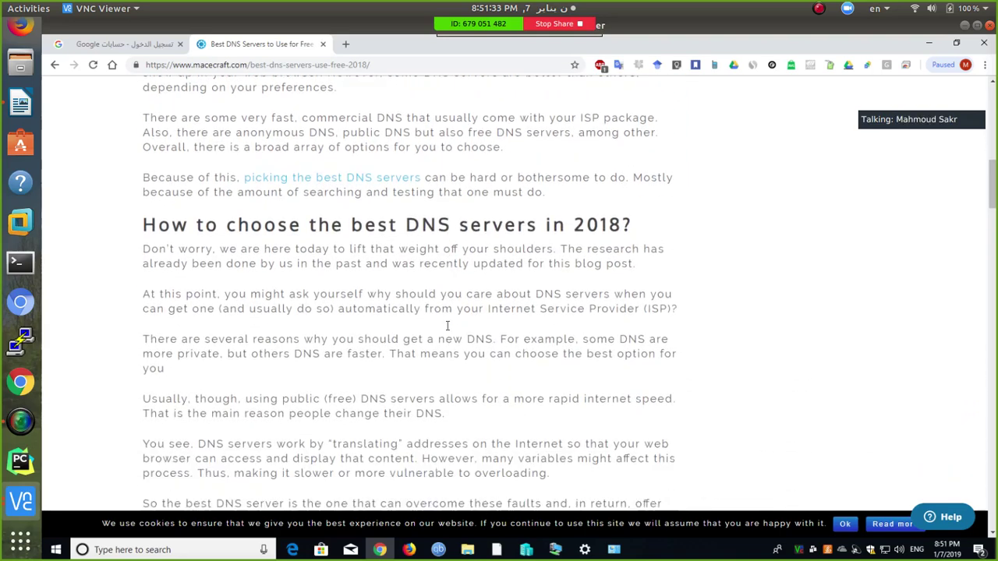
scroll(447, 325, "down", 5)
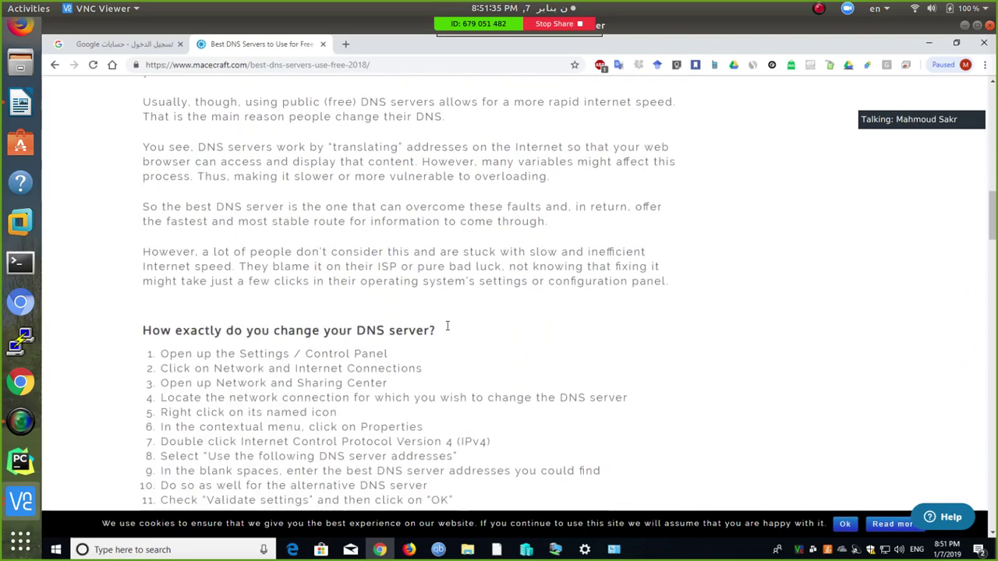
scroll(446, 325, "down", 4)
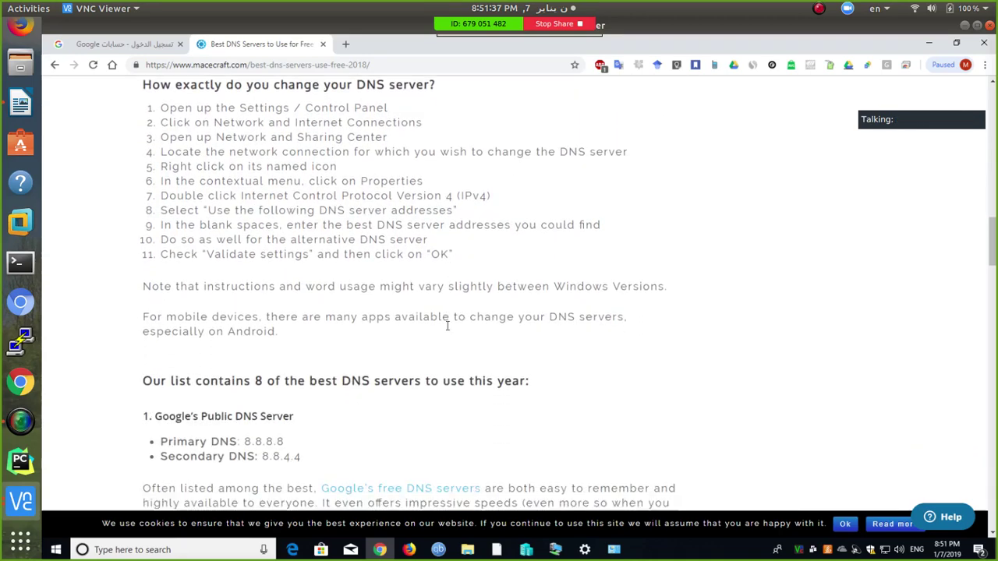
scroll(447, 325, "down", 2)
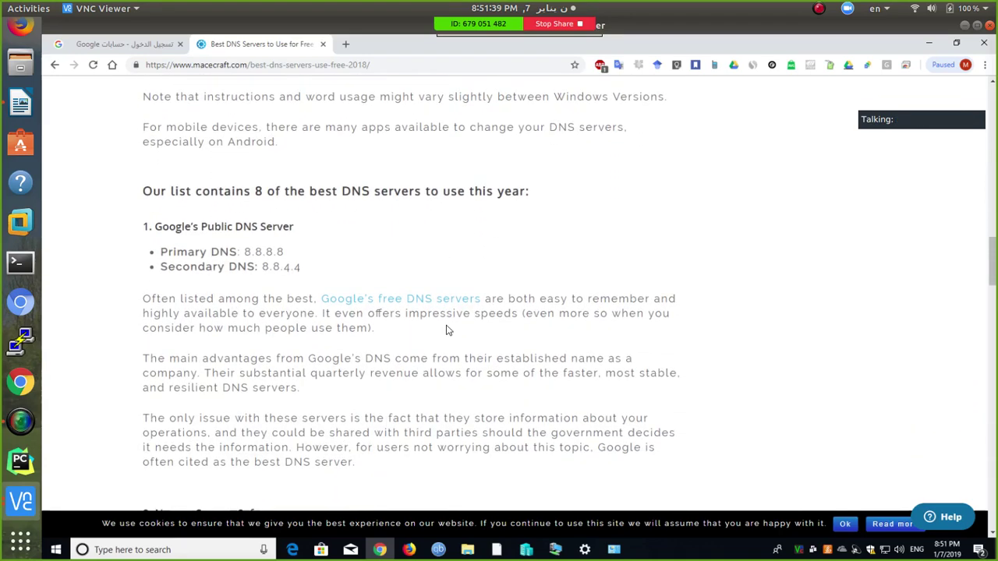
left_click_drag(242, 251, 291, 260)
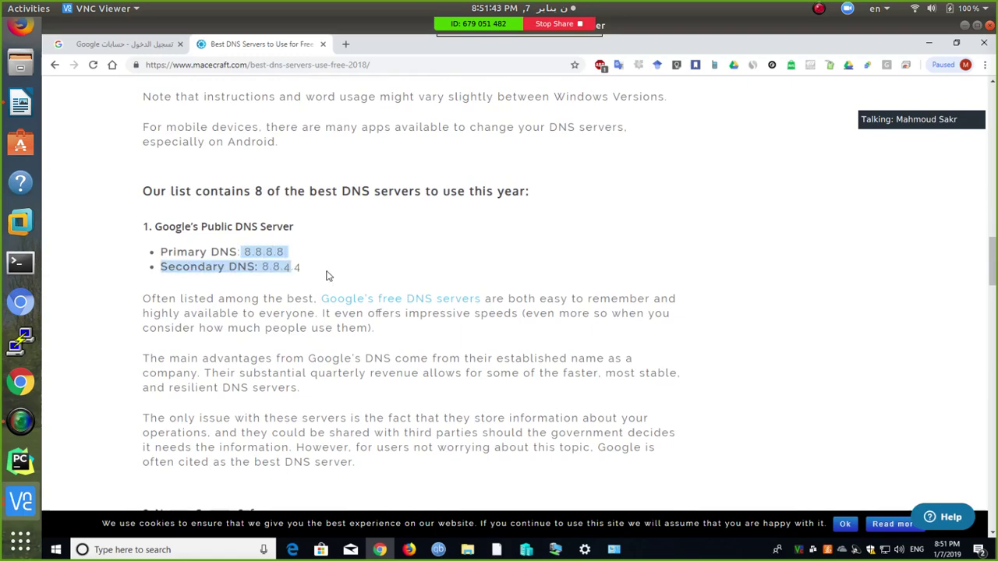
Highlight the primary and then the secondary DNS address listed for Norton ConnectSafe in the article.
scroll(327, 276, "down", 3)
scroll(327, 275, "down", 2)
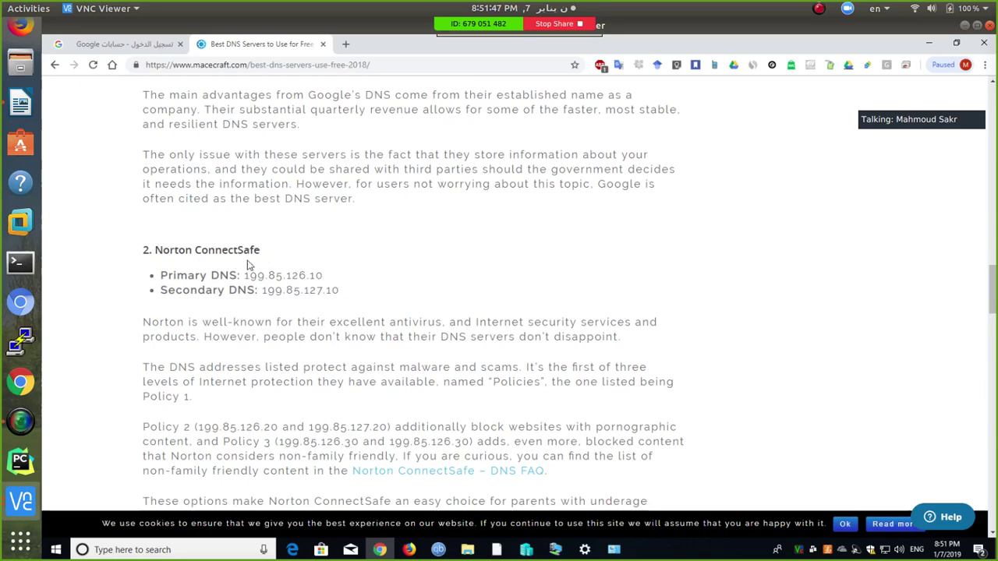
left_click_drag(244, 275, 323, 279)
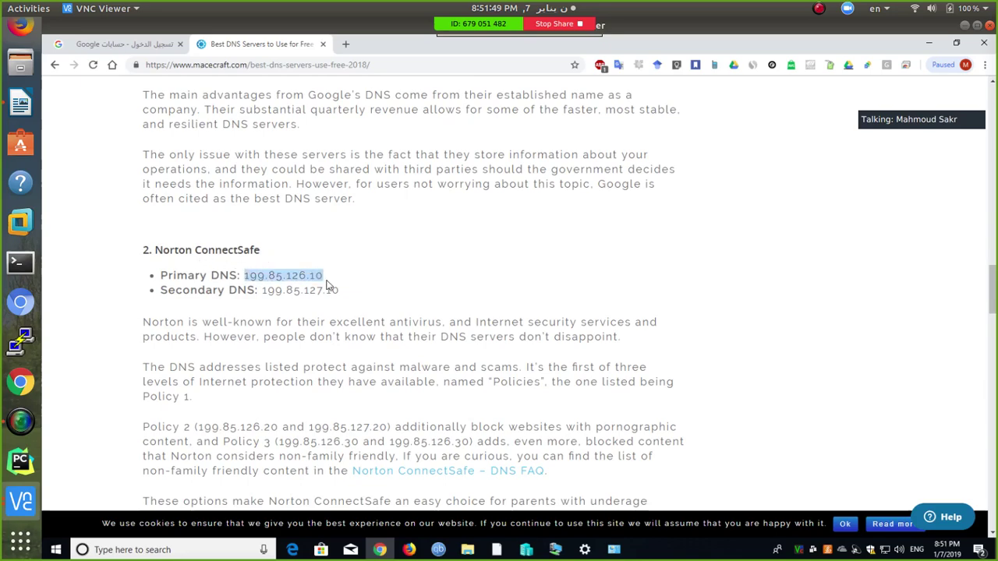
left_click_drag(266, 291, 336, 289)
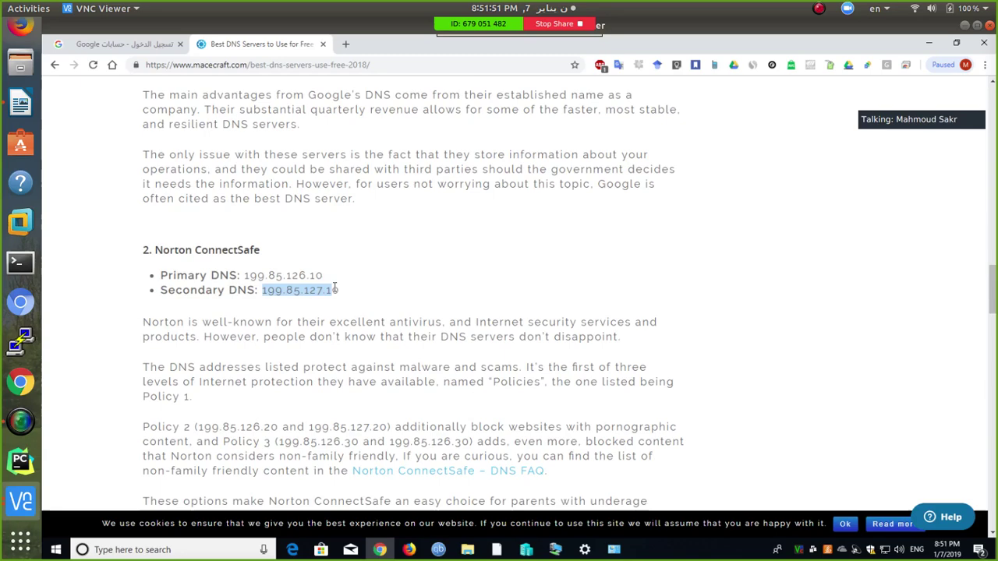